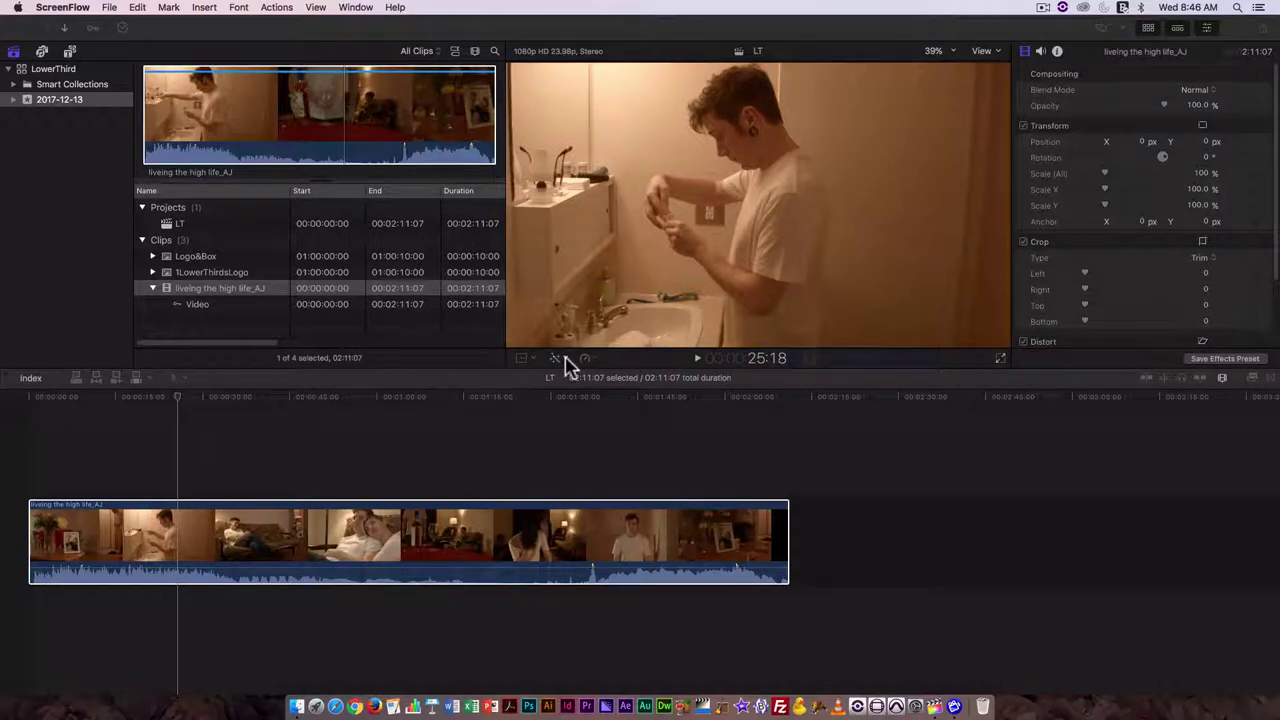
- Apply Balance Color to remove the bathroom clip's orange cast, then reopen the Enhancements menu
left_click(564, 357)
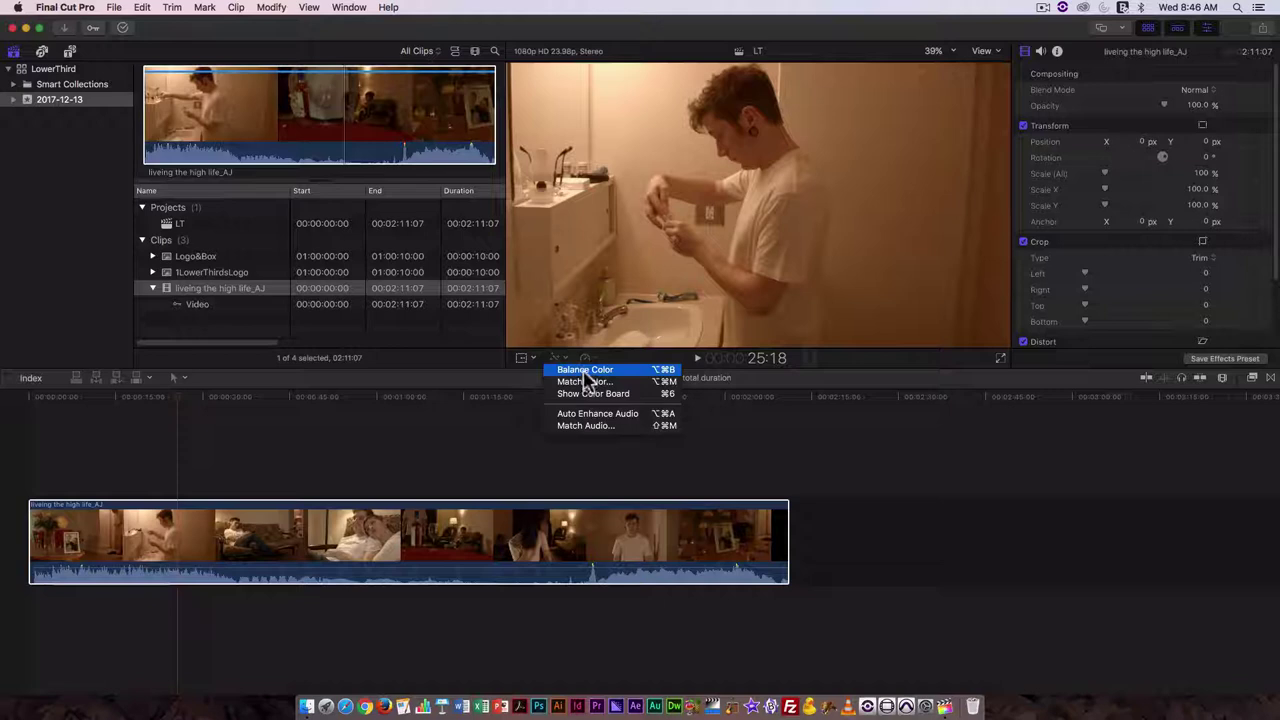
left_click(584, 370)
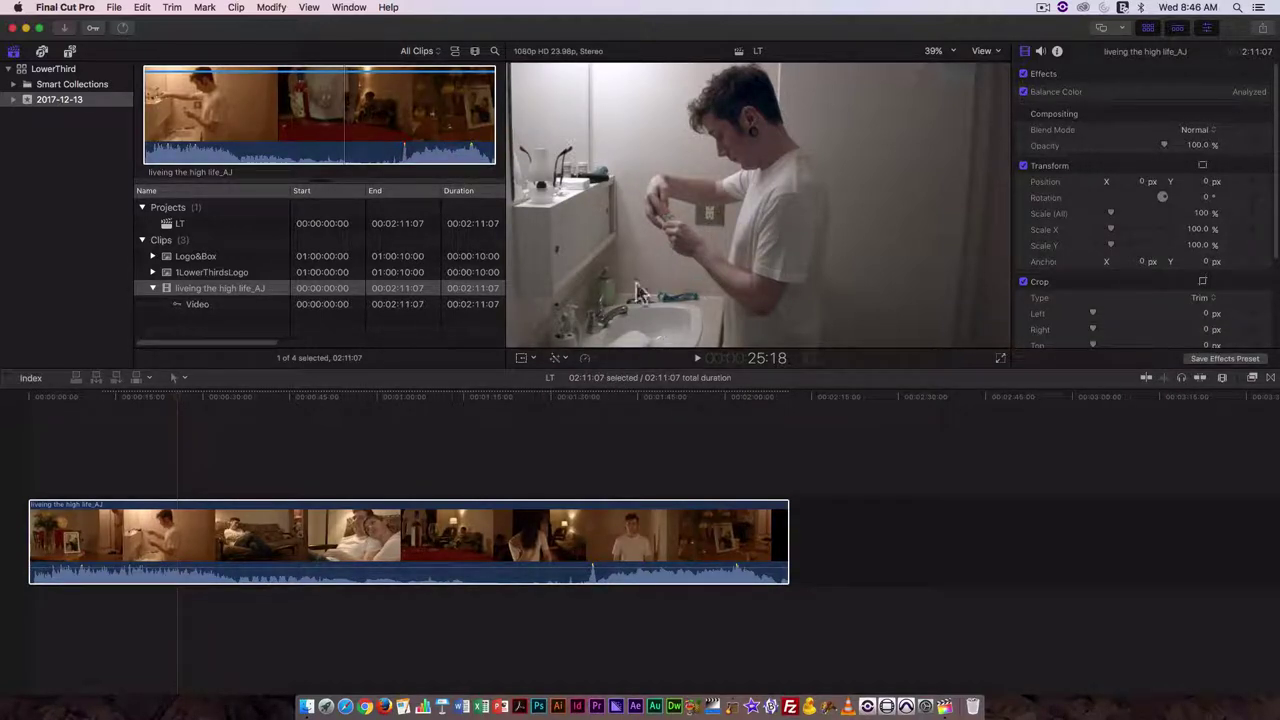
left_click(561, 360)
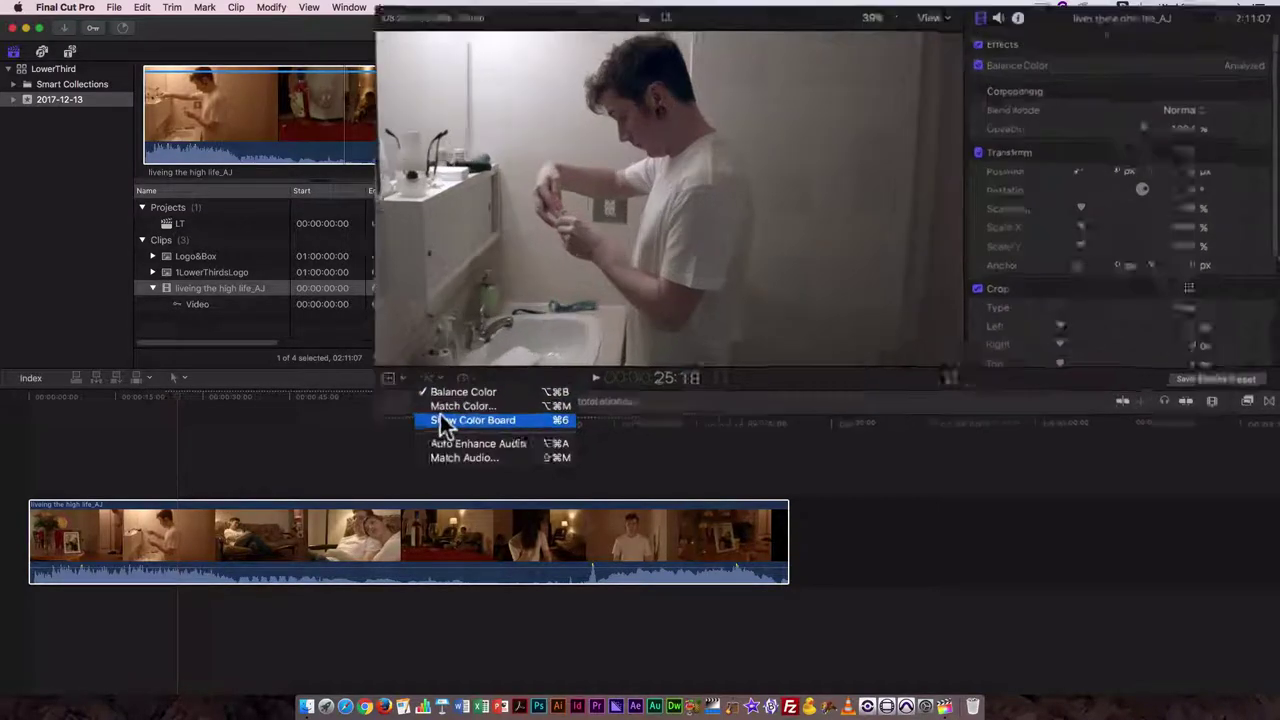
- Open the Color Board and raise global saturation to 12%
left_click(593, 393)
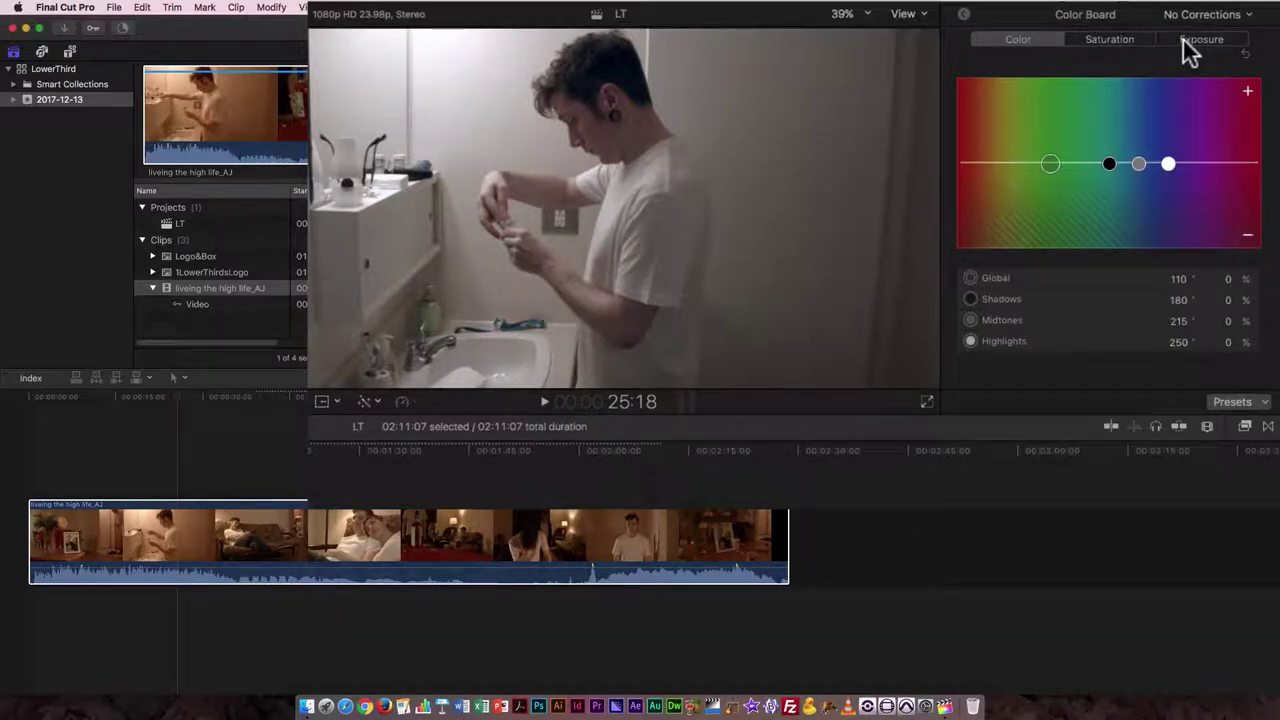
left_click(1111, 40)
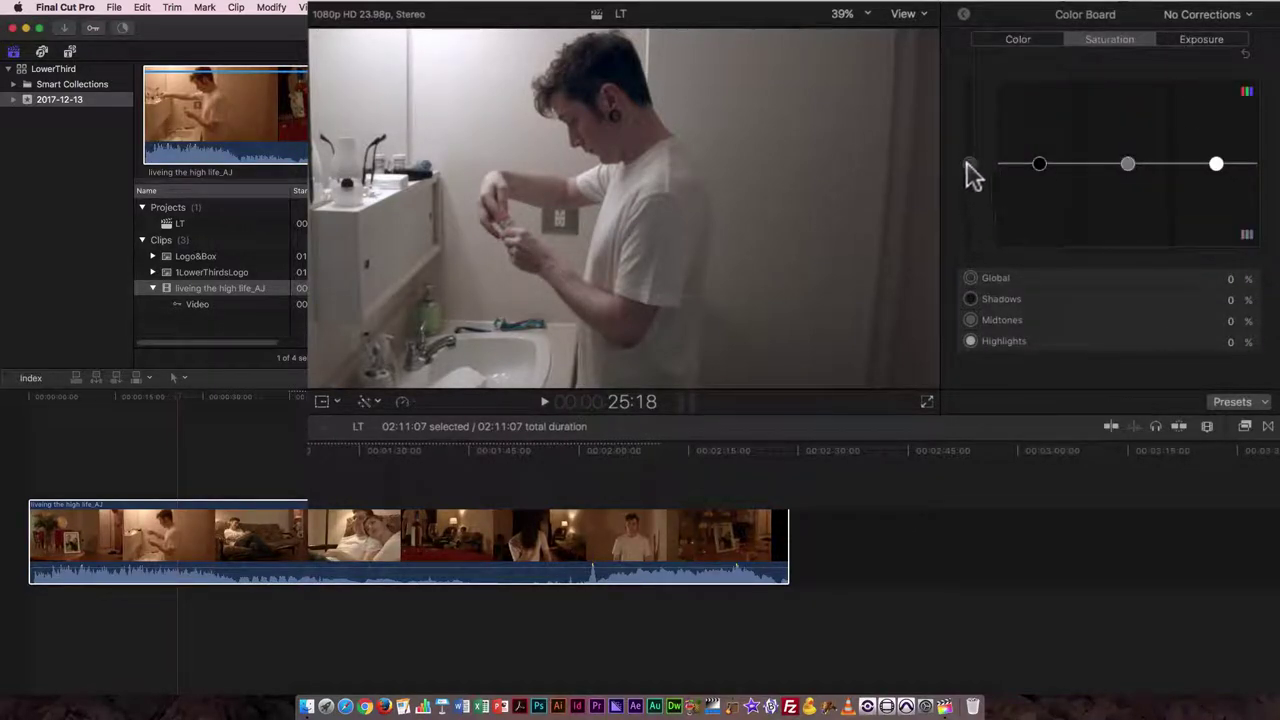
left_click_drag(968, 164, 968, 153)
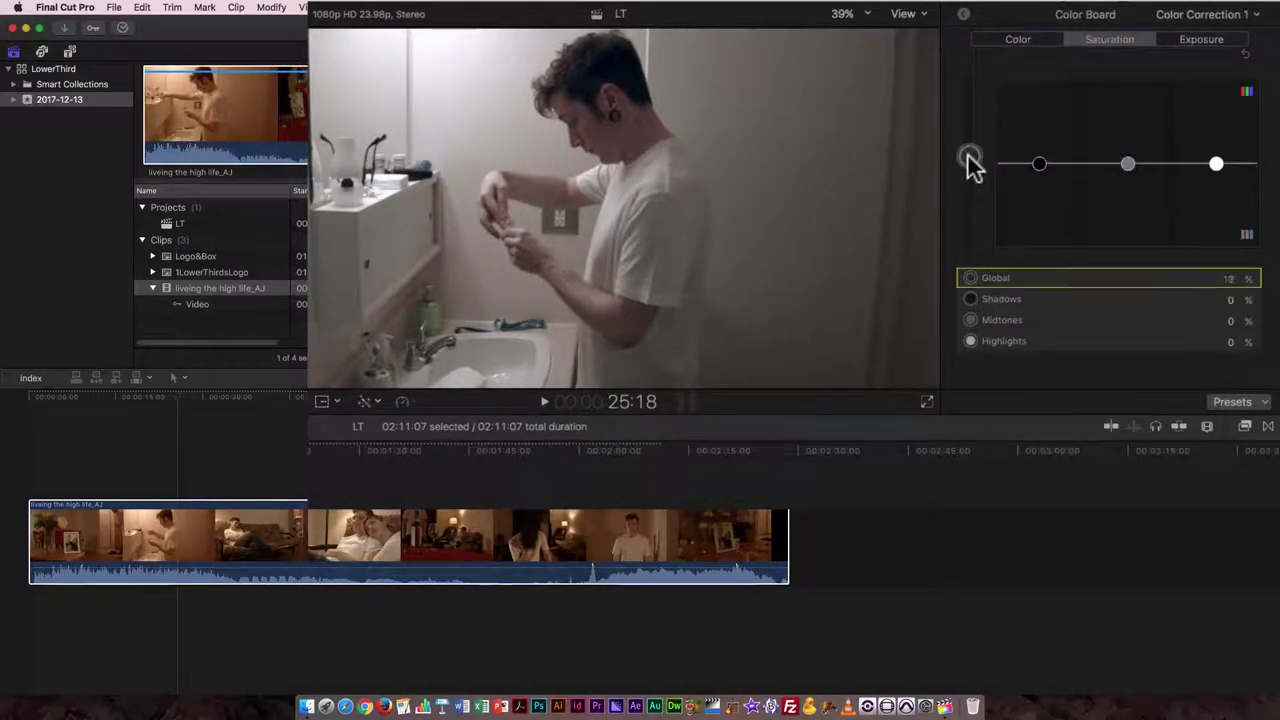
- Set exposure shadows to -4% and highlights to 9%
left_click(1205, 42)
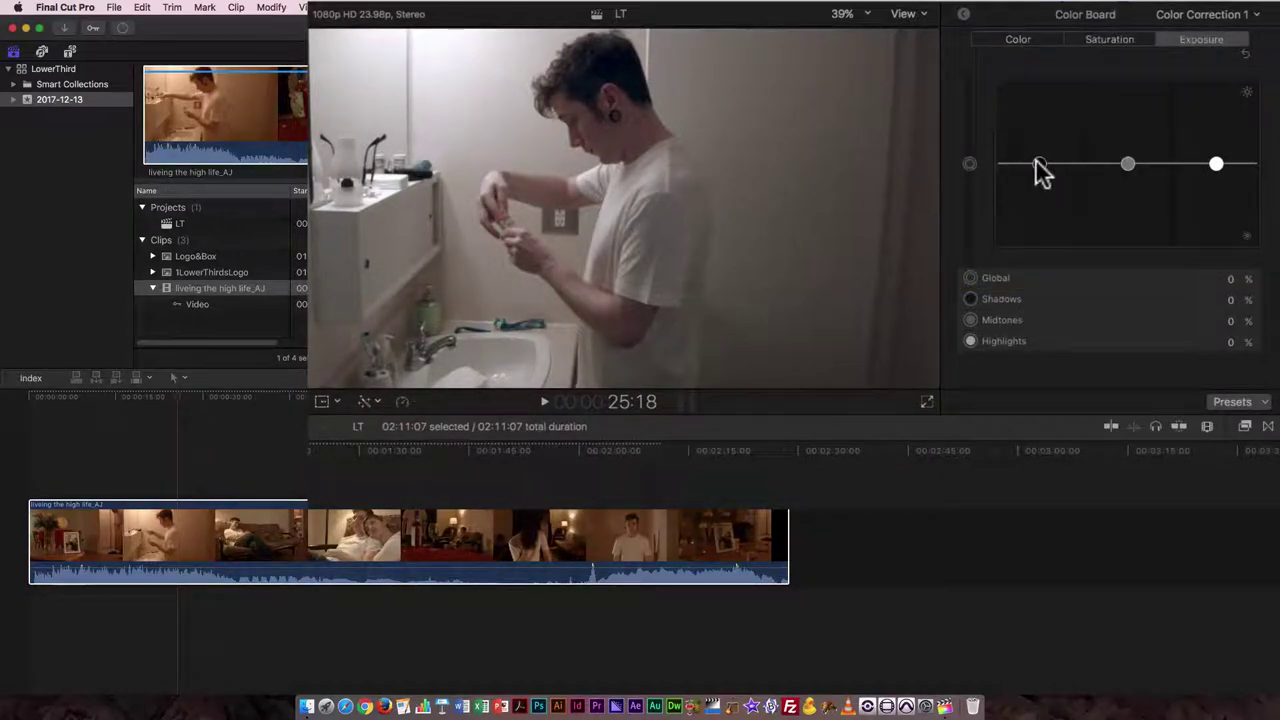
left_click_drag(1039, 164, 1043, 168)
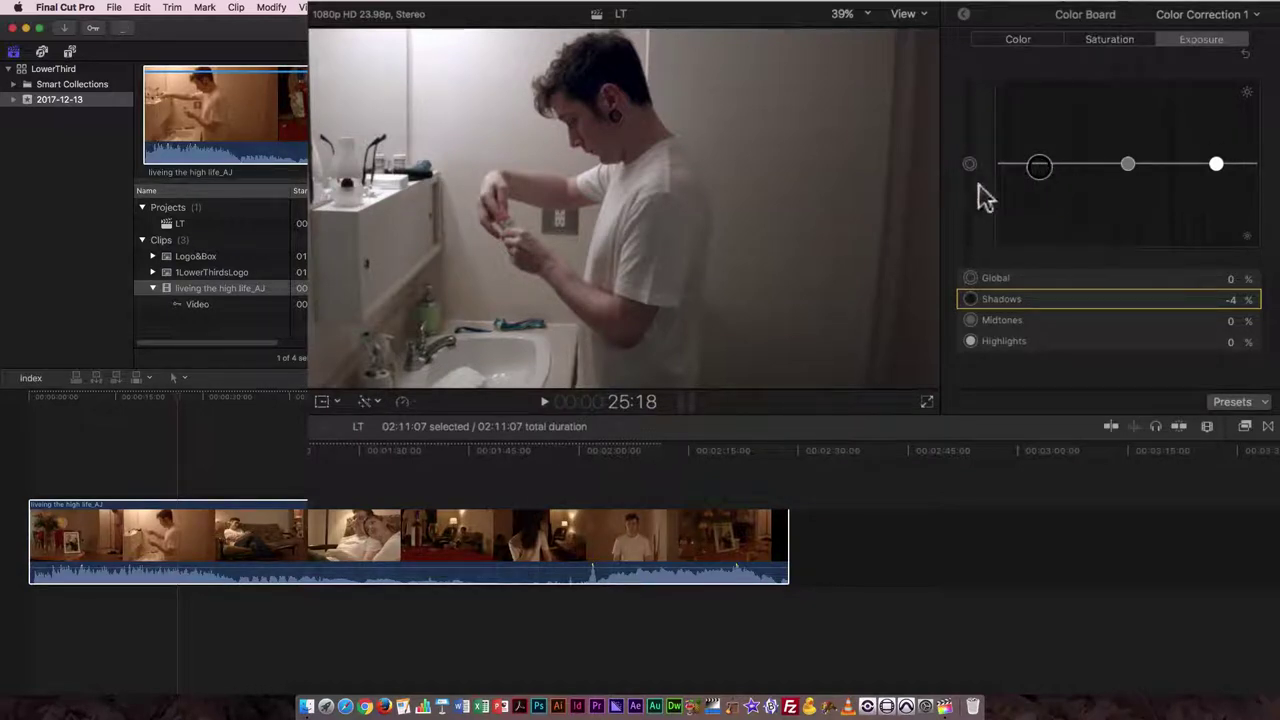
left_click_drag(1216, 165, 1216, 156)
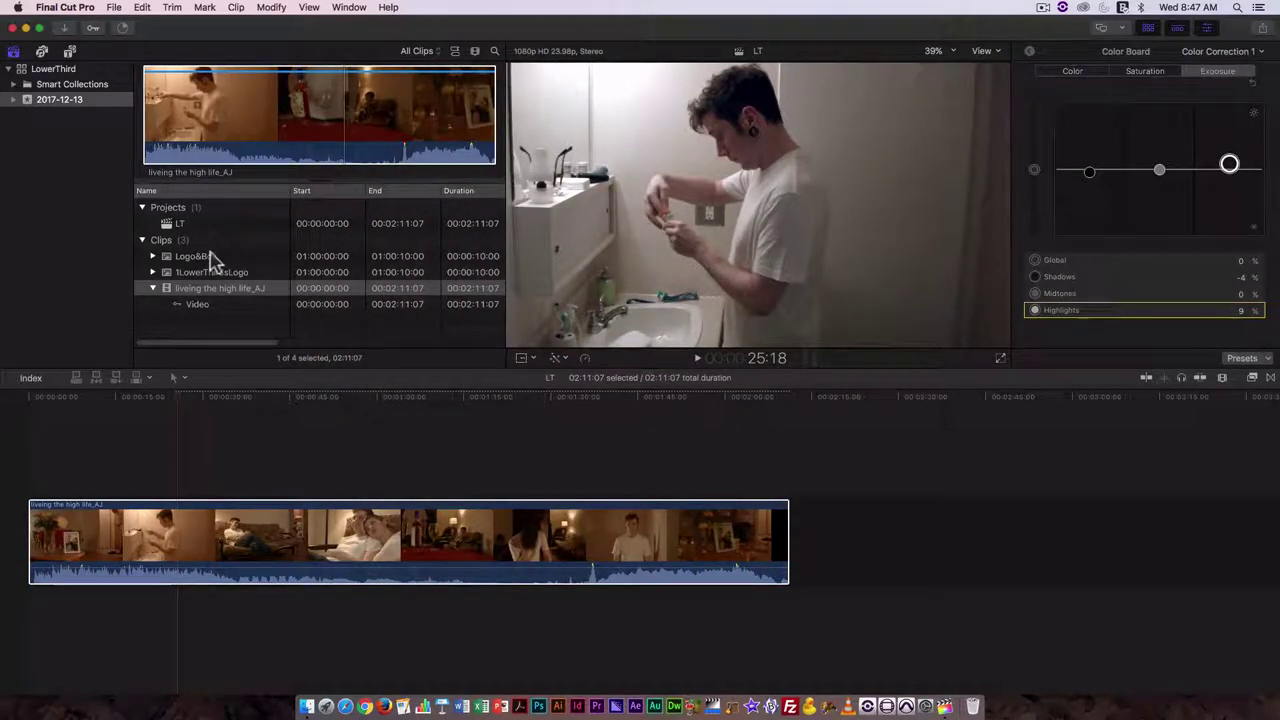
- Preview the browser clips and select the 1LowerThirdsLogo clip
left_click(212, 258)
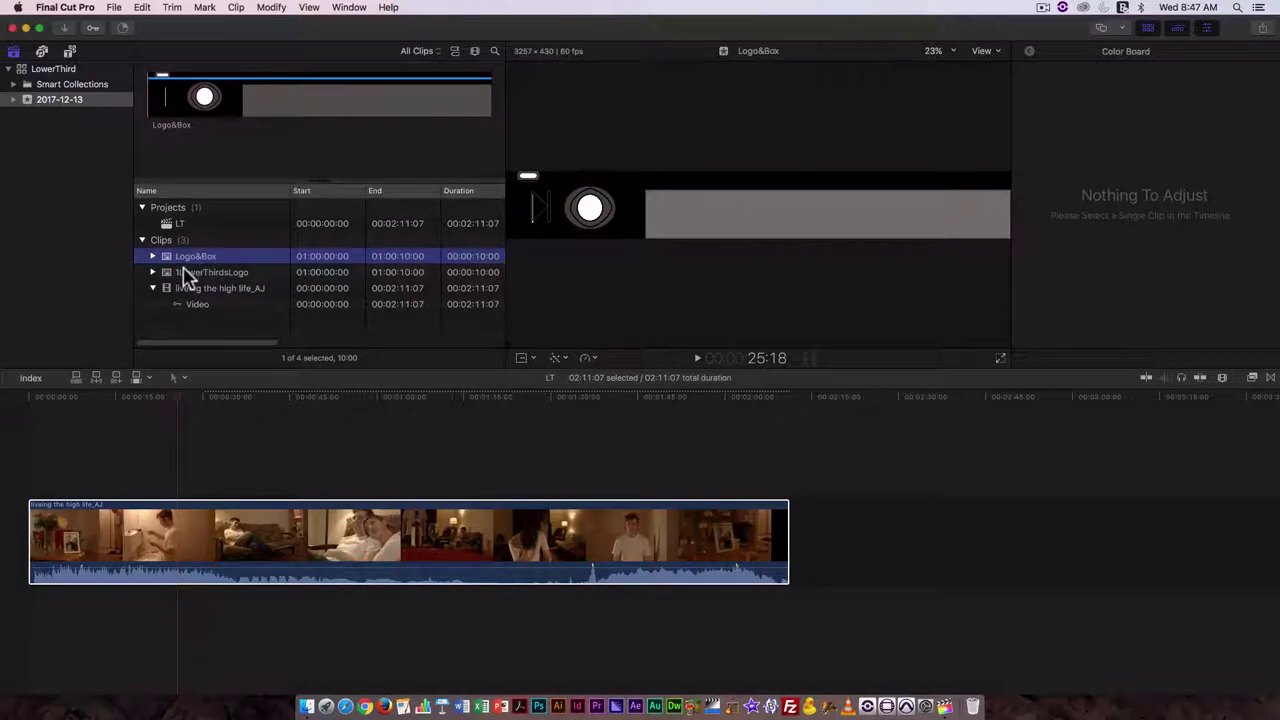
left_click(186, 272)
left_click(189, 224)
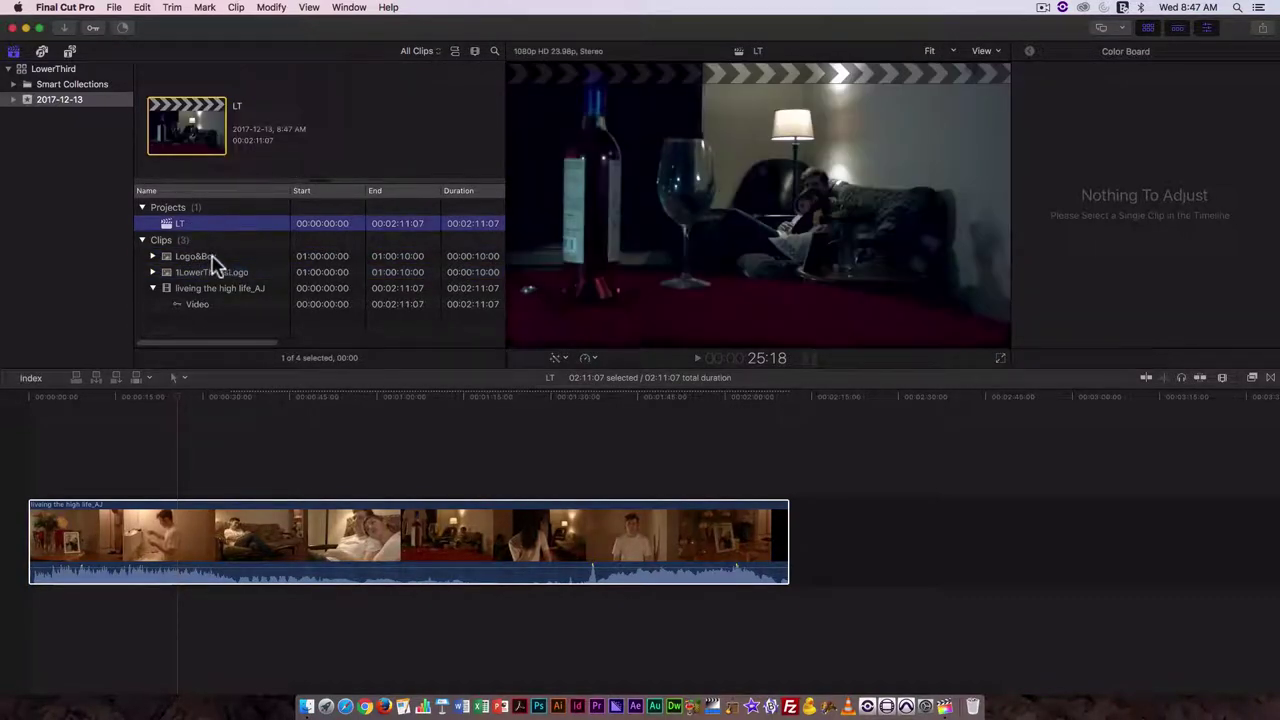
left_click(199, 257)
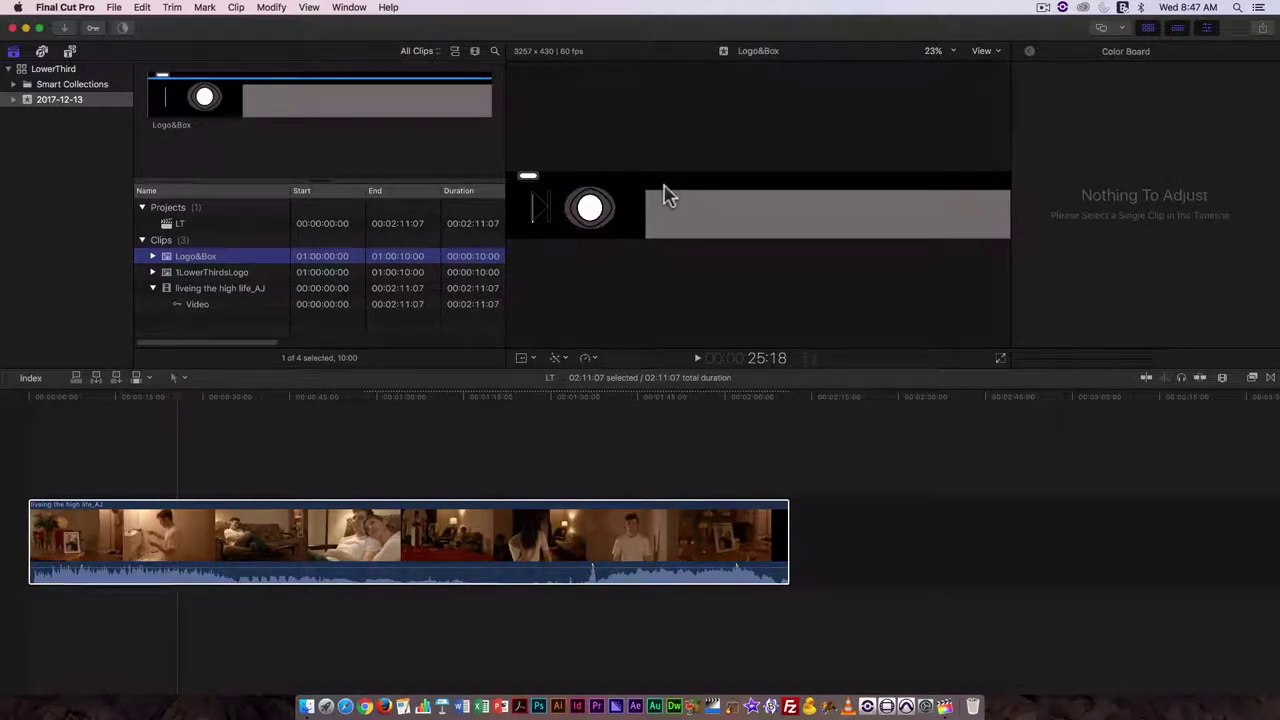
left_click(212, 276)
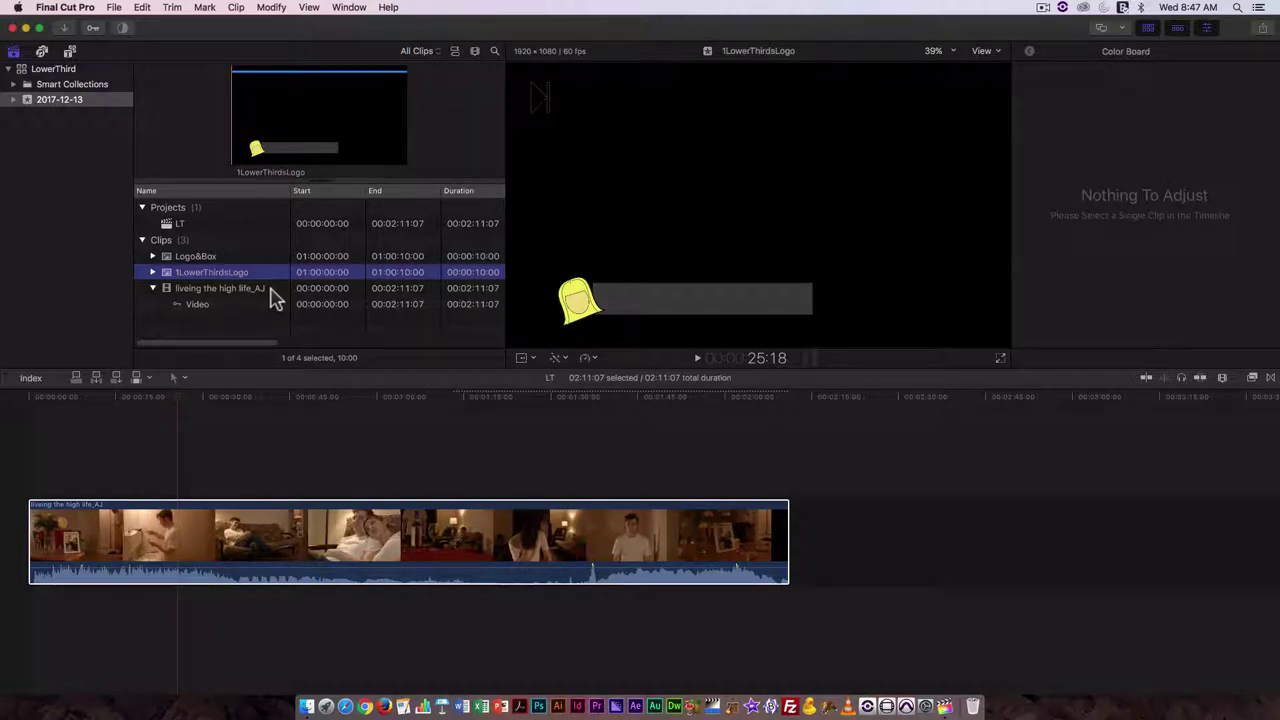
- Mark a 3-second range of the 1LowerThirdsLogo clip
left_click(279, 128)
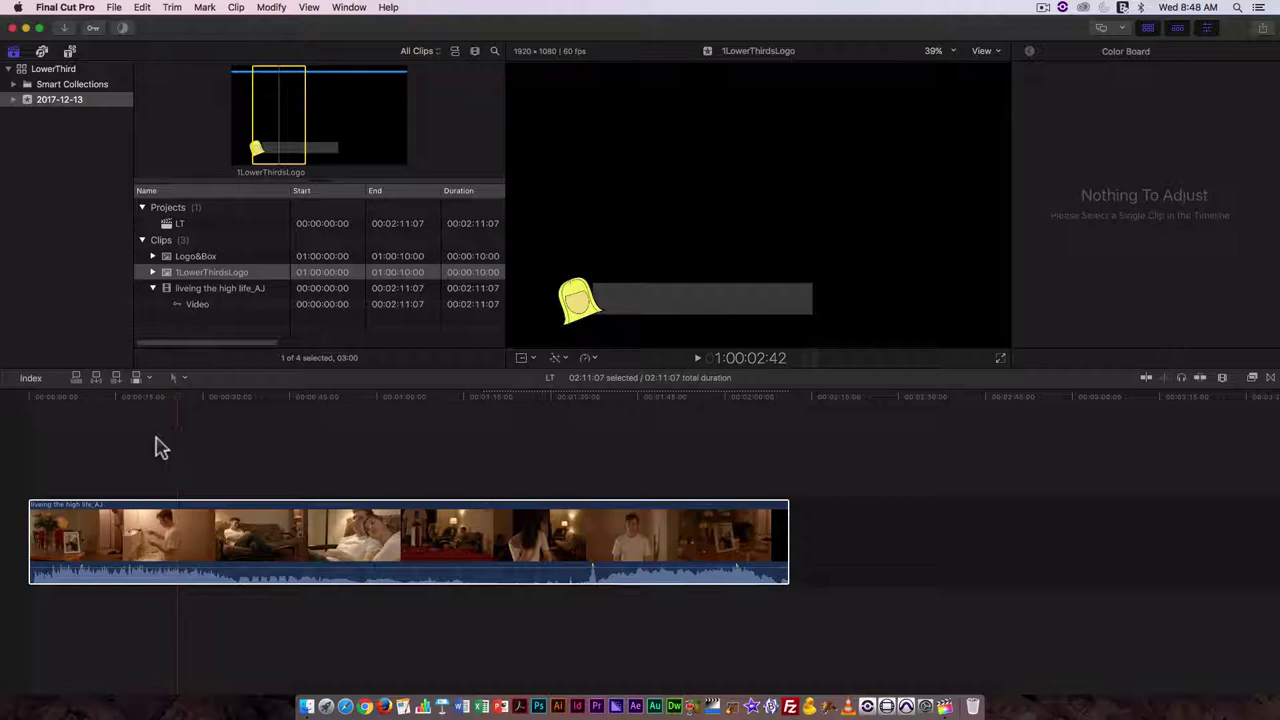
left_click(176, 404)
left_click(264, 91)
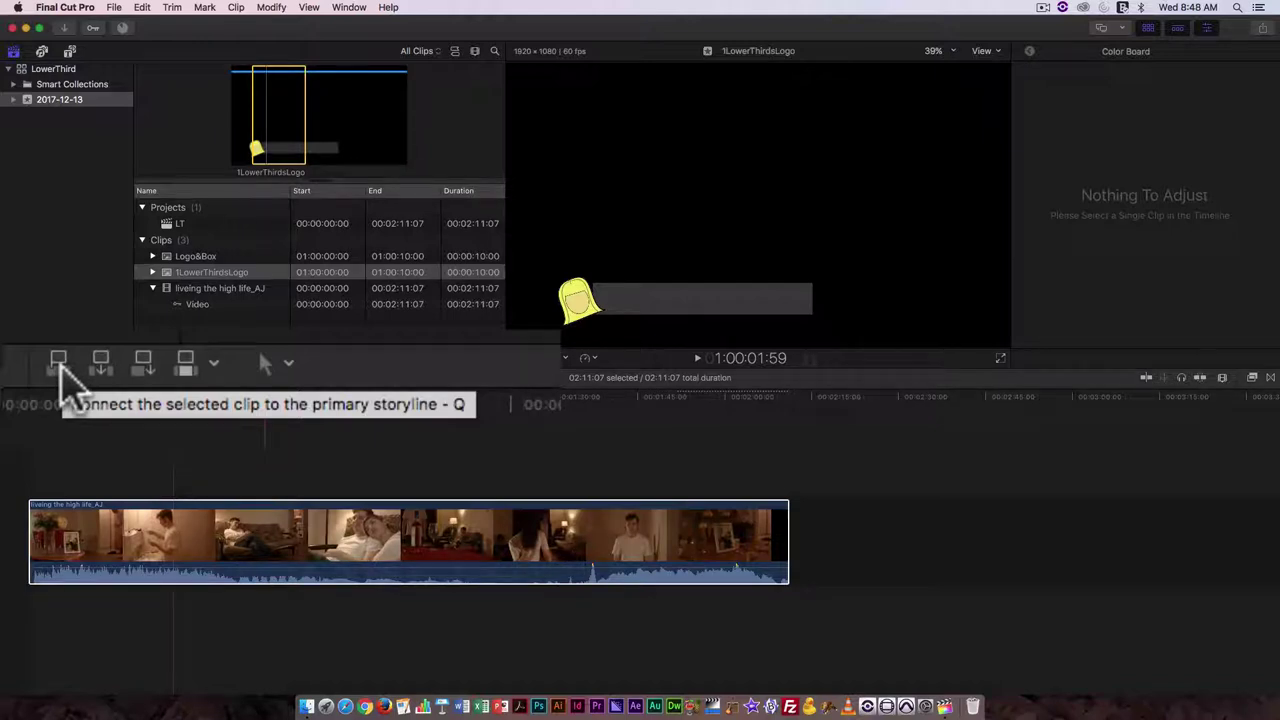
- Connect the 3-second logo range above the bathroom clip and show title/action safe zones
key("q")
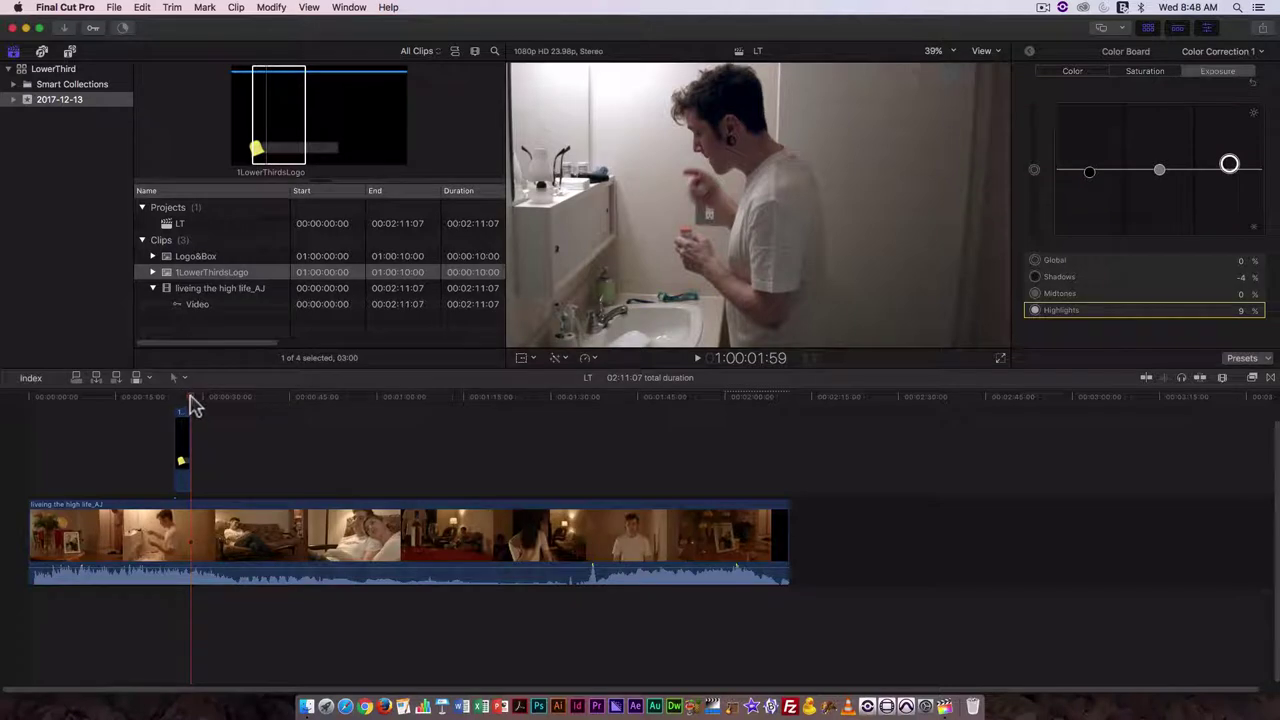
left_click_drag(188, 399, 184, 398)
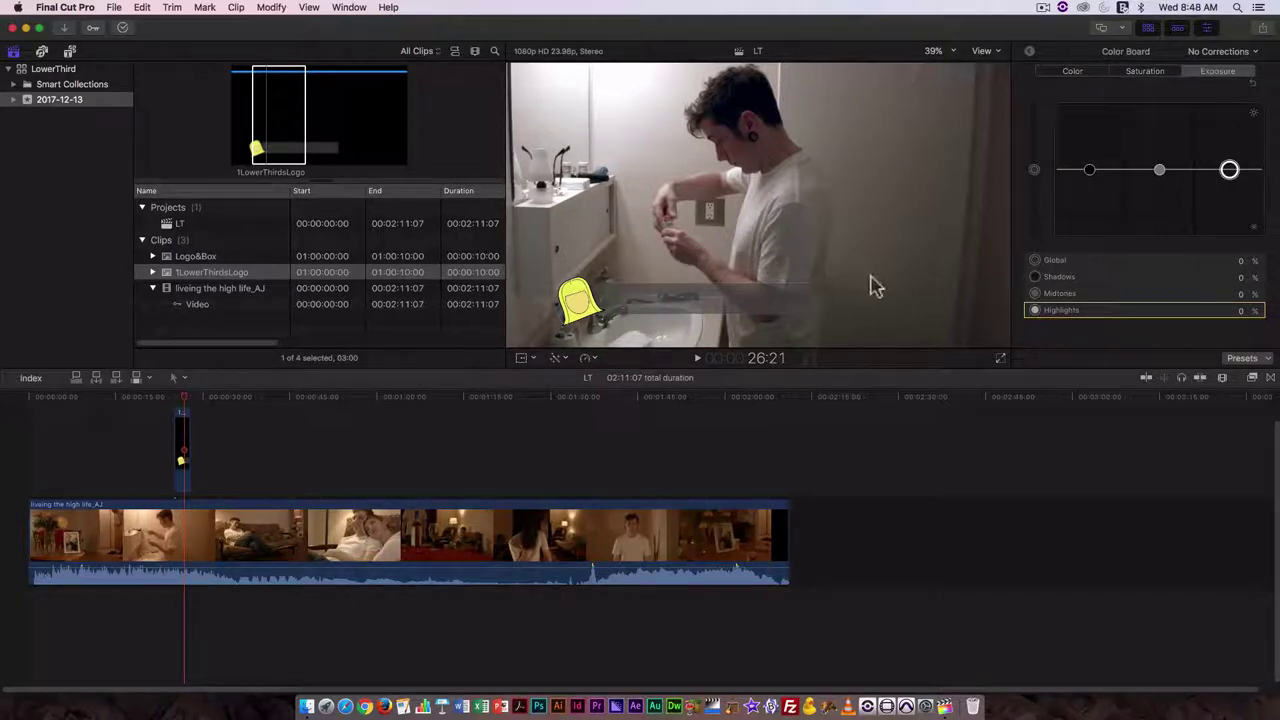
left_click(996, 52)
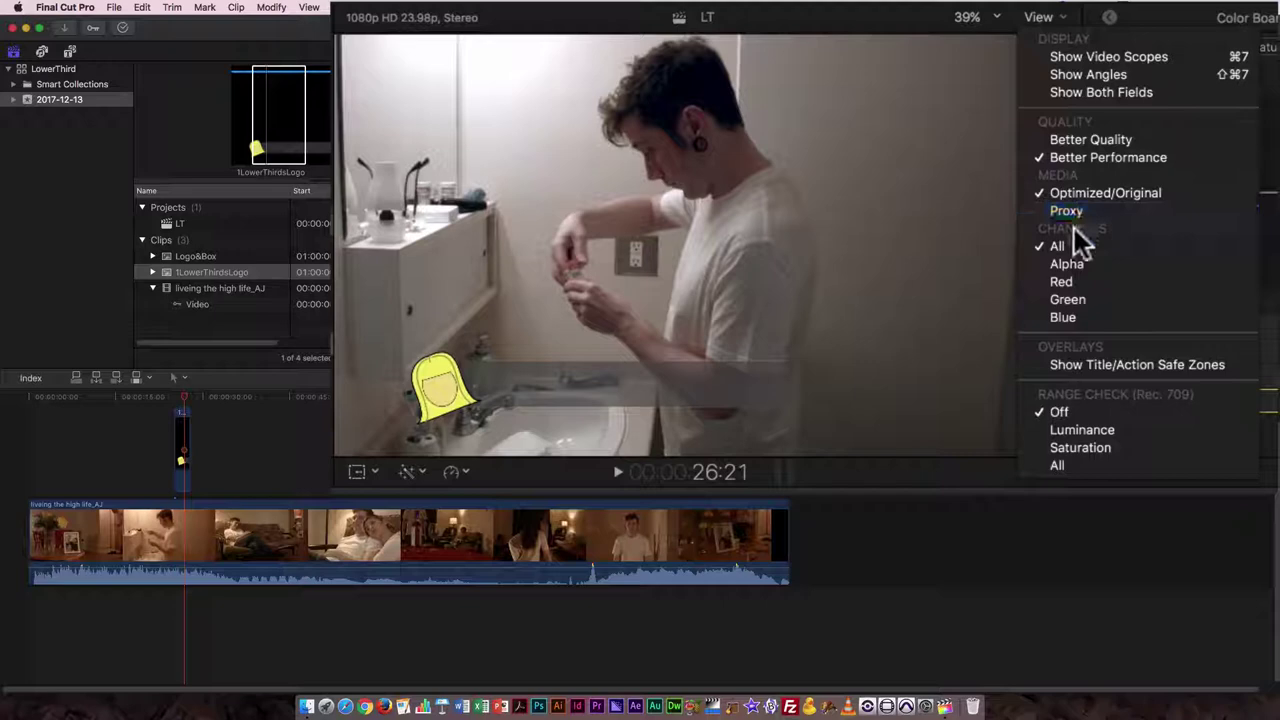
left_click(1122, 363)
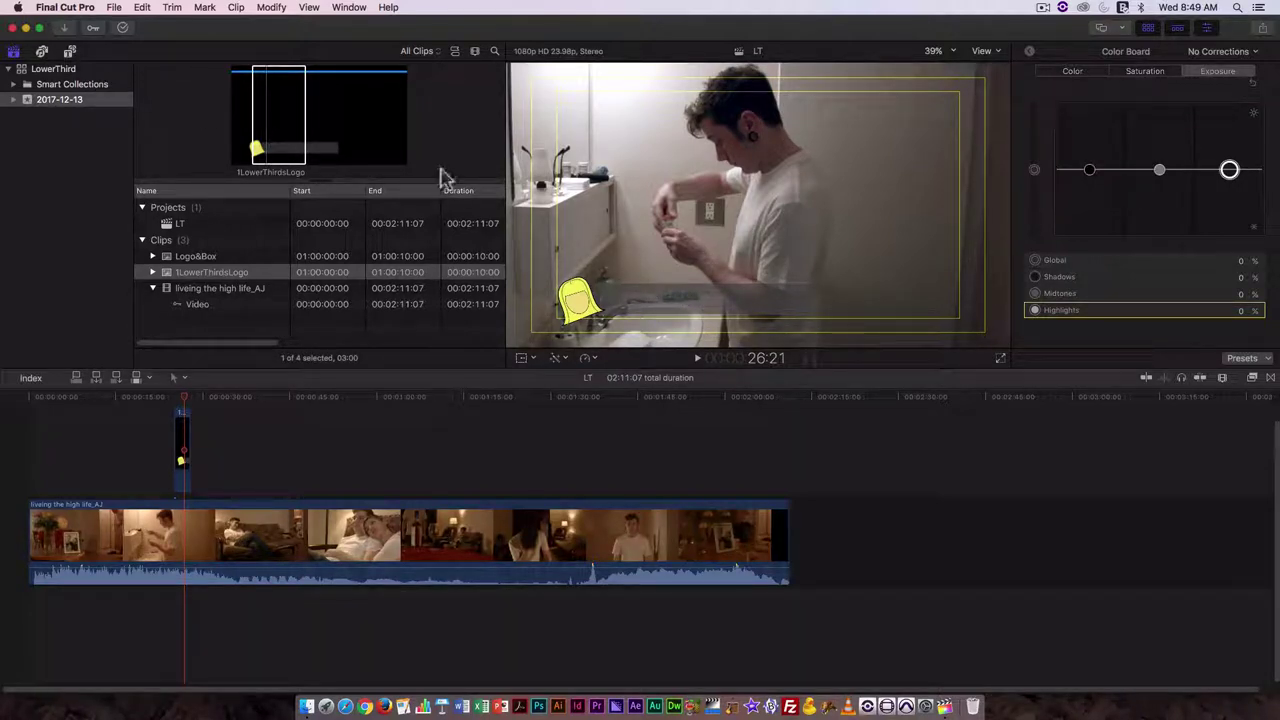
- Place a Basic Lower Third above the logo clip, trim it to match, and show its Video inspector
left_click(70, 52)
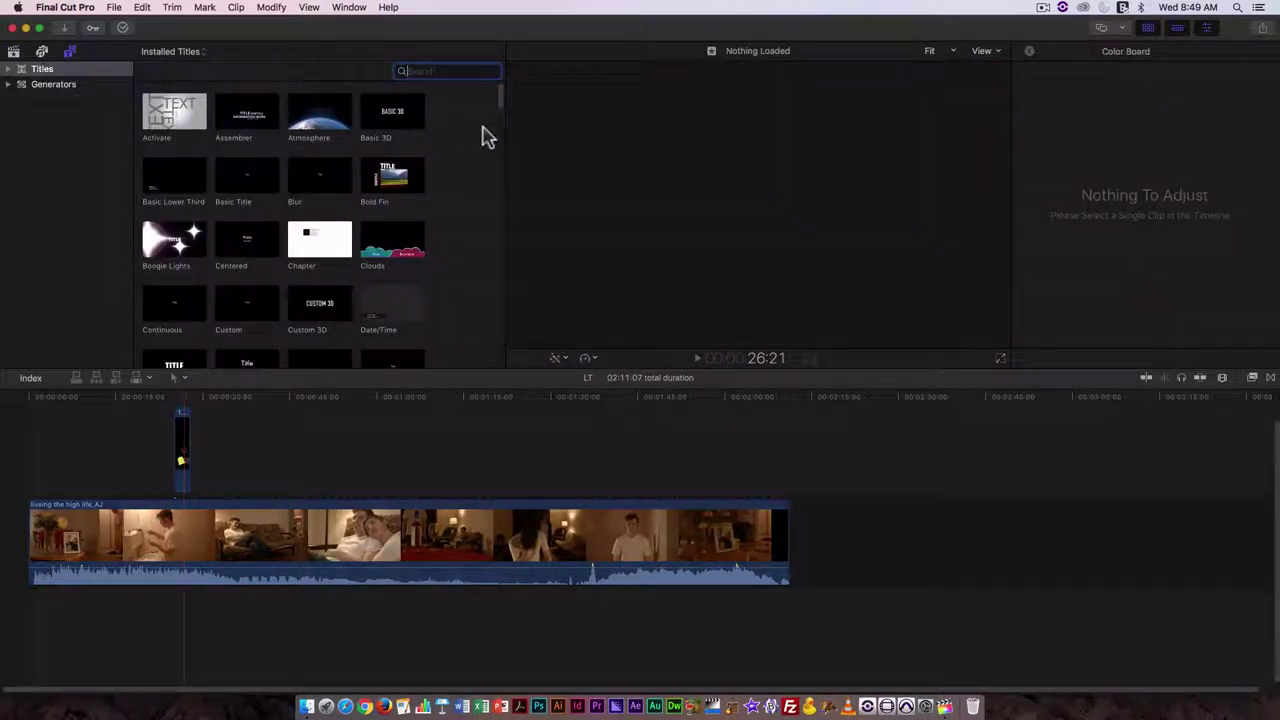
left_click(180, 189)
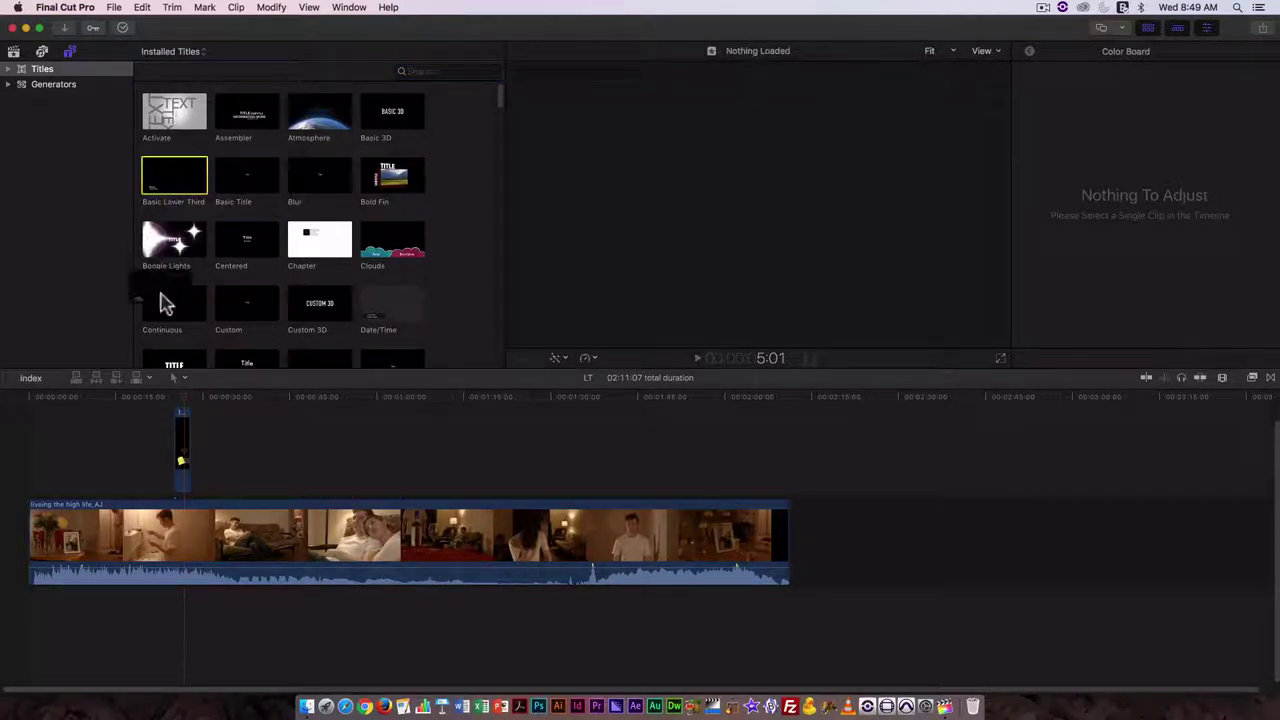
left_click_drag(165, 303, 182, 416)
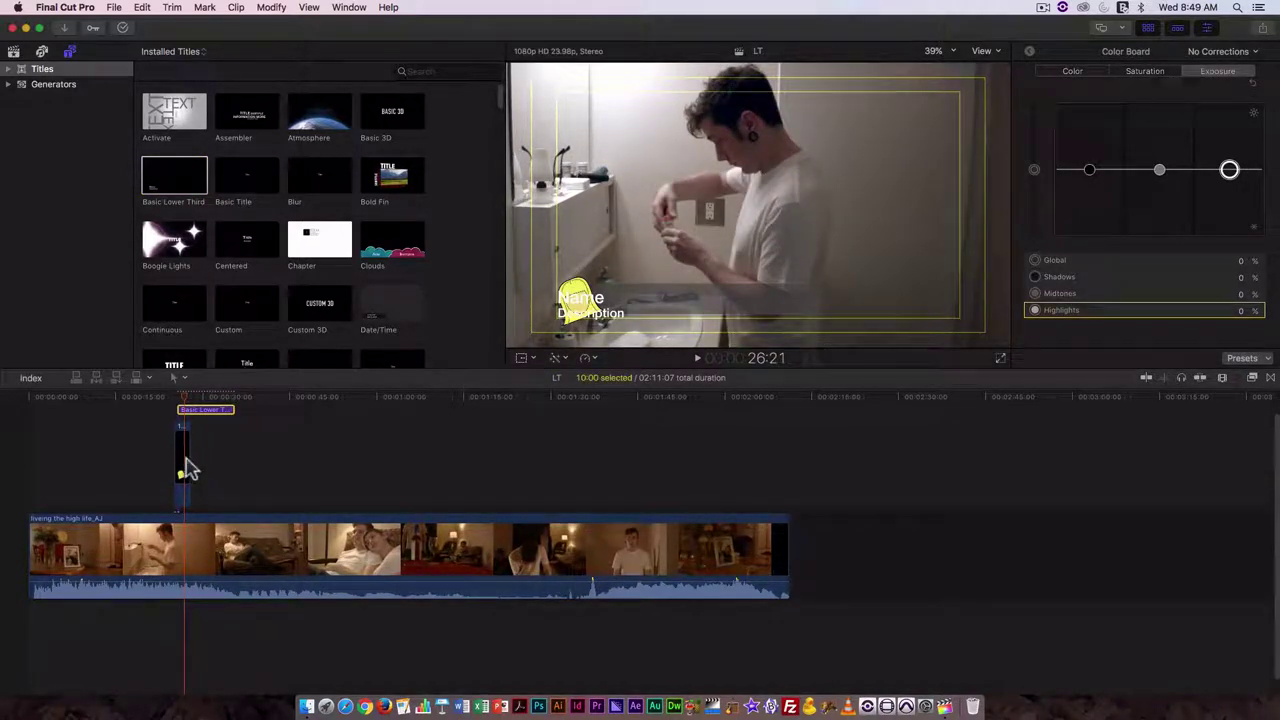
left_click_drag(190, 459, 235, 452)
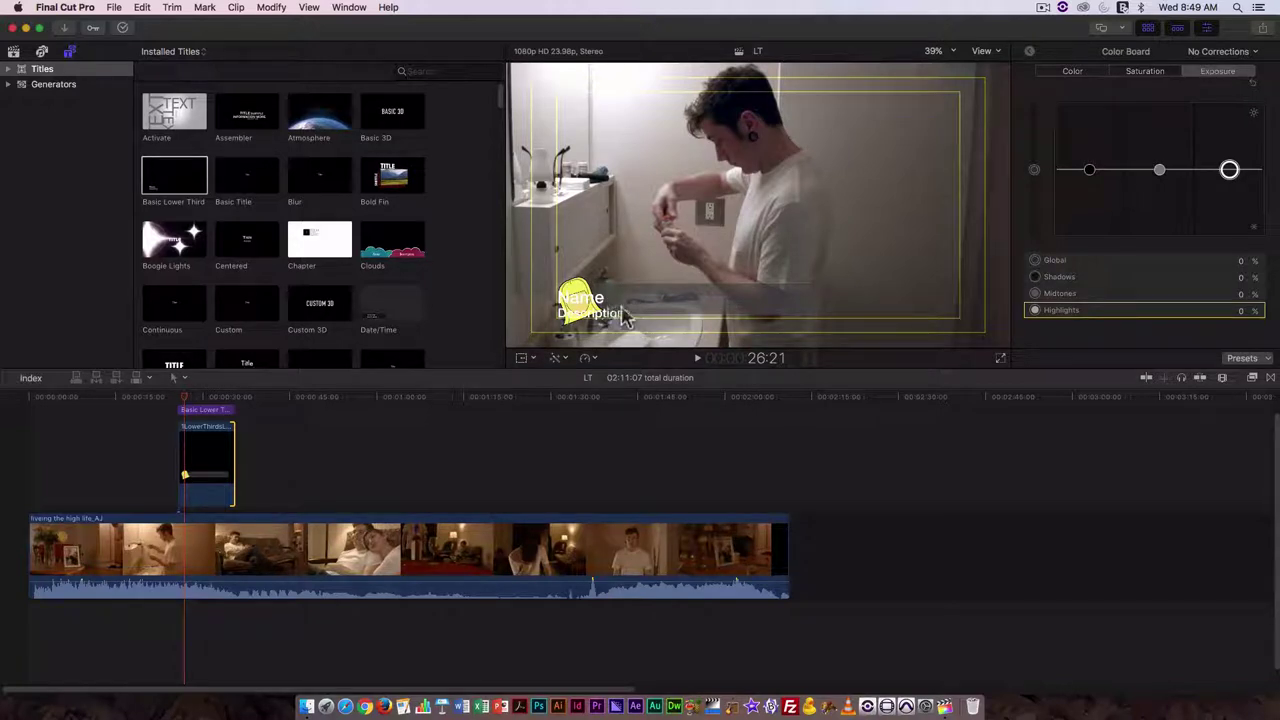
left_click(221, 411)
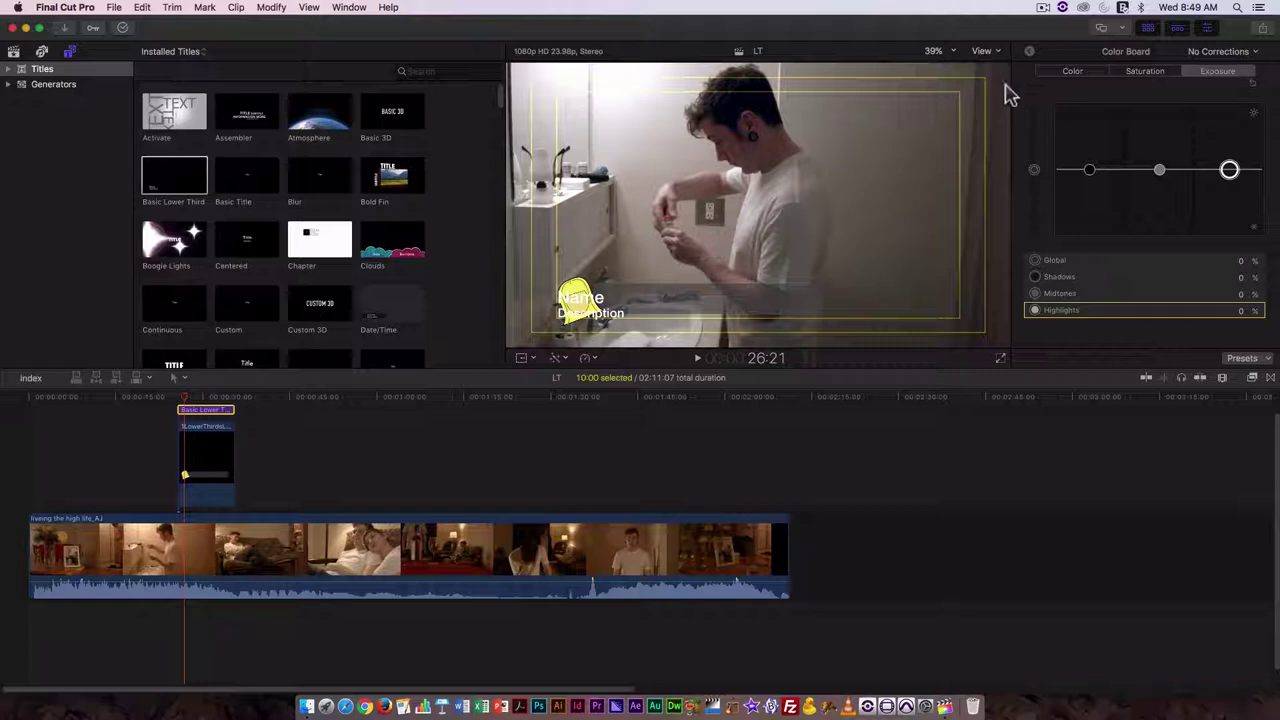
left_click(1029, 52)
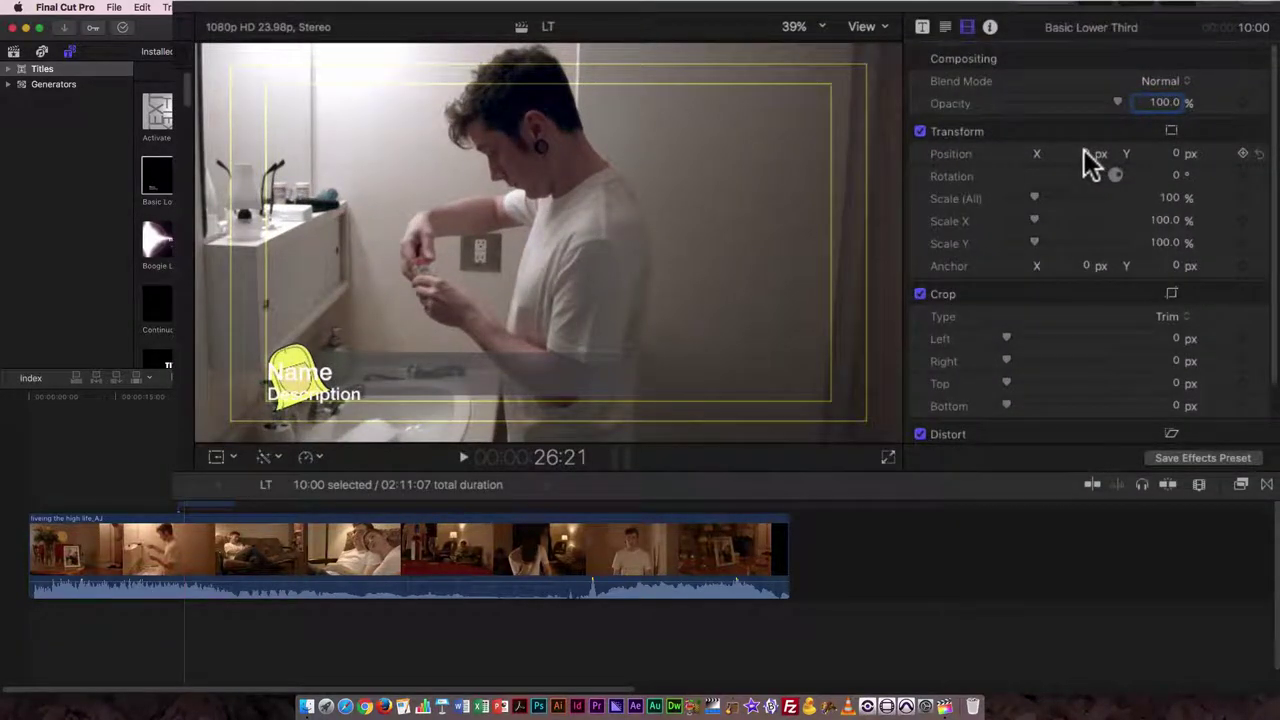
- Move the Basic Lower Third title to position X 186 px, Y 24 px
left_click_drag(1086, 154, 1271, 154)
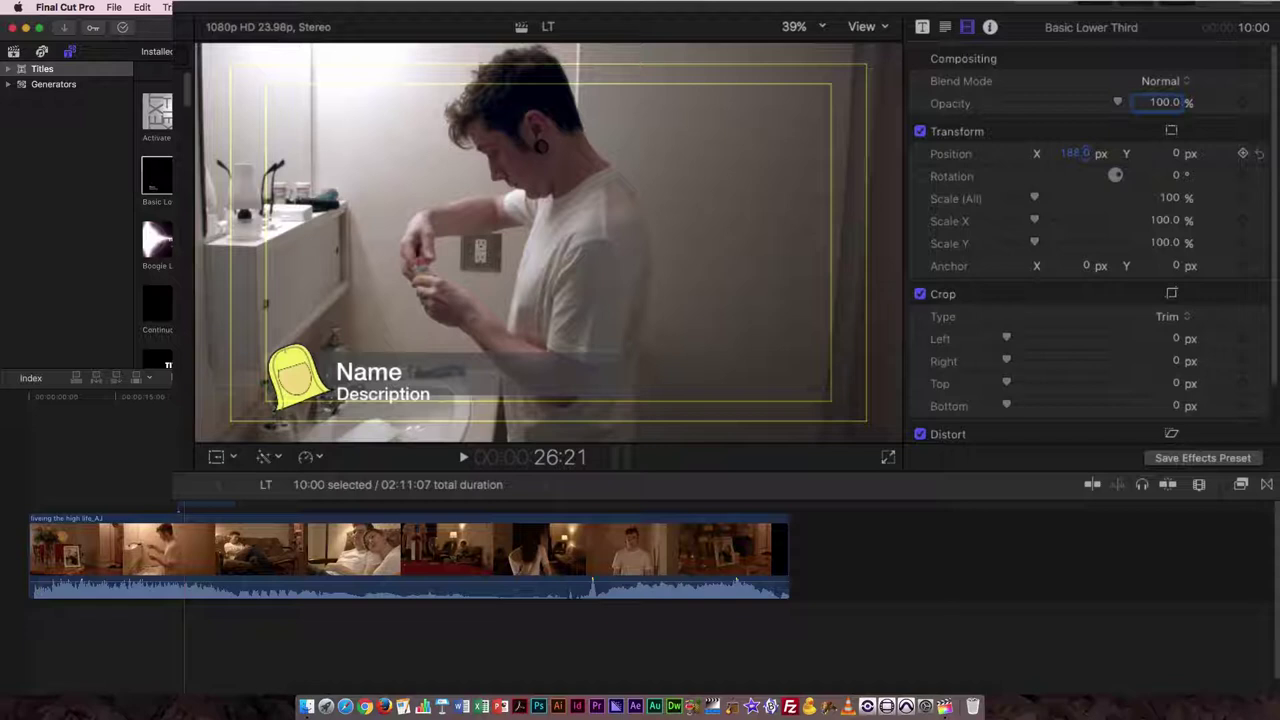
left_click(1178, 153)
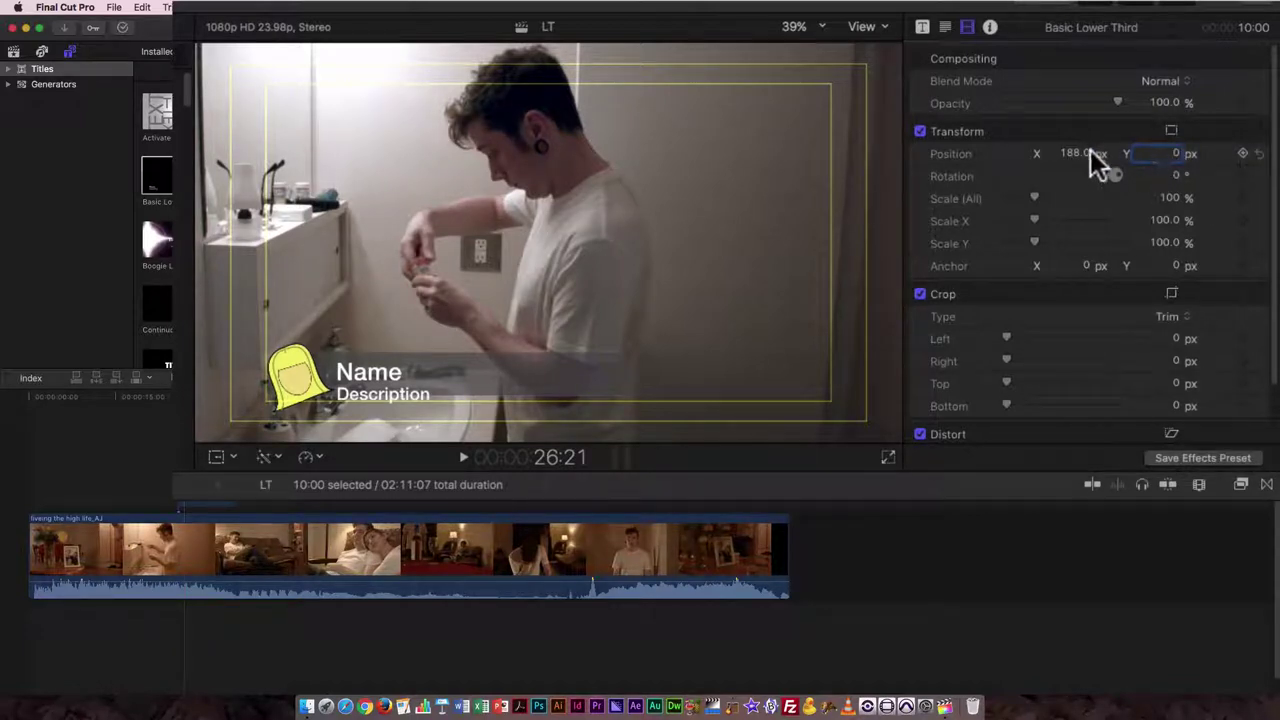
left_click_drag(1072, 151, 1157, 139)
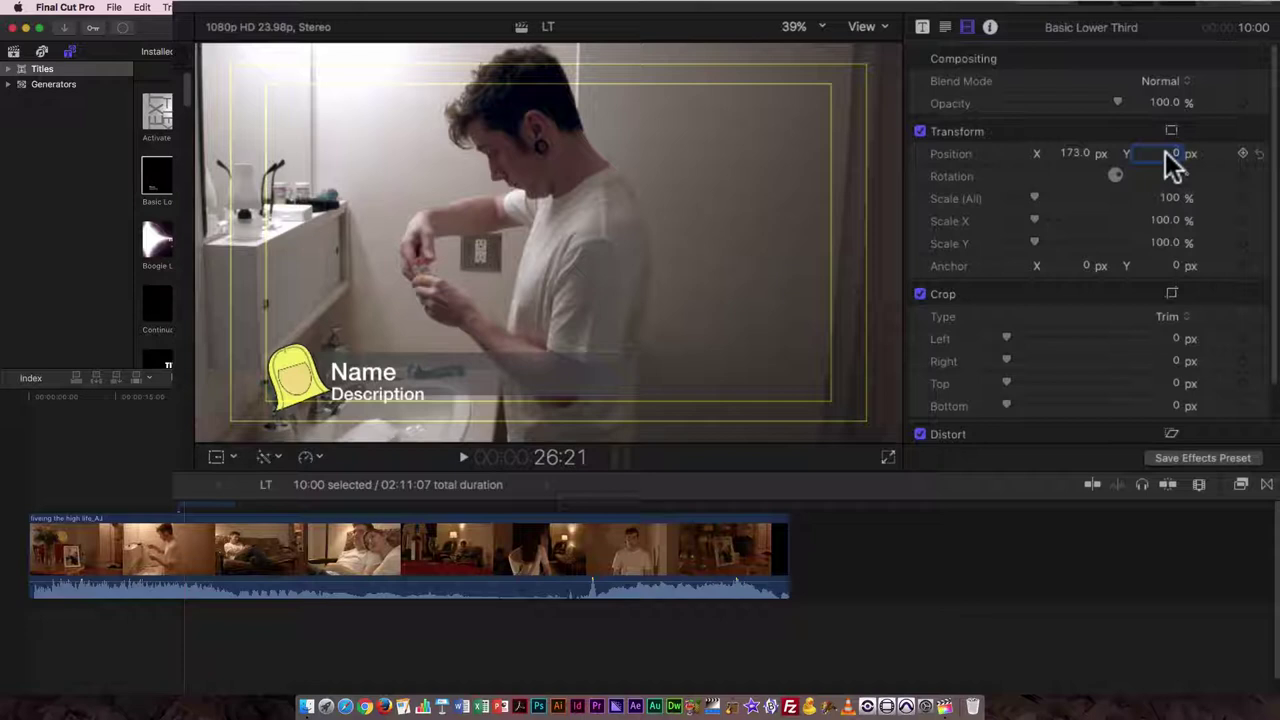
left_click_drag(1176, 148, 1151, 171)
left_click_drag(1072, 157, 1085, 156)
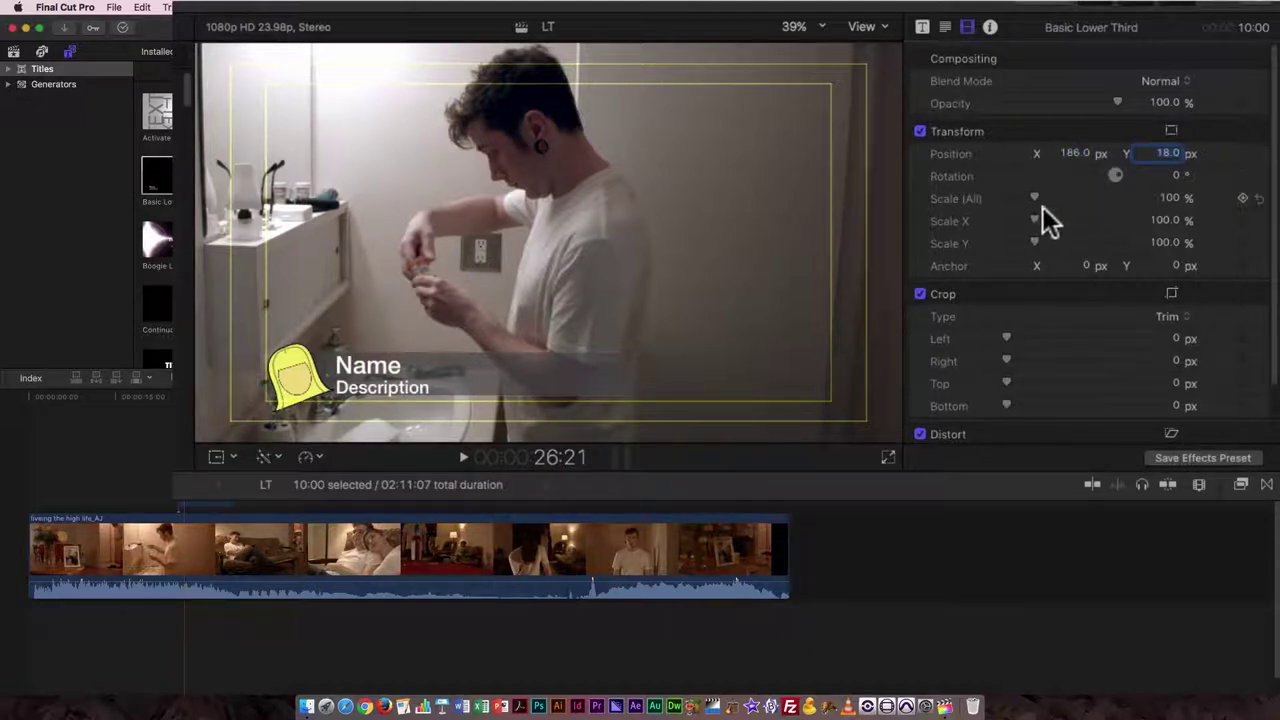
left_click_drag(1166, 160, 1166, 149)
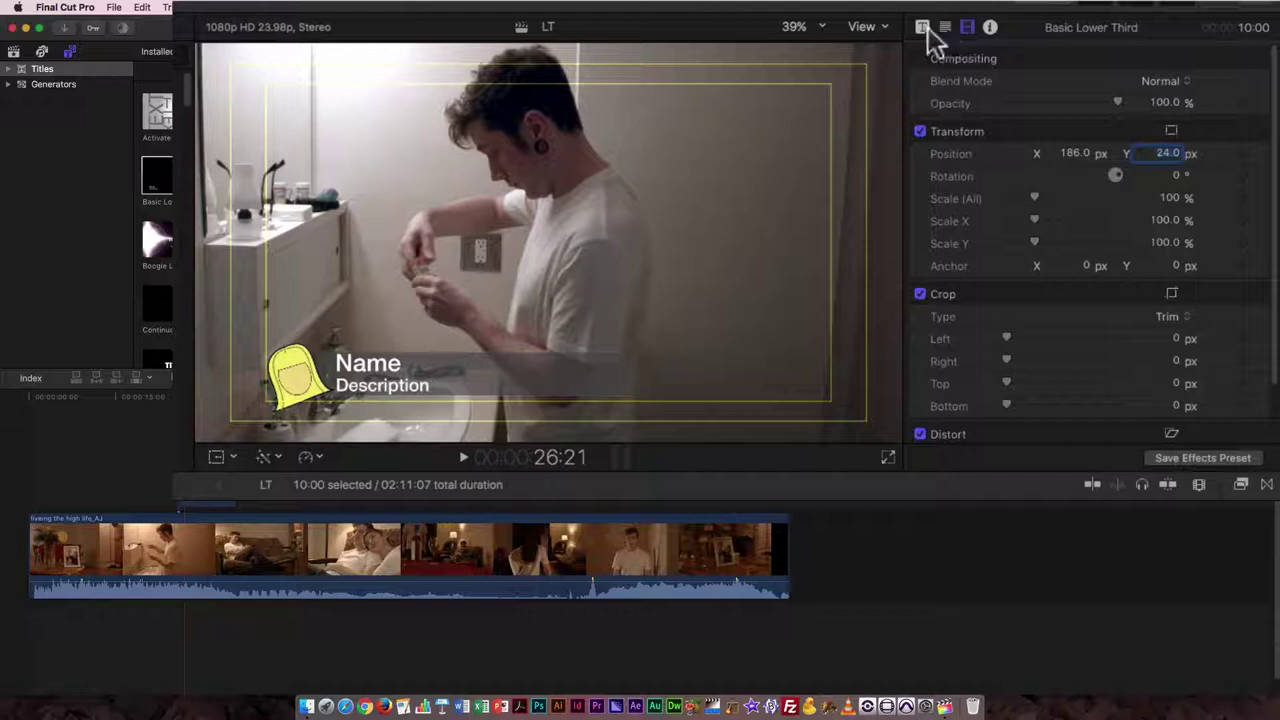
- Give the title text a drop shadow with 0.4 blur
key("shift+Tab")
key("shift+Tab")
key("ctrl+shift+Tab")
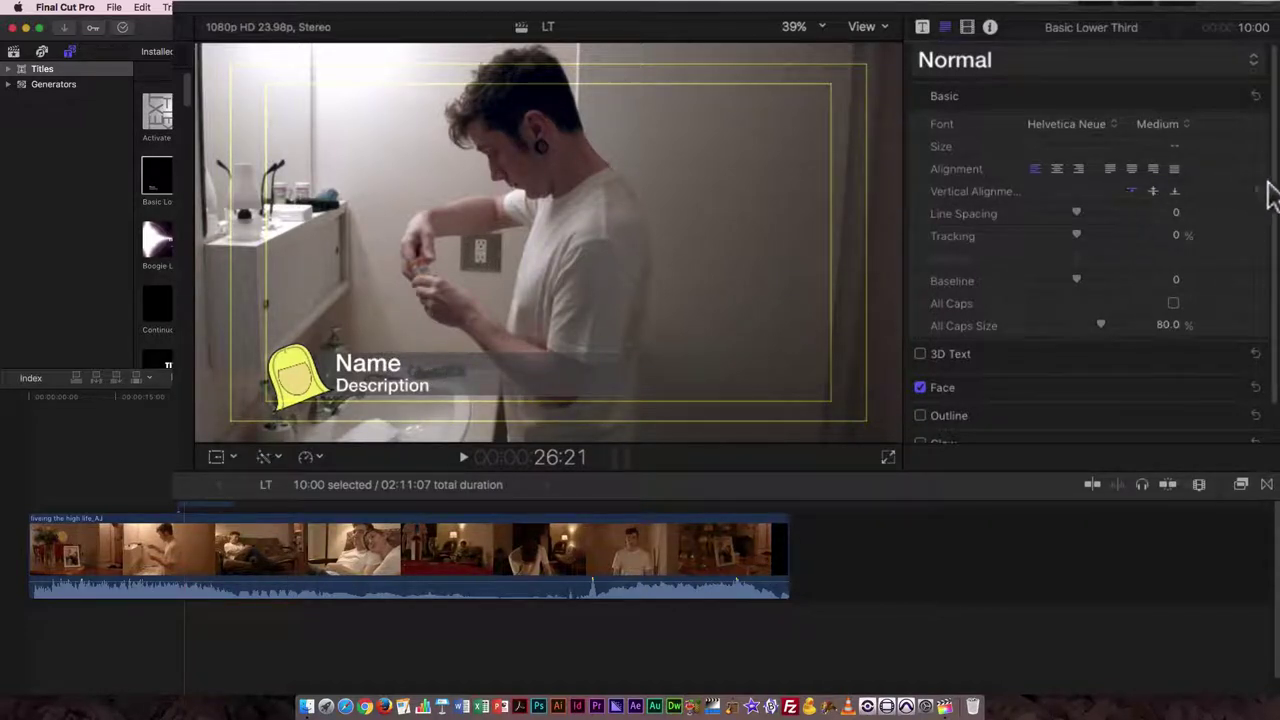
scroll(1272, 198, "down", 2)
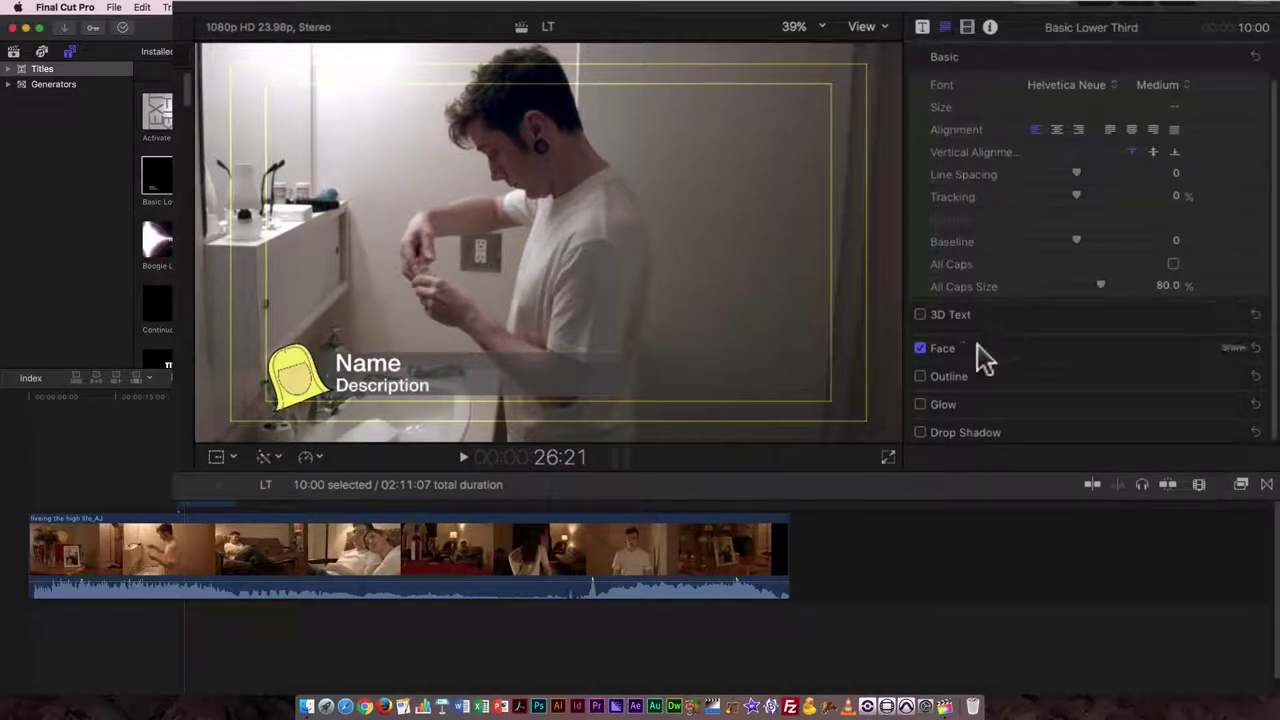
left_click(918, 432)
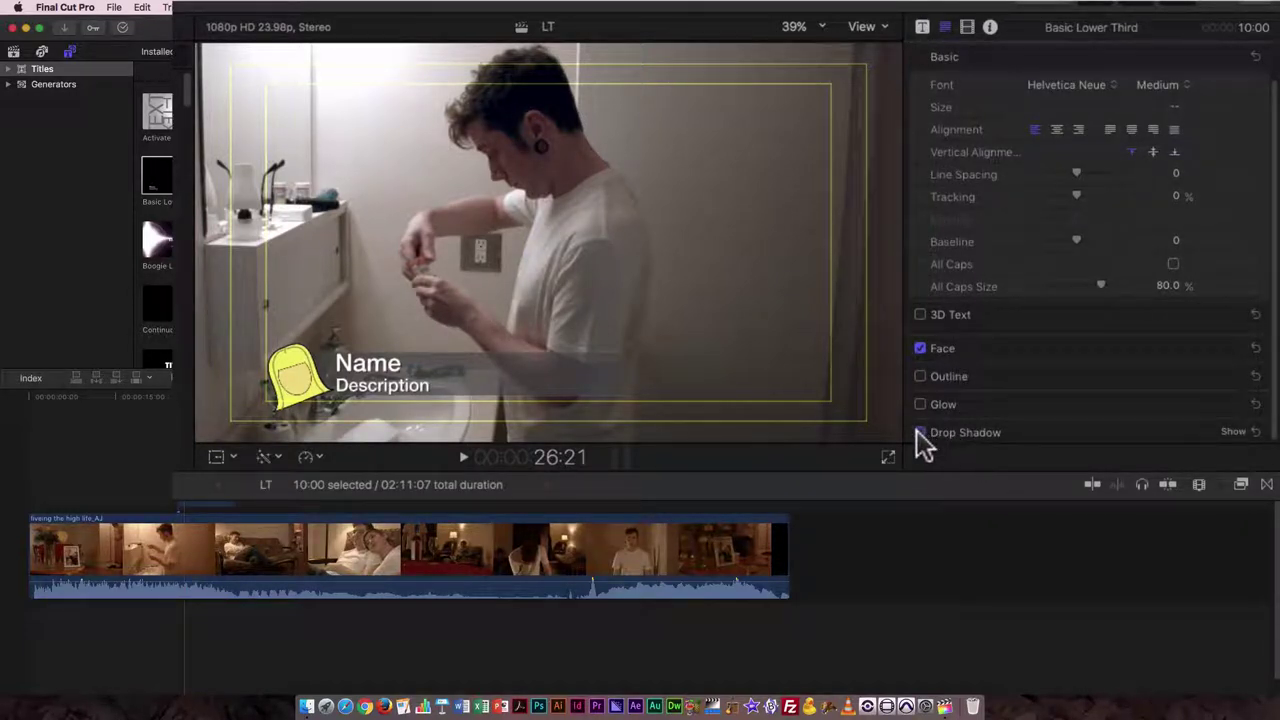
left_click(1233, 432)
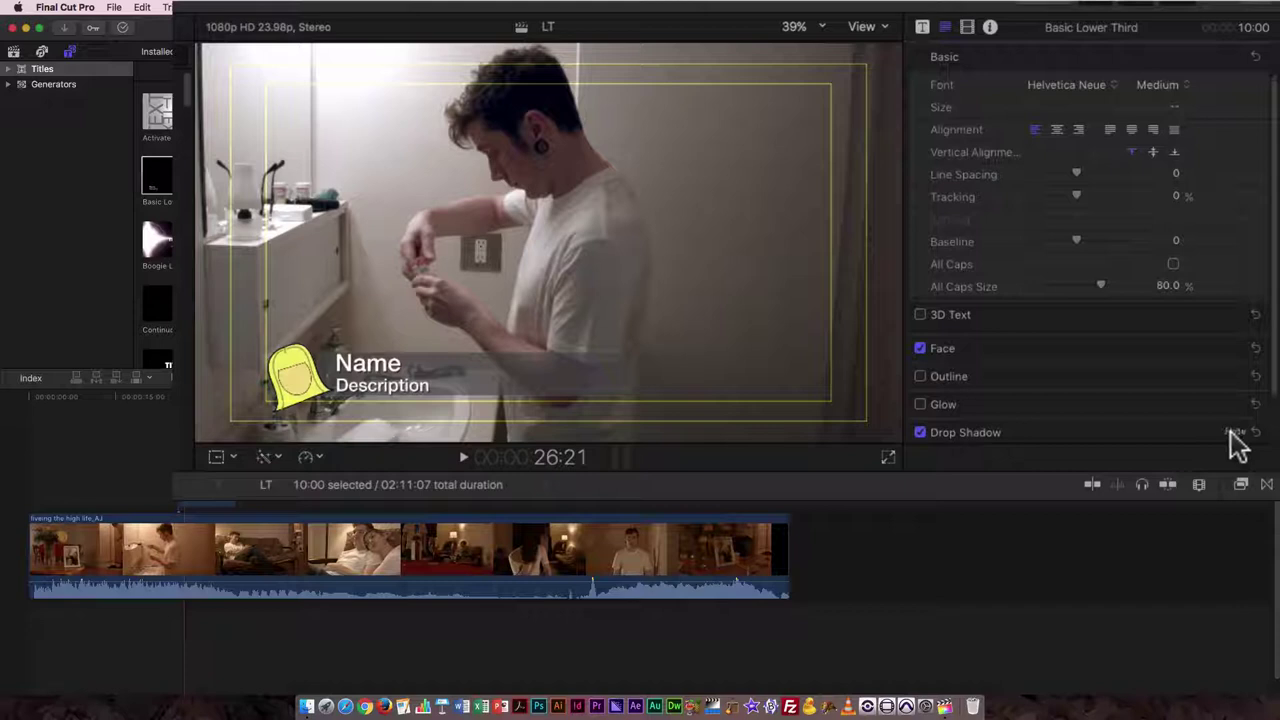
scroll(1222, 390, "down", 3)
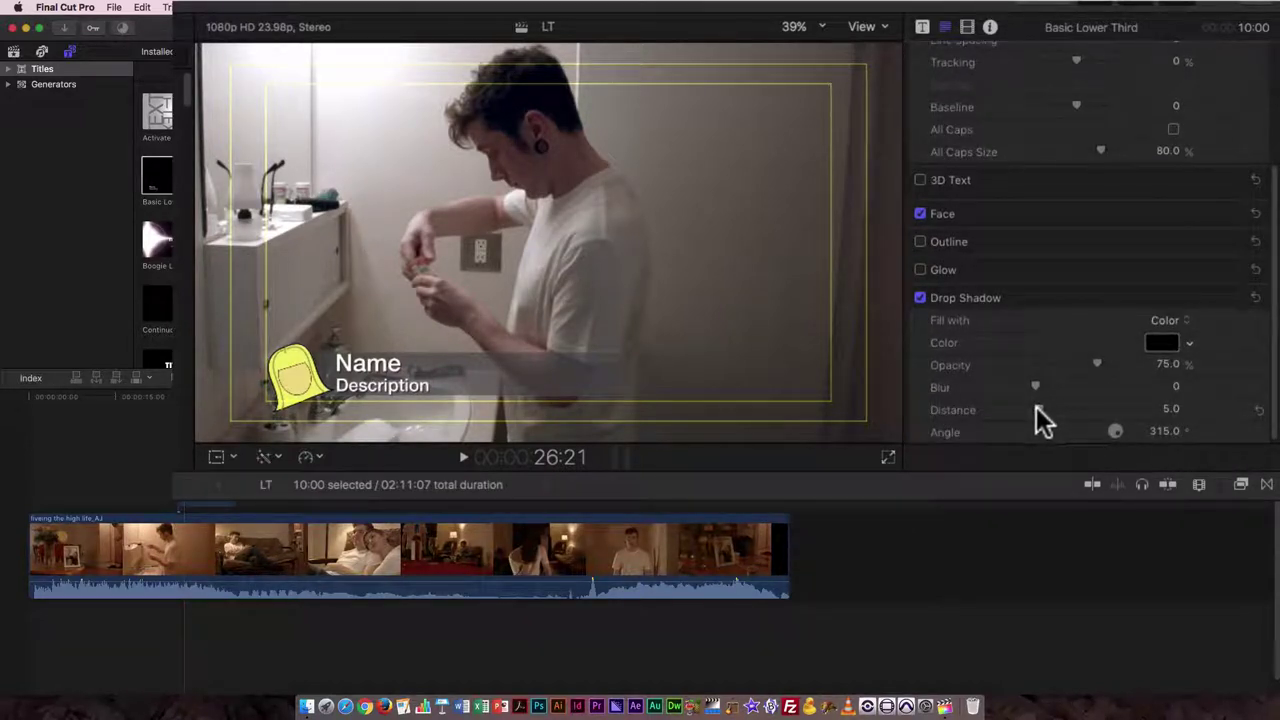
left_click_drag(1036, 406, 1036, 406)
left_click_drag(1040, 395, 1044, 396)
- Keep the text face white and collapse the Face and Drop Shadow sections
left_click(955, 218)
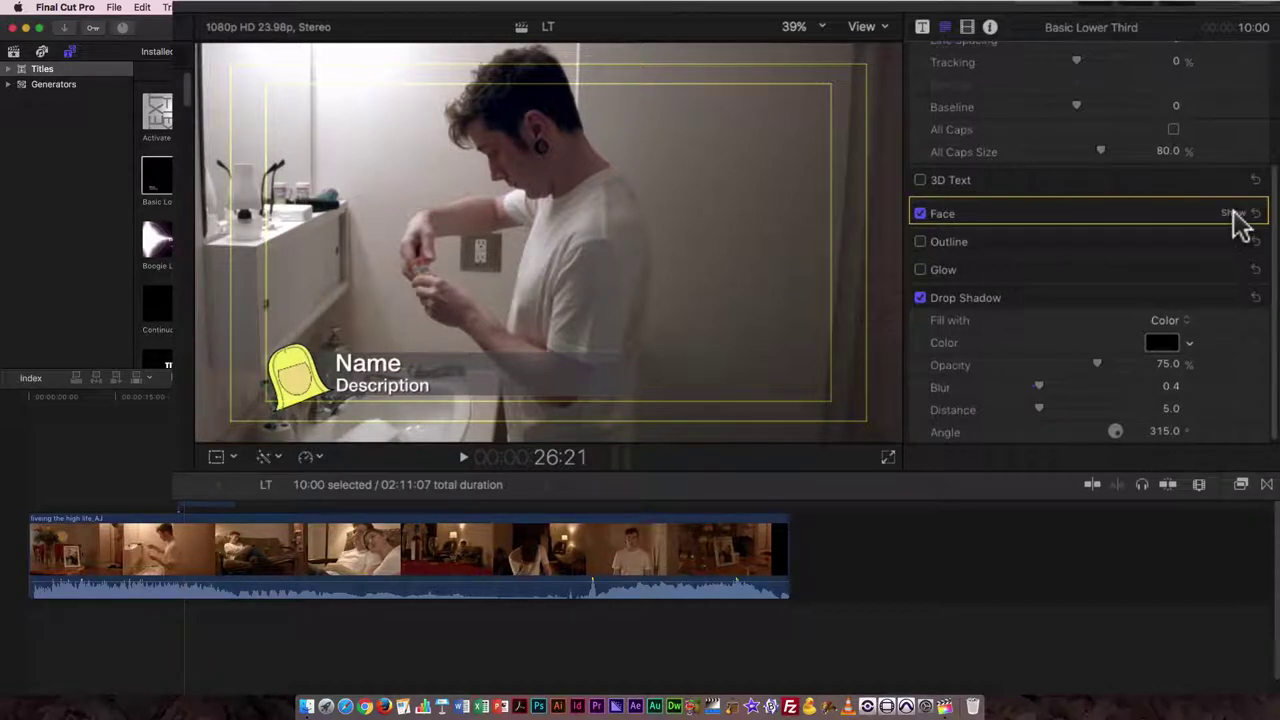
left_click(1230, 214)
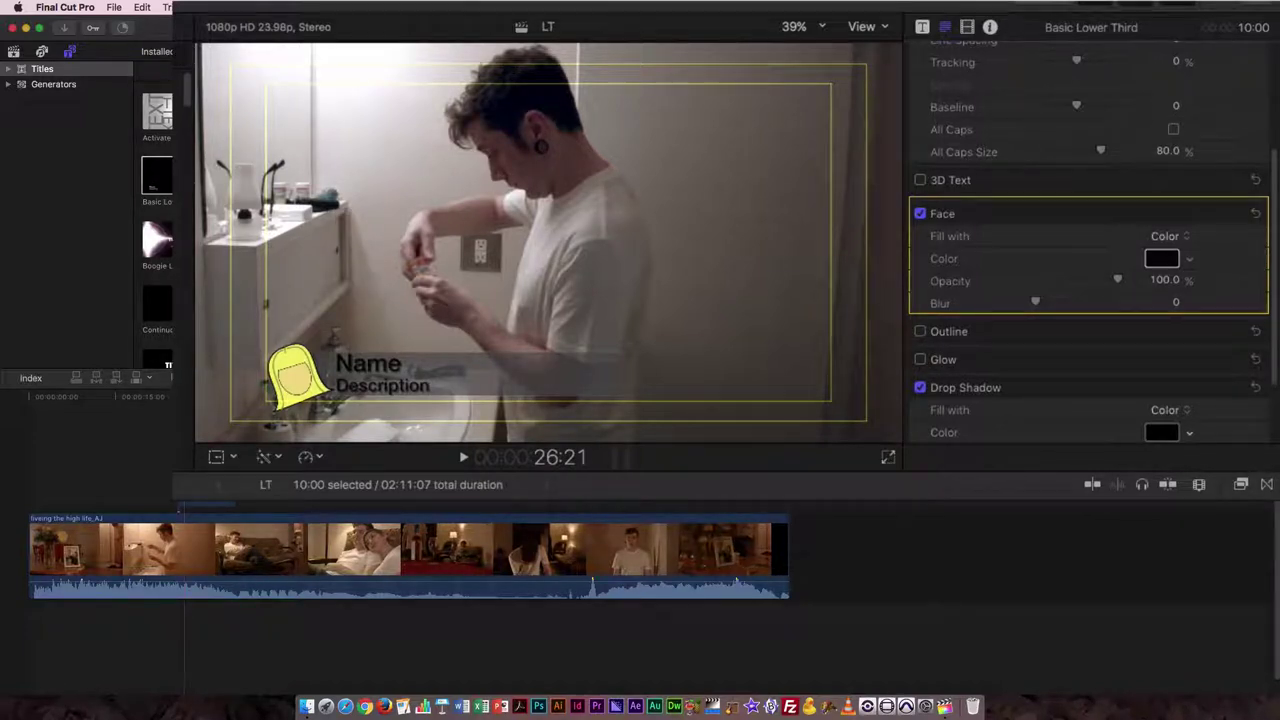
key("super+z")
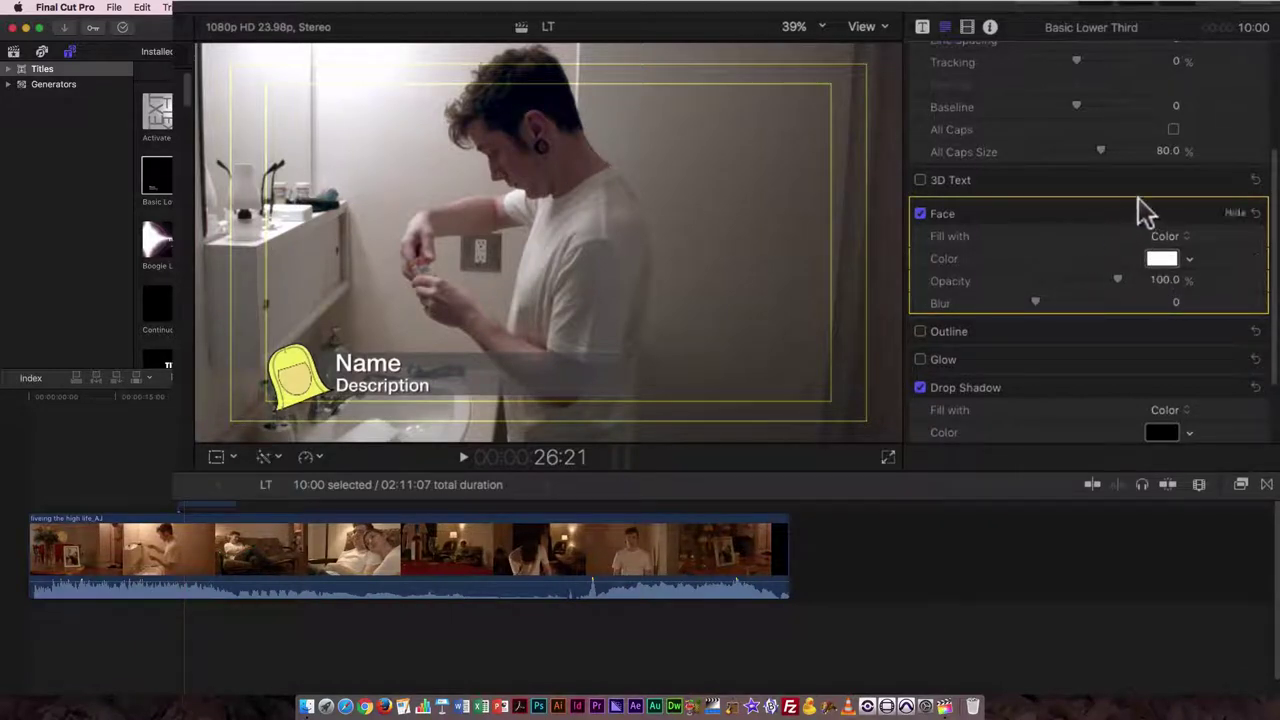
left_click(1237, 215)
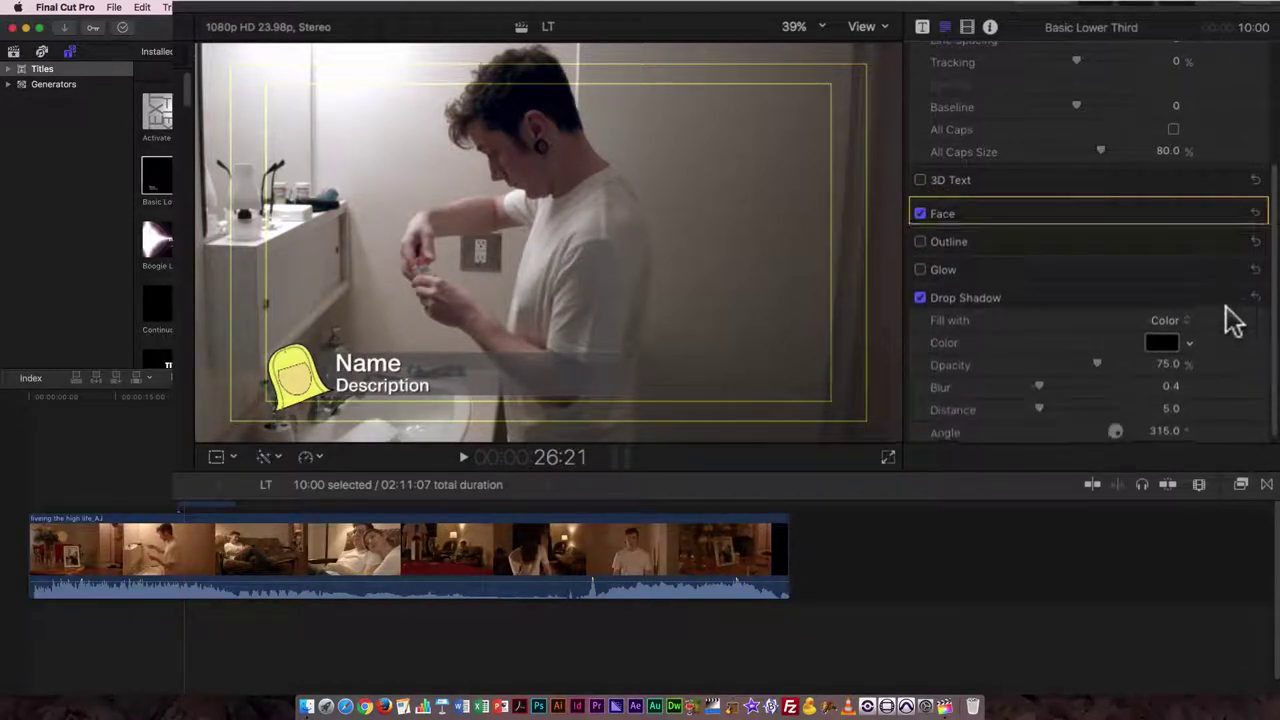
left_click(1238, 299)
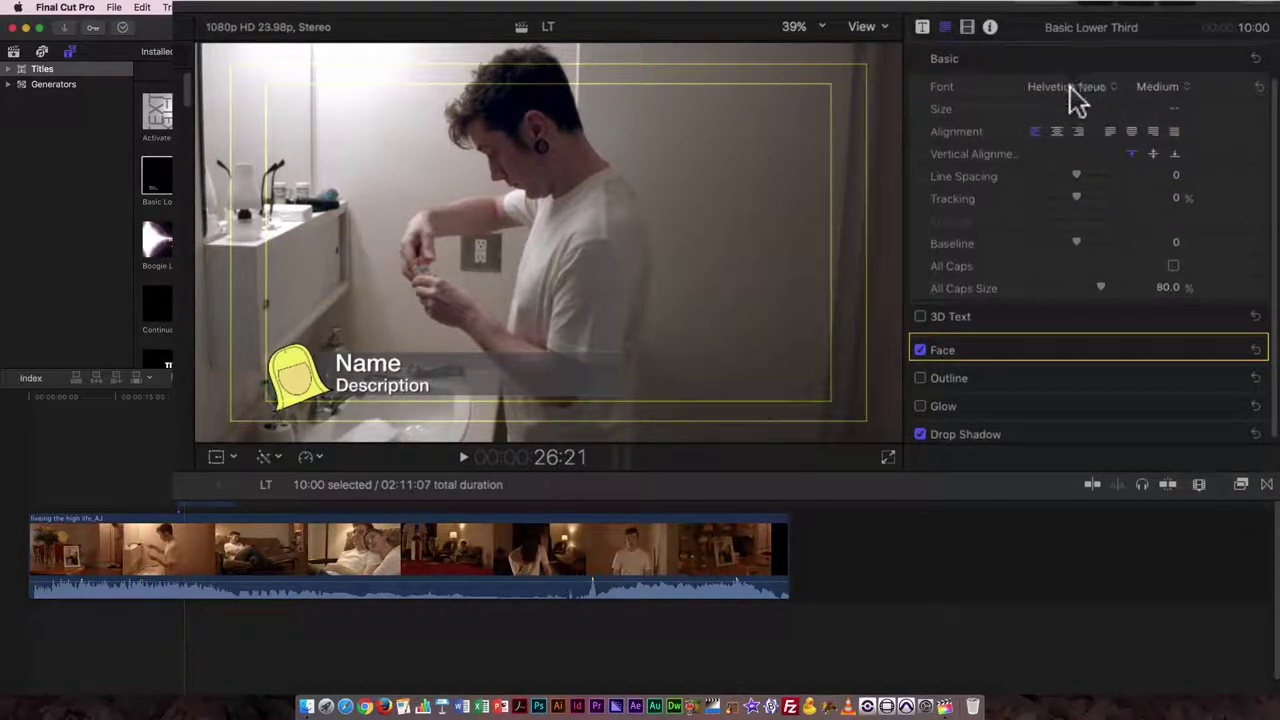
- Set the title font to Arial Bold
left_click(1100, 87)
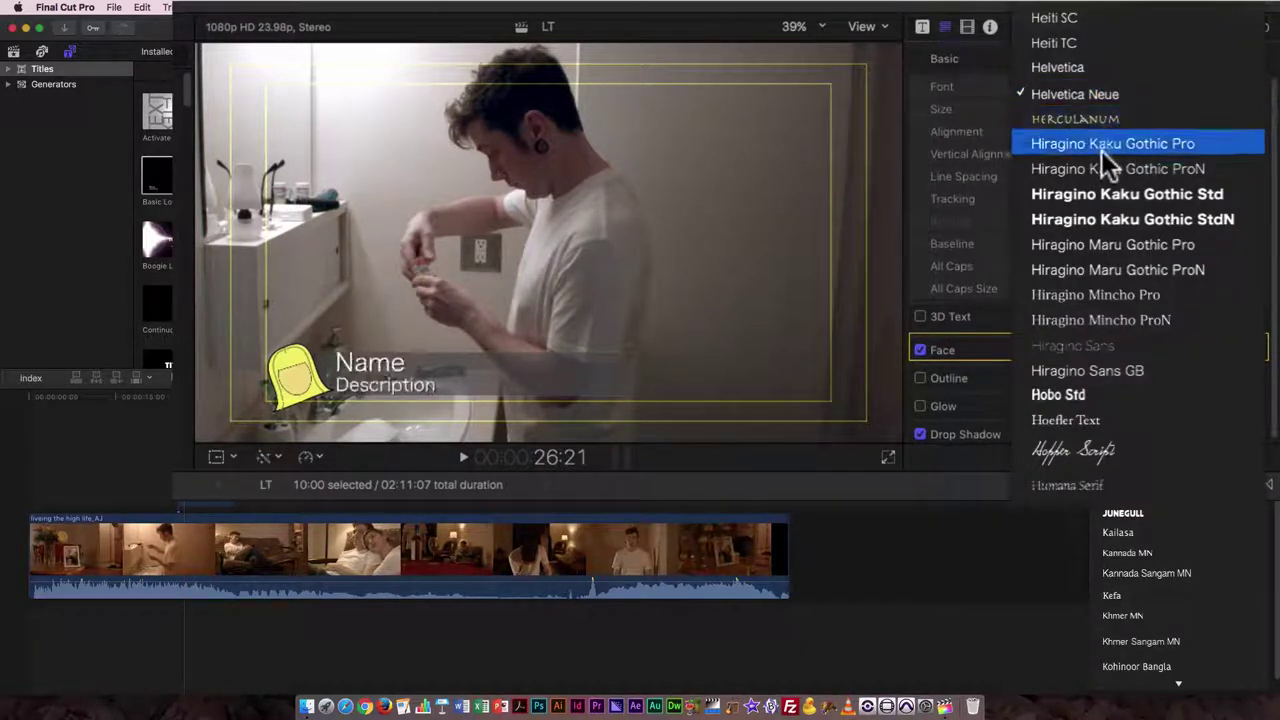
scroll(1078, 60, "up", 5)
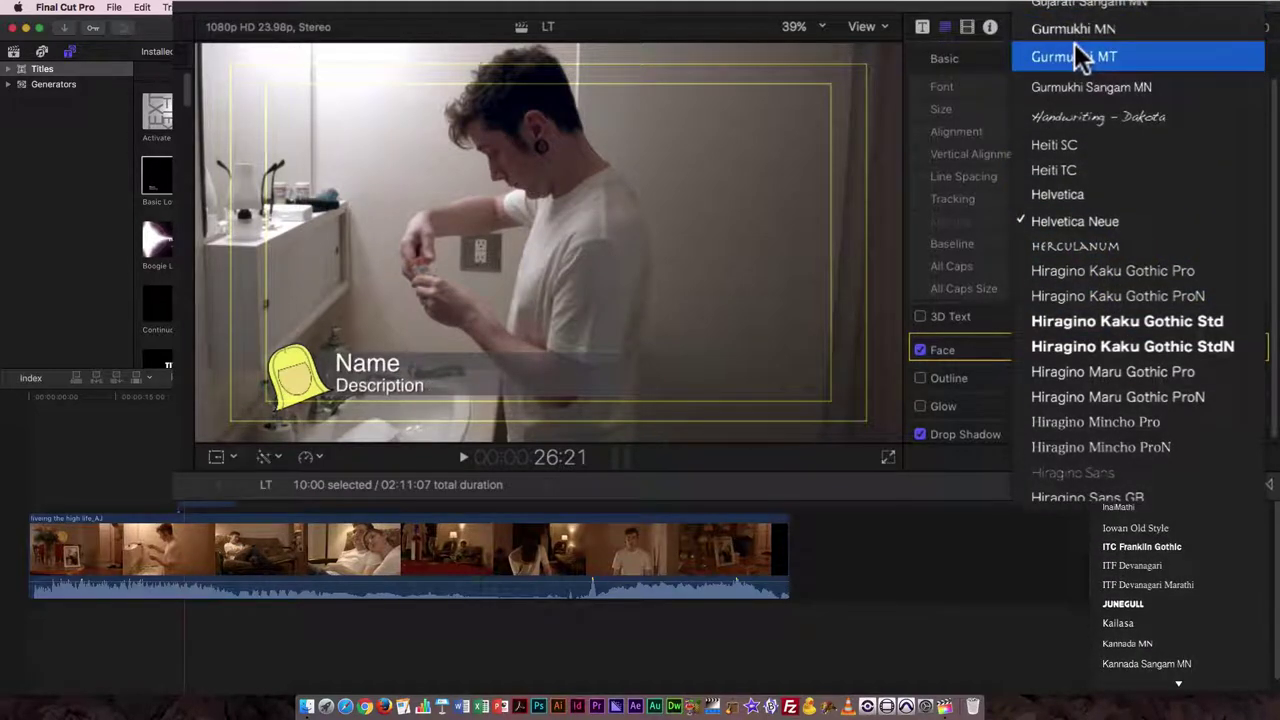
key("a")
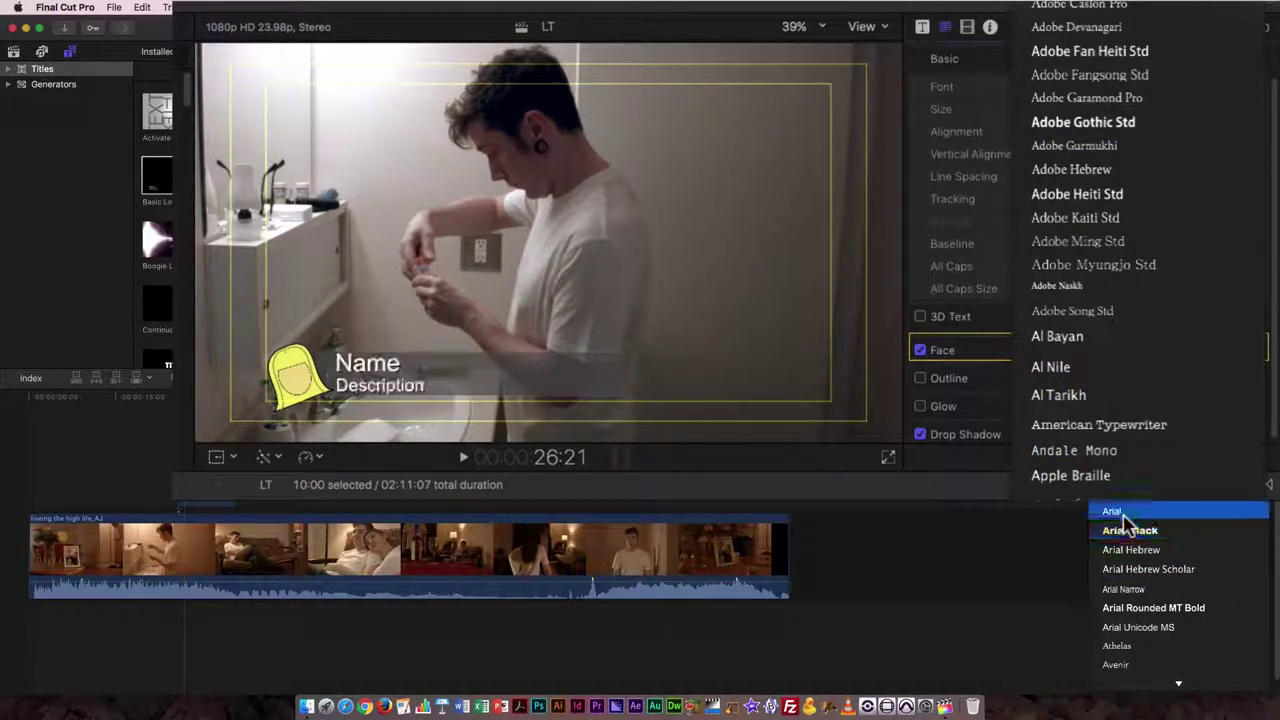
left_click(1112, 511)
left_click(1160, 88)
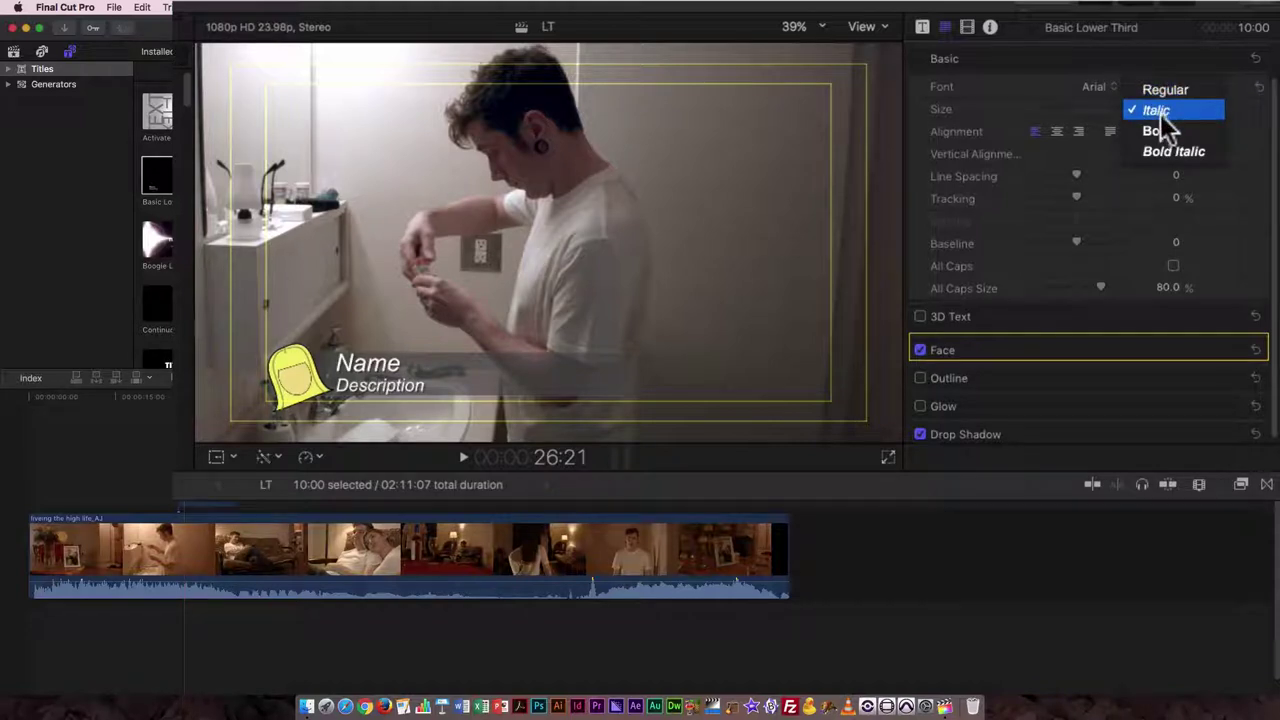
left_click(1161, 138)
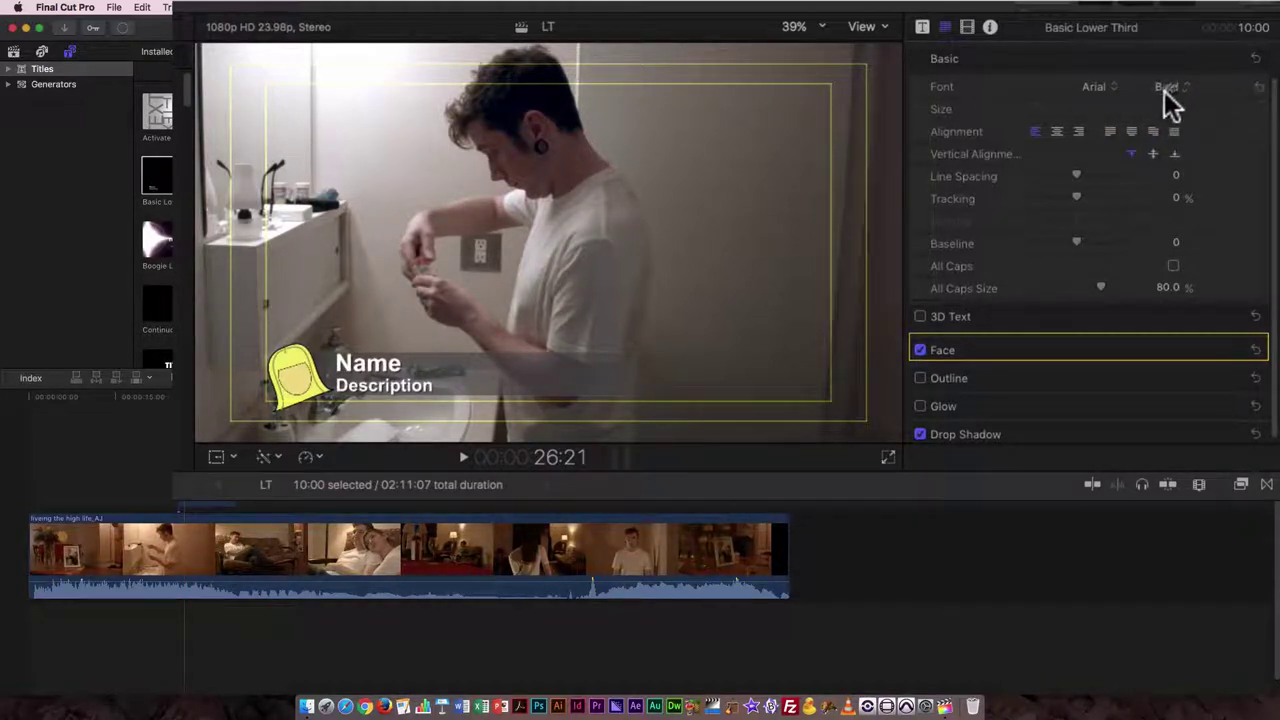
left_click(1106, 90)
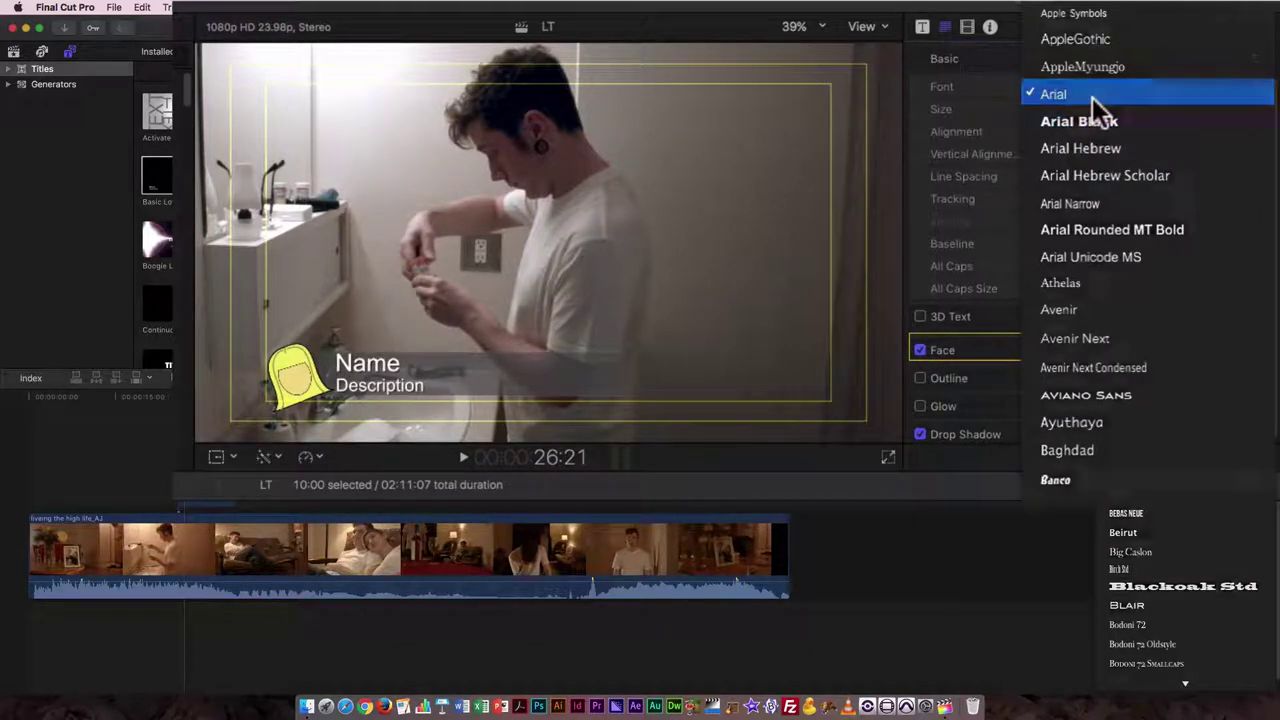
left_click(1097, 101)
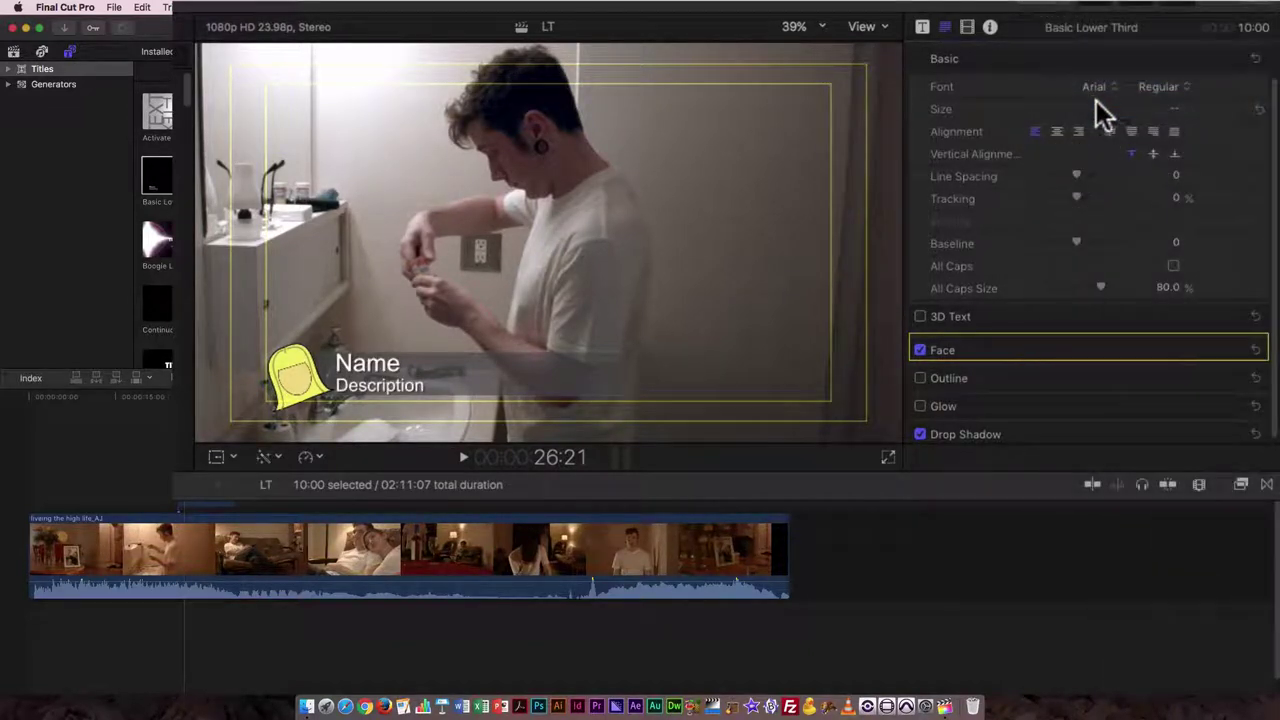
left_click(1174, 92)
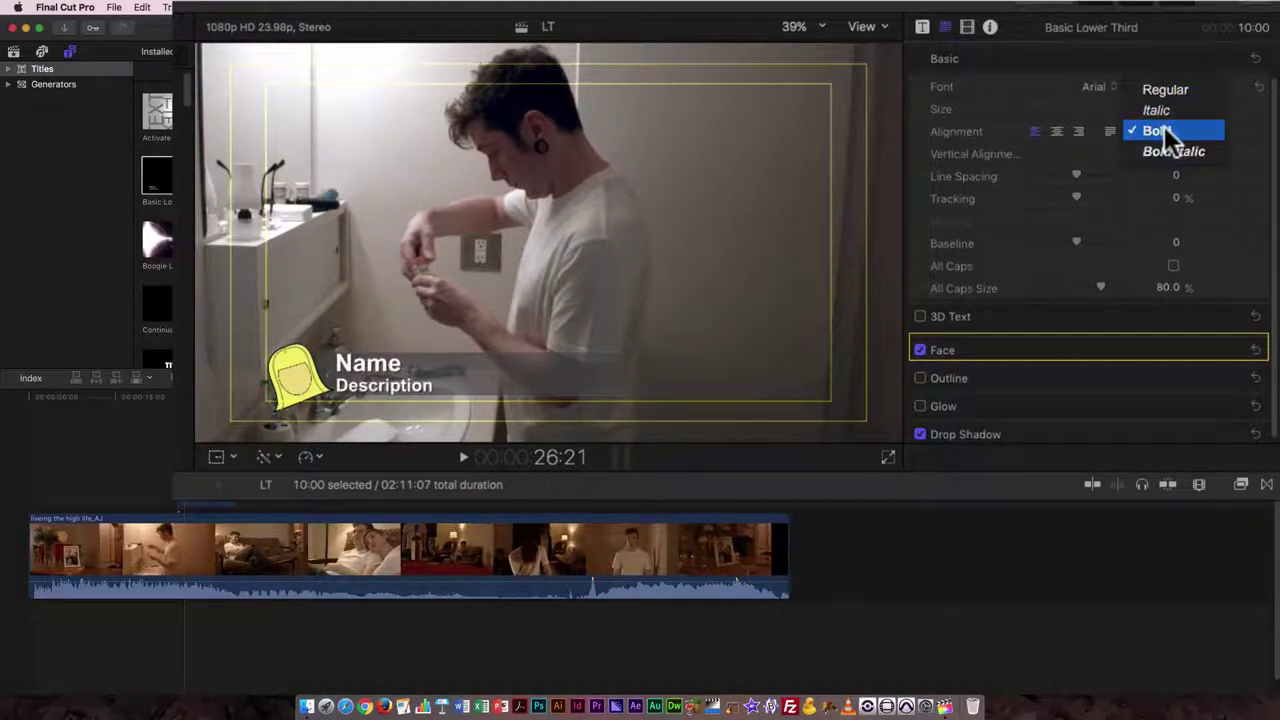
left_click(1160, 129)
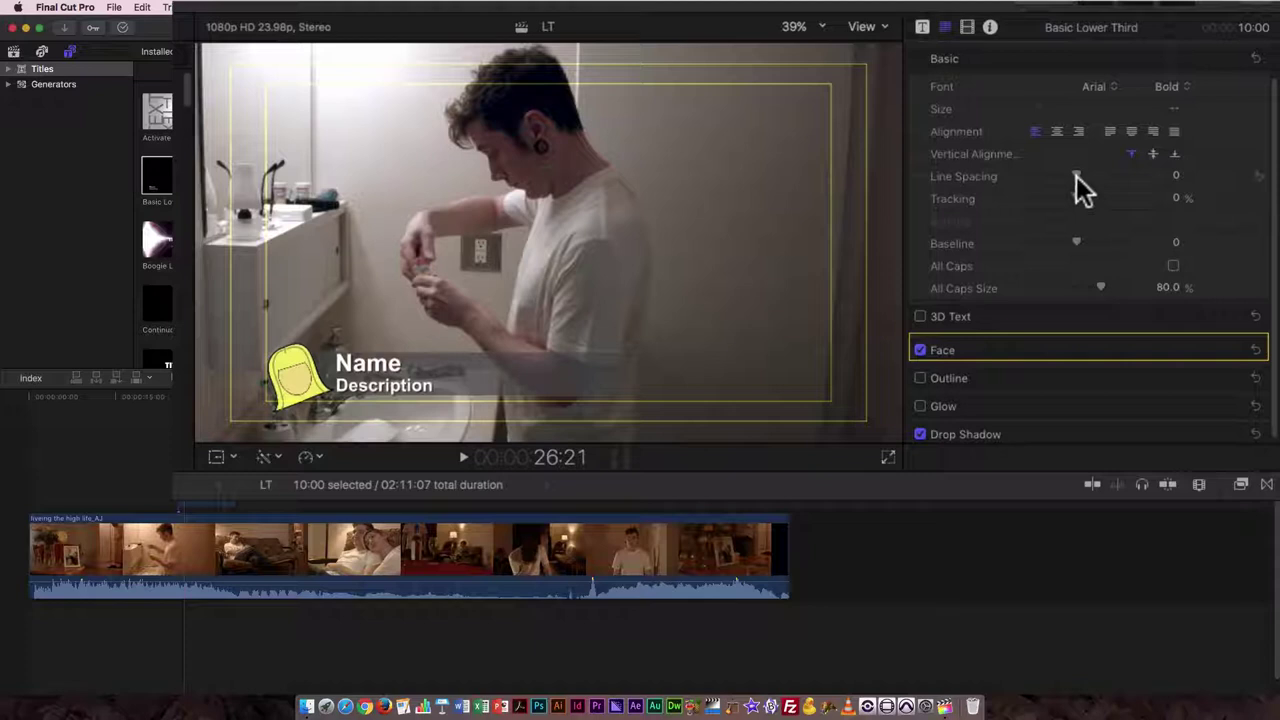
- Set the title's line spacing to 0
left_click_drag(1076, 172, 1117, 181)
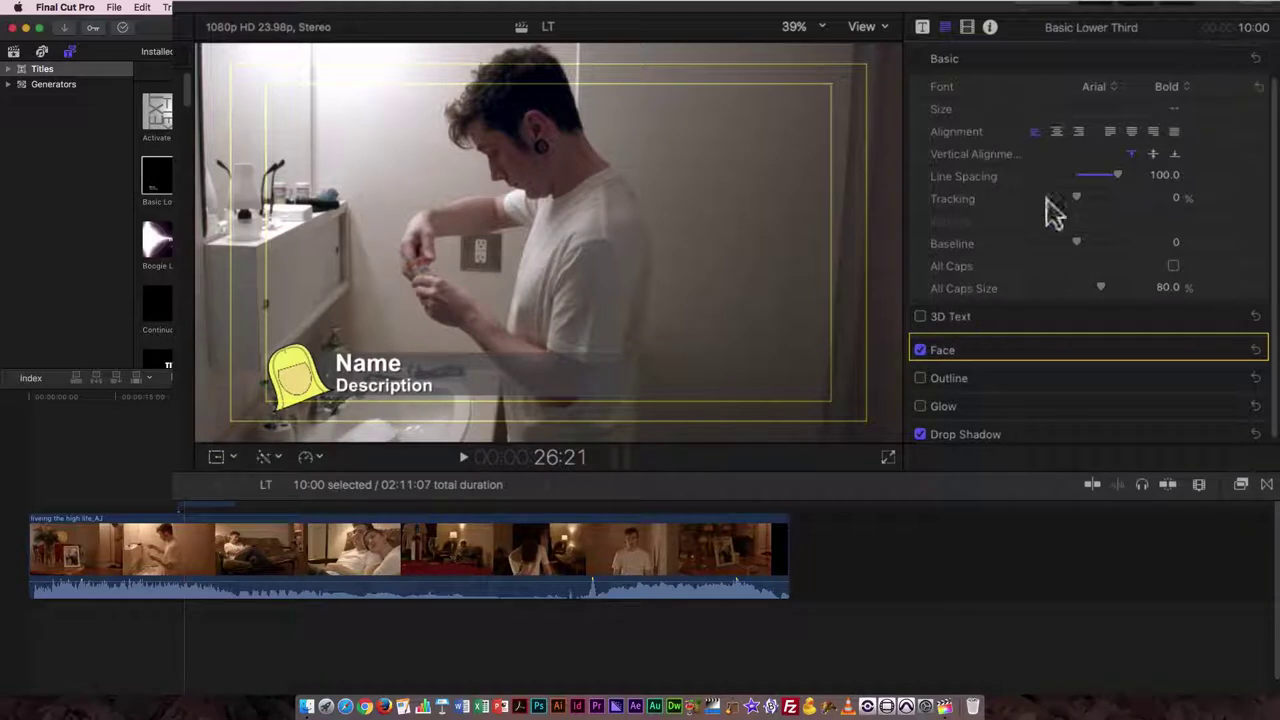
left_click_drag(1106, 175, 1040, 180)
left_click(1167, 177)
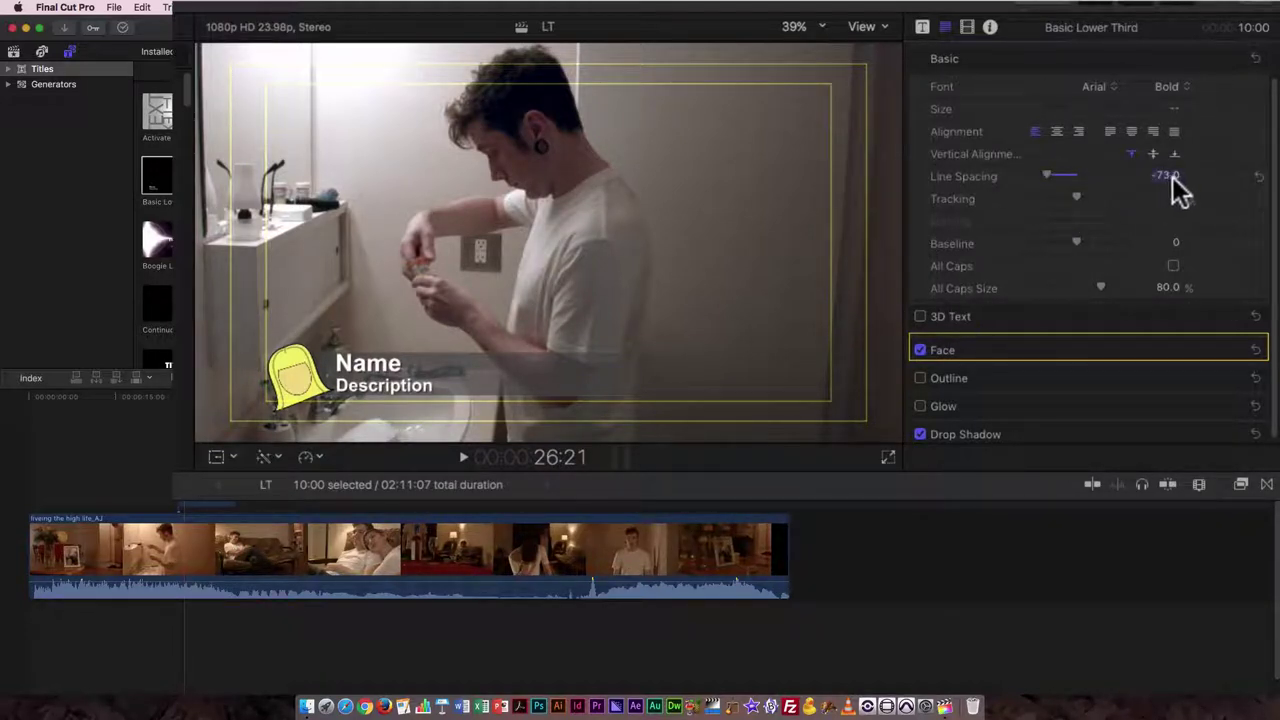
type("0")
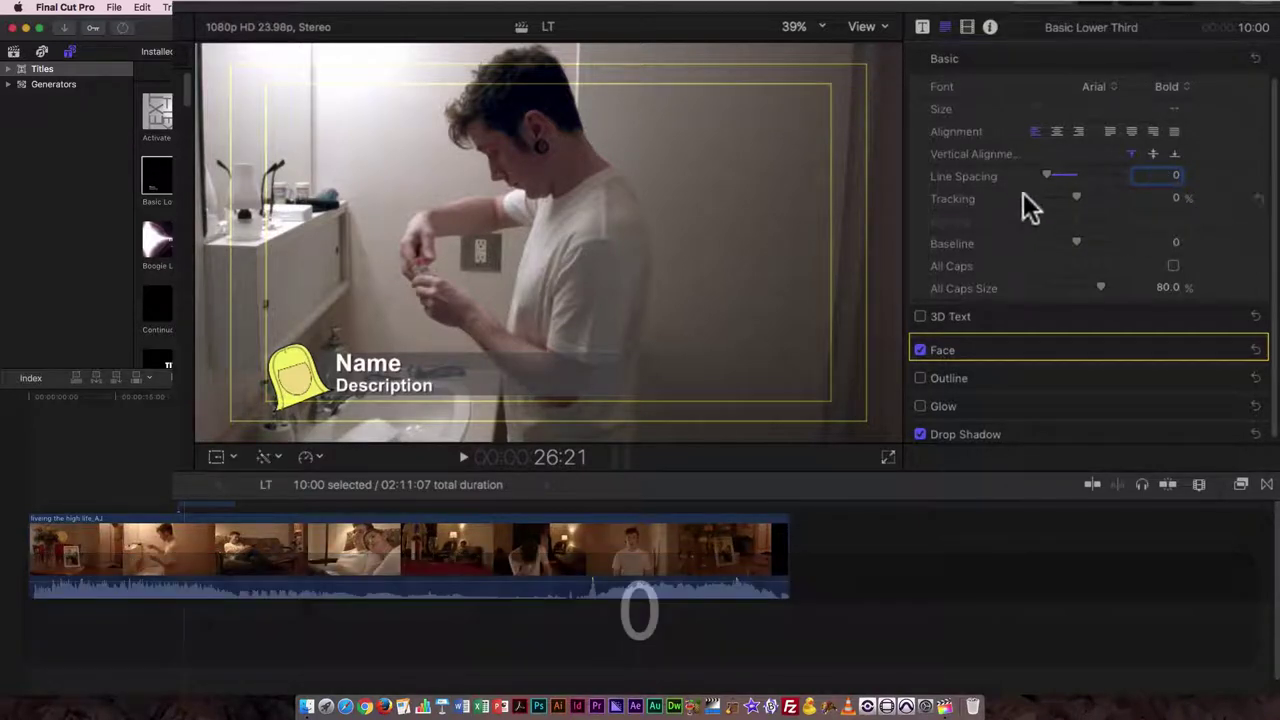
key("super")
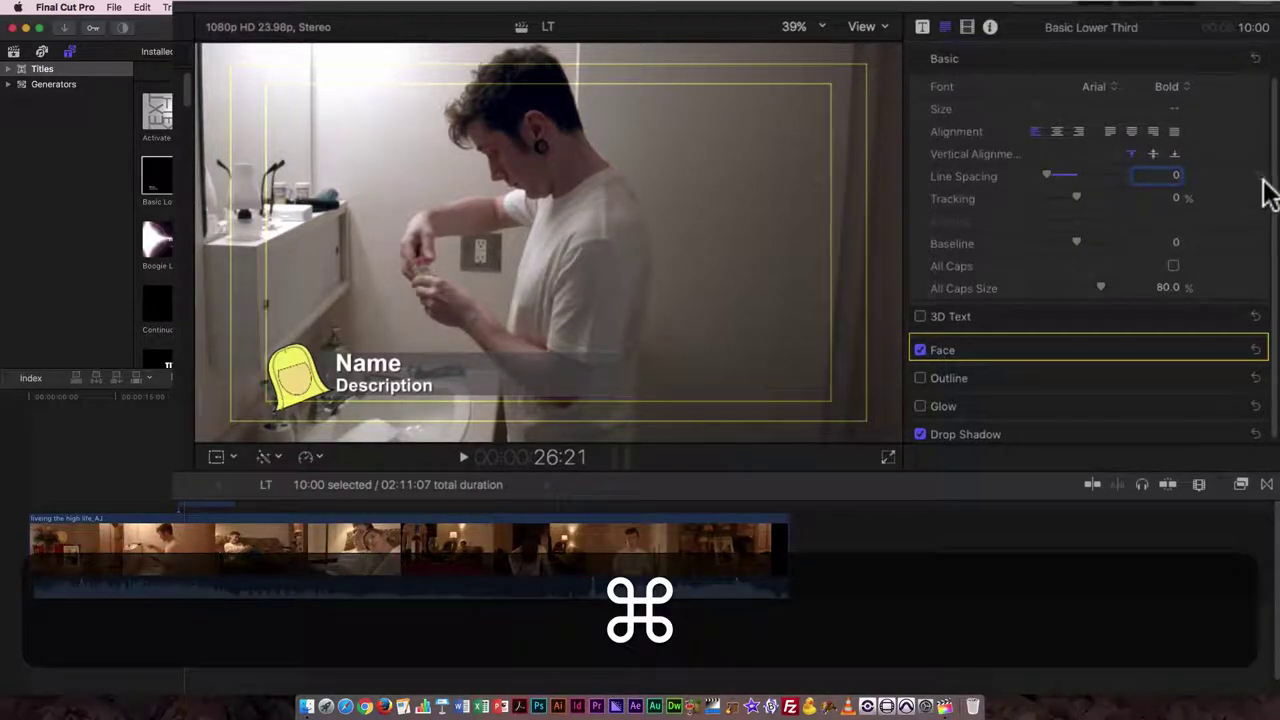
key("Return")
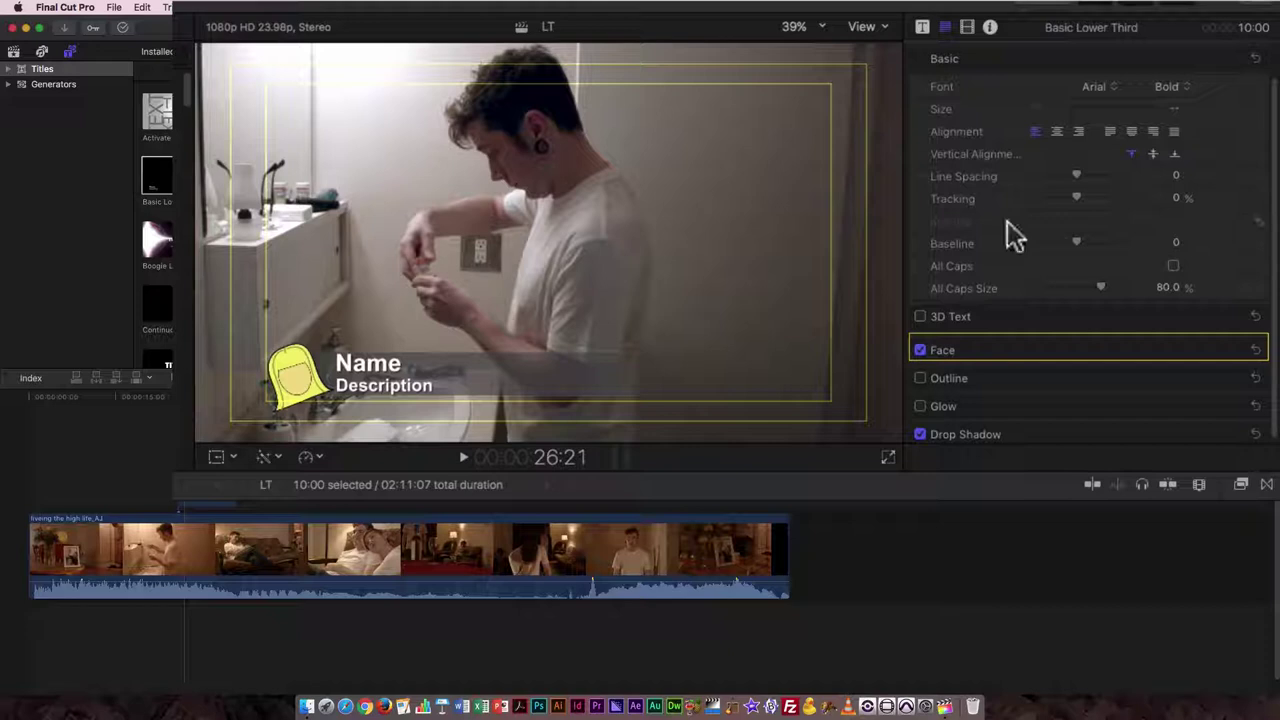
- Replace the Name placeholder with the subject's full name
left_click(921, 27)
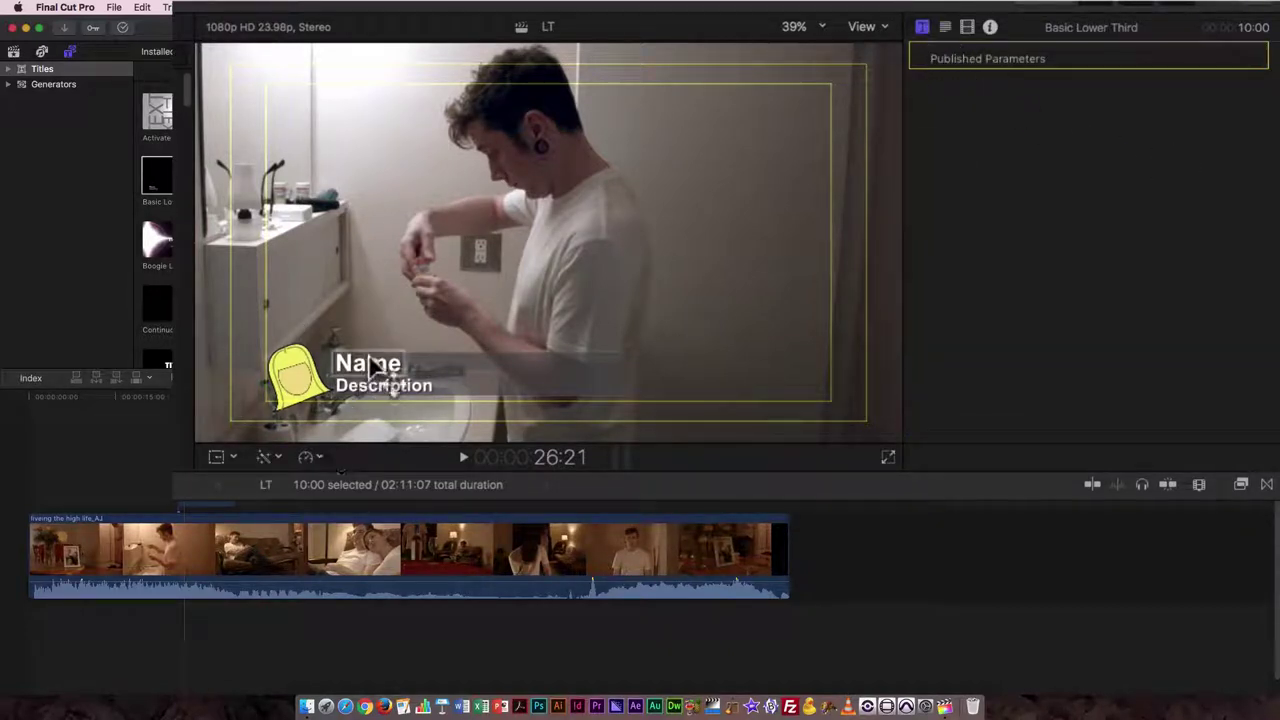
double_click(394, 387)
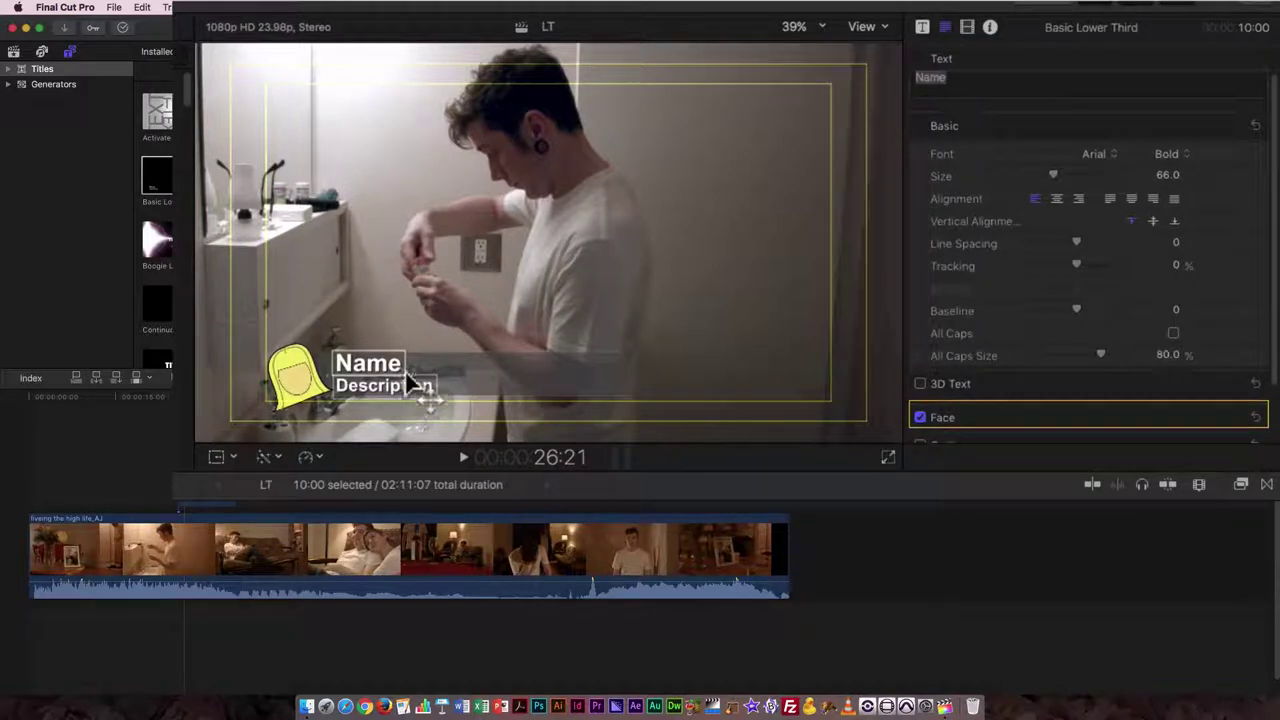
double_click(392, 363)
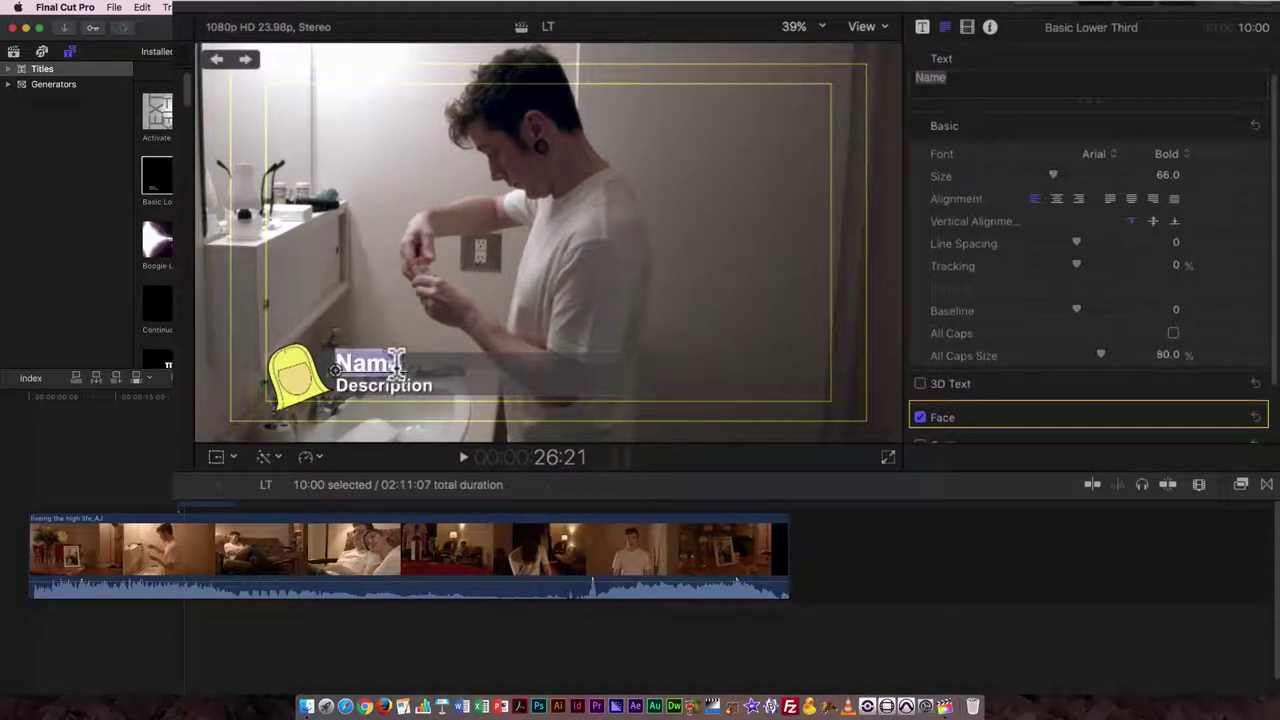
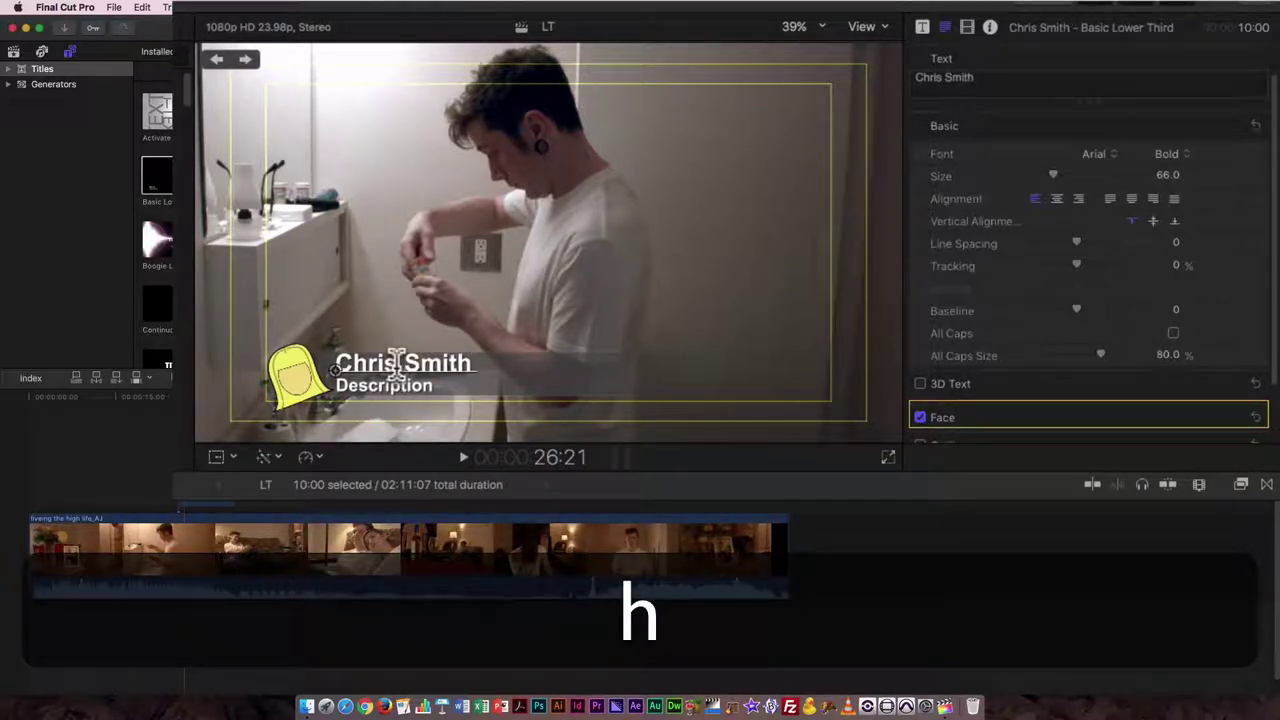
- Replace the Description placeholder with the subject's hometown and province, fixing the typo
double_click(440, 388)
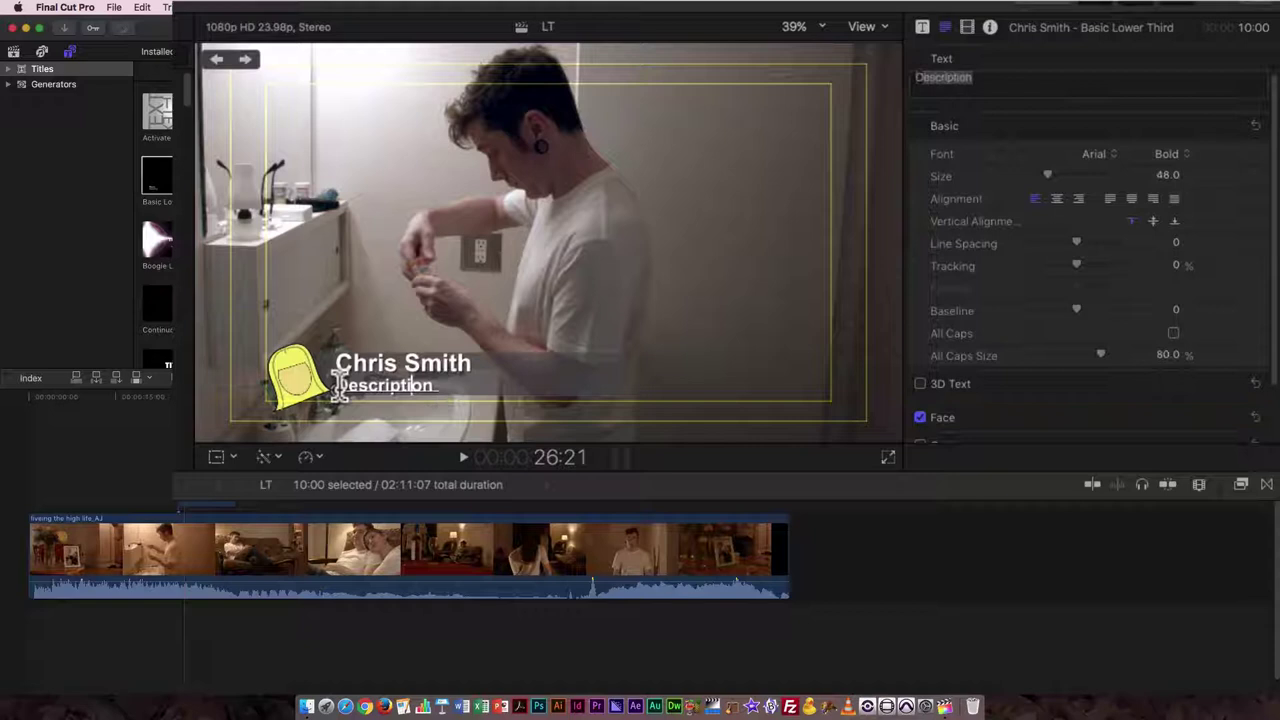
type("AJ")
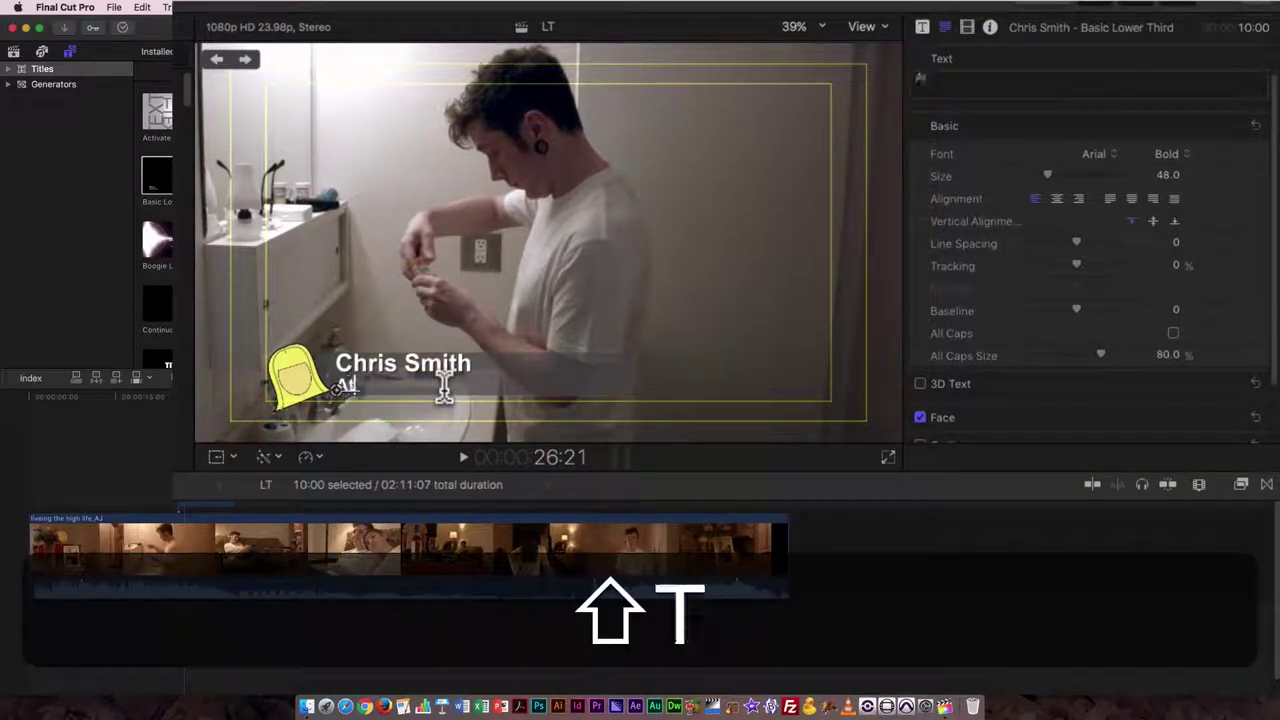
key("BackSpace")
key("BackSpace")
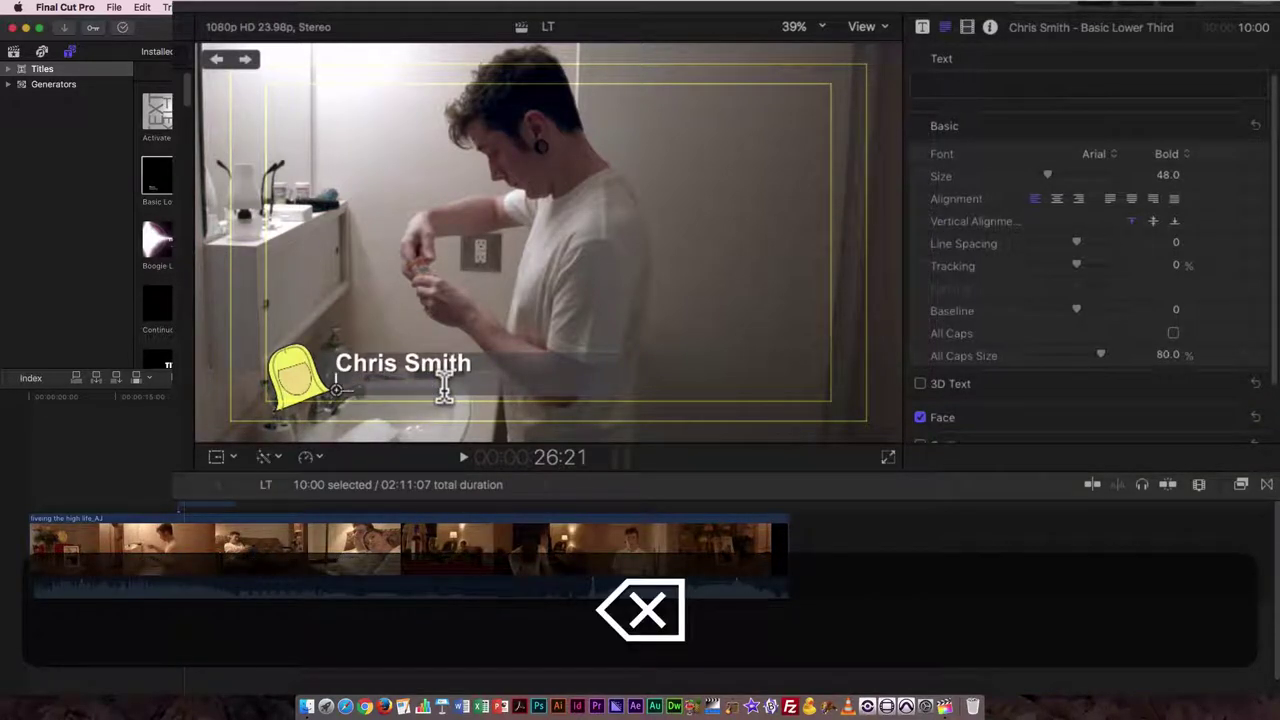
type("Dan")
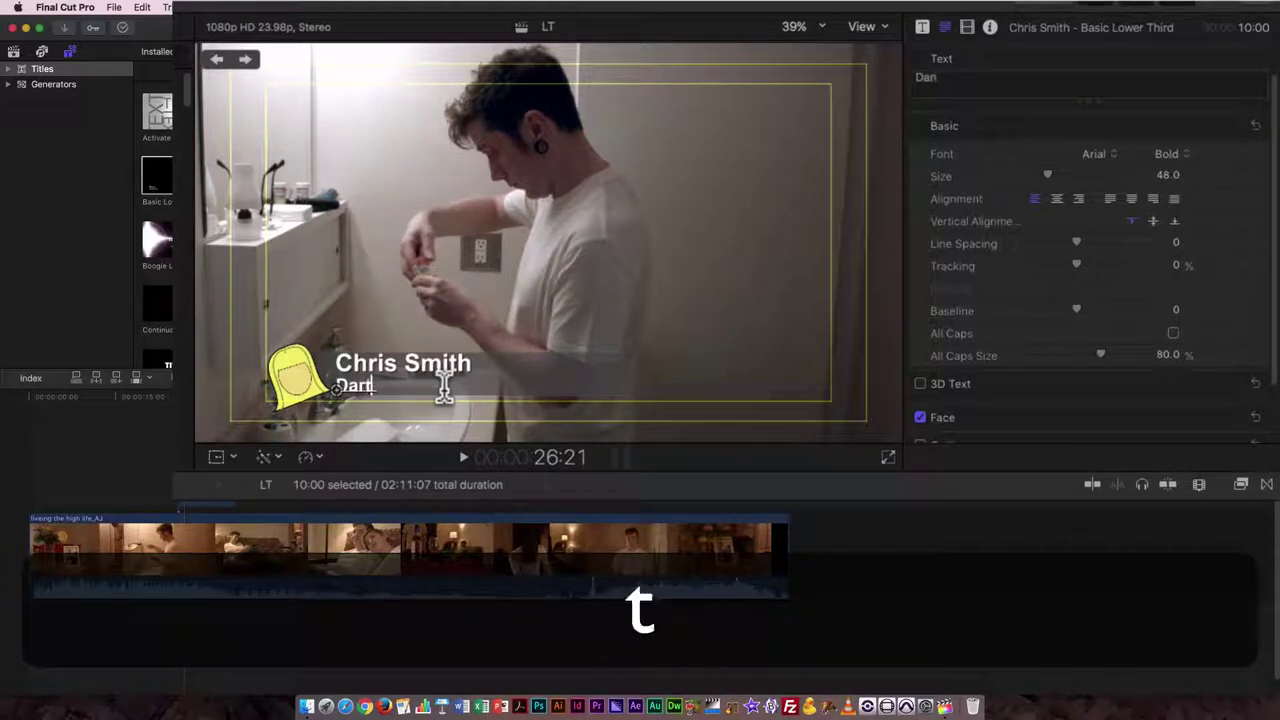
type("tmouth")
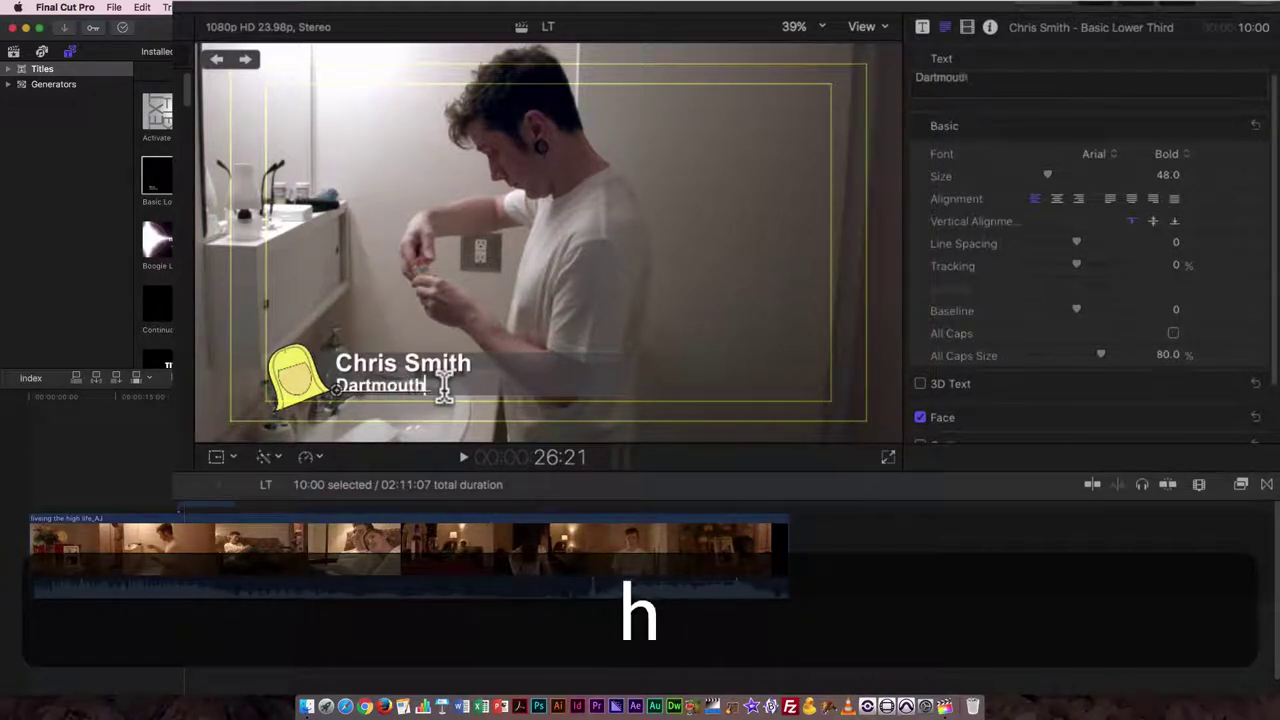
type(", No")
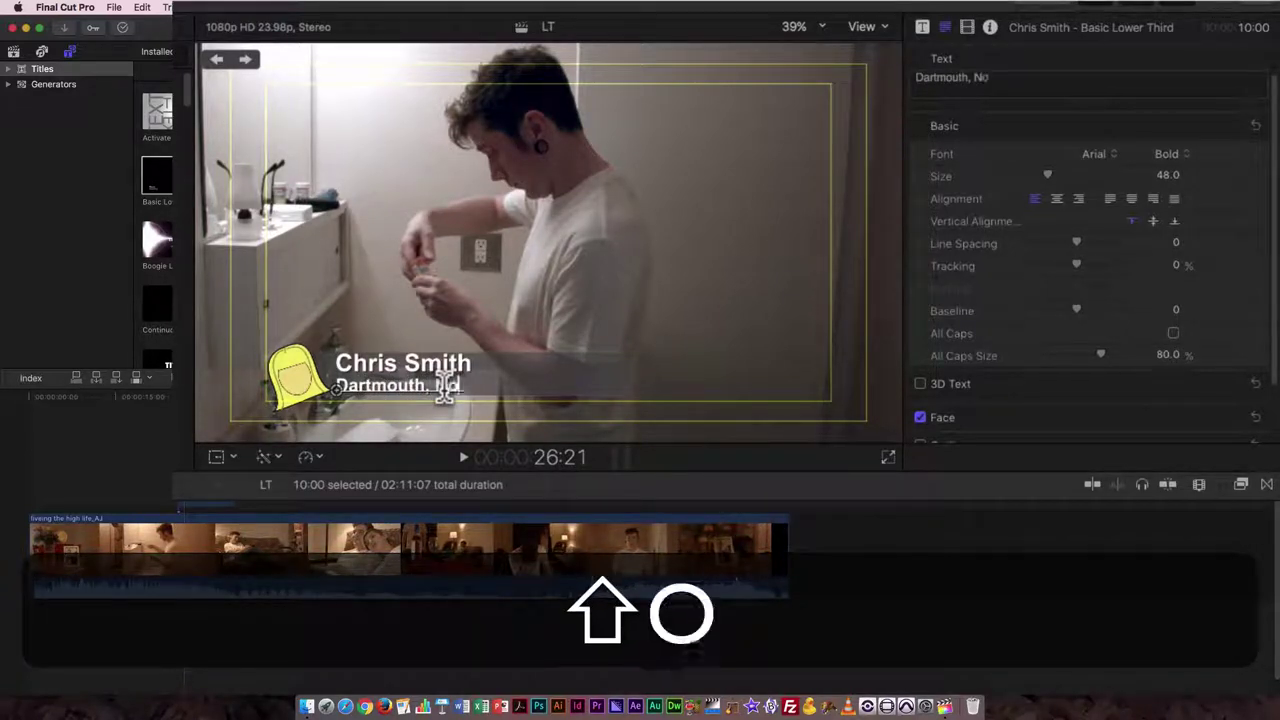
type("va Scoptia")
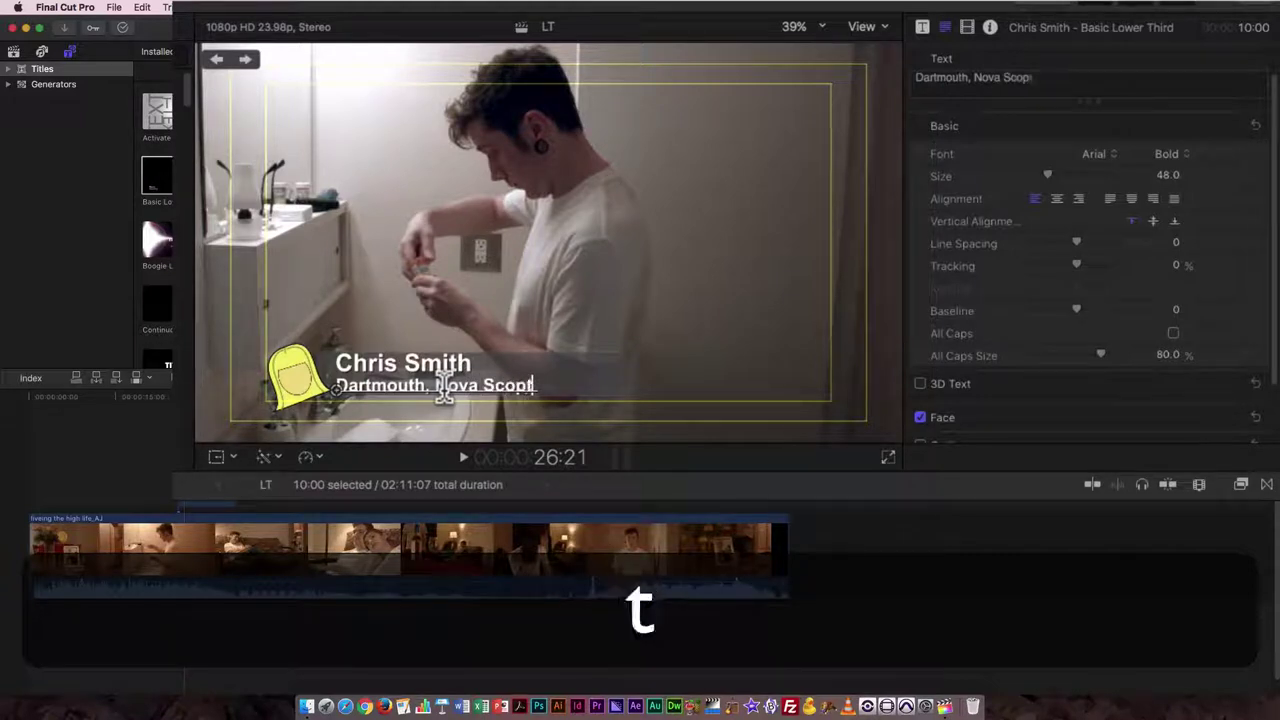
left_click(524, 387)
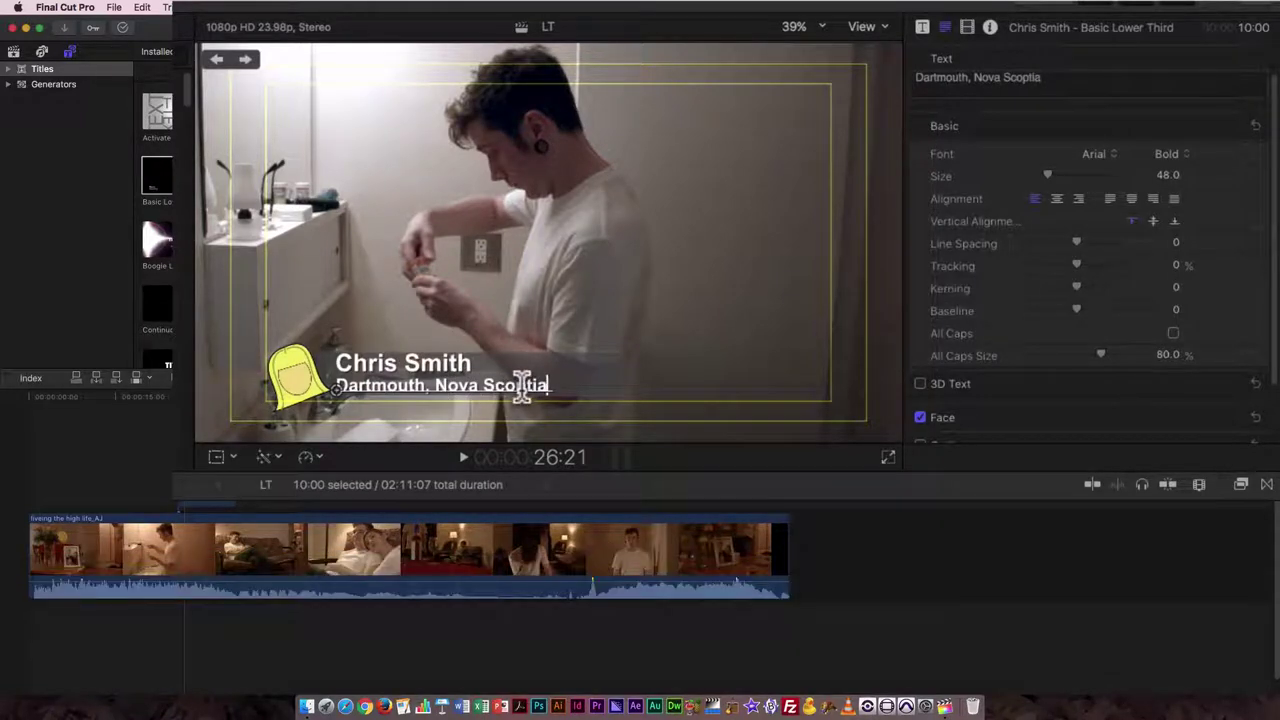
key("BackSpace")
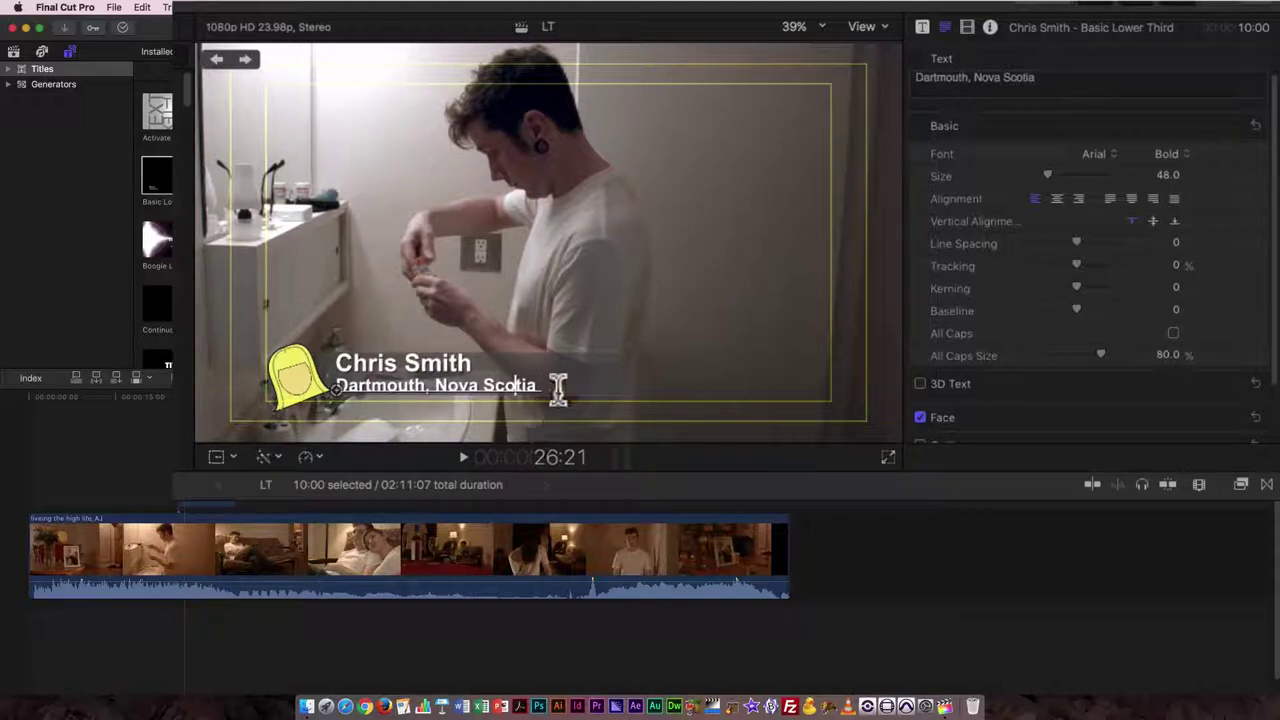
- Set the second line of the lower third to Regular weight
left_click_drag(540, 388, 316, 386)
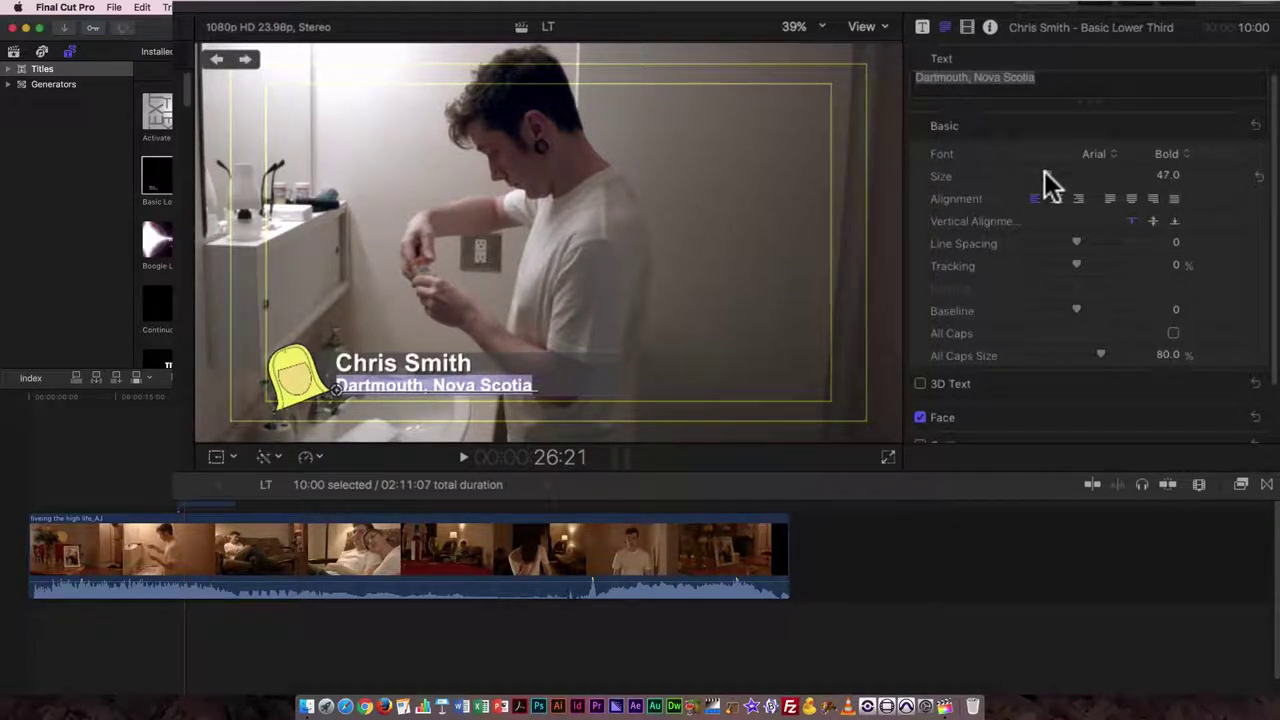
left_click(1184, 152)
left_click(1183, 117)
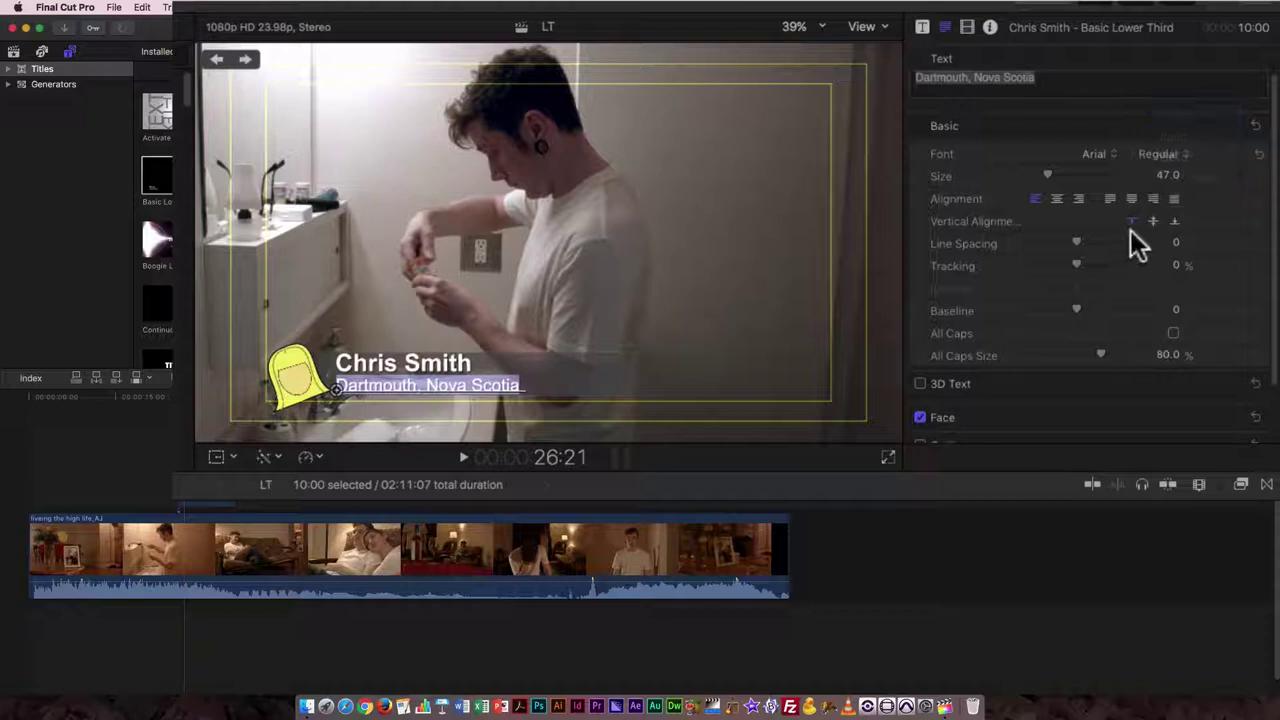
left_click(617, 364)
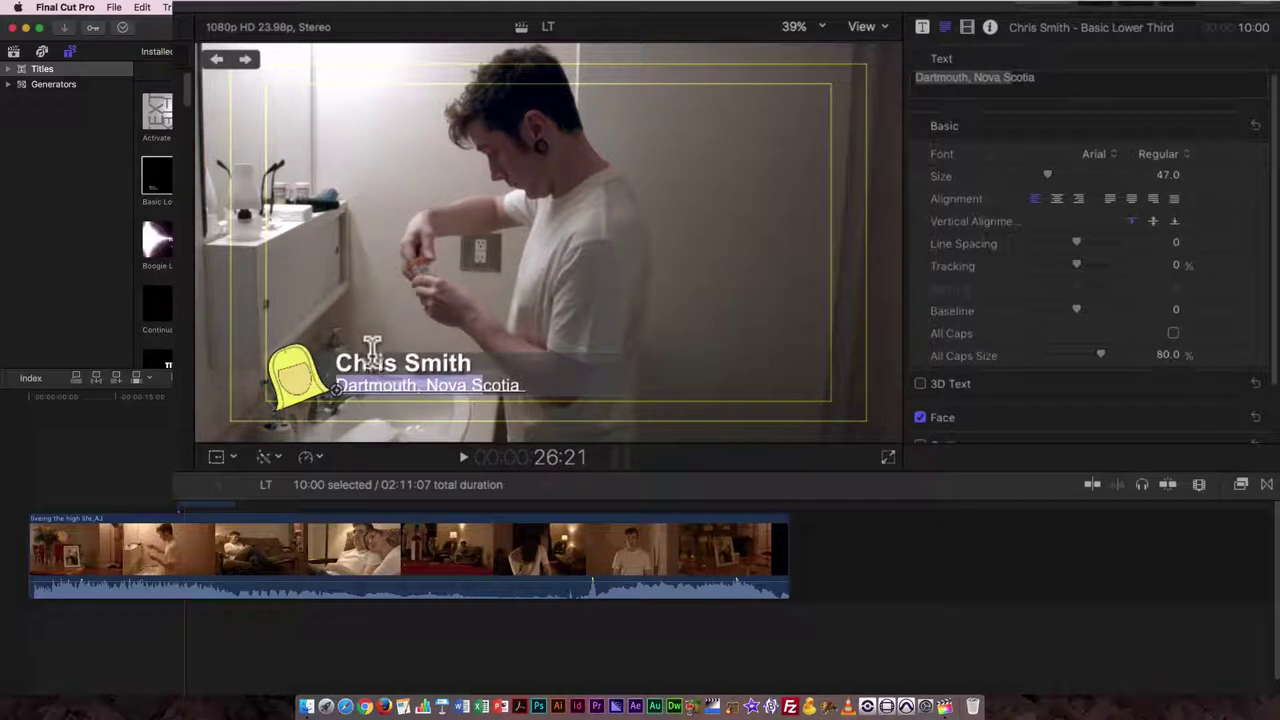
- Reduce the name line's font size from 66 to 62
left_click(371, 362)
mouse_move(338, 362)
left_mouse_down()
mouse_move(471, 362)
mouse_move(330, 360)
left_mouse_up()
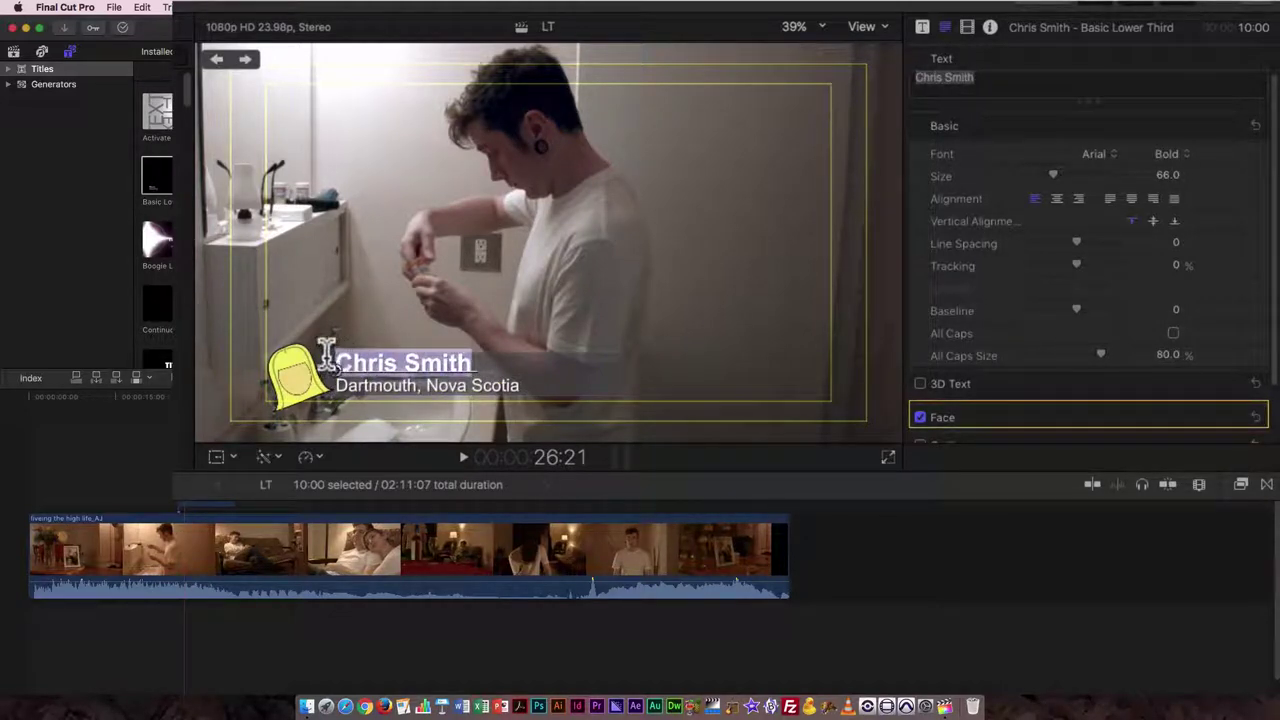
left_click(1164, 175)
left_click_drag(1170, 185, 1158, 185)
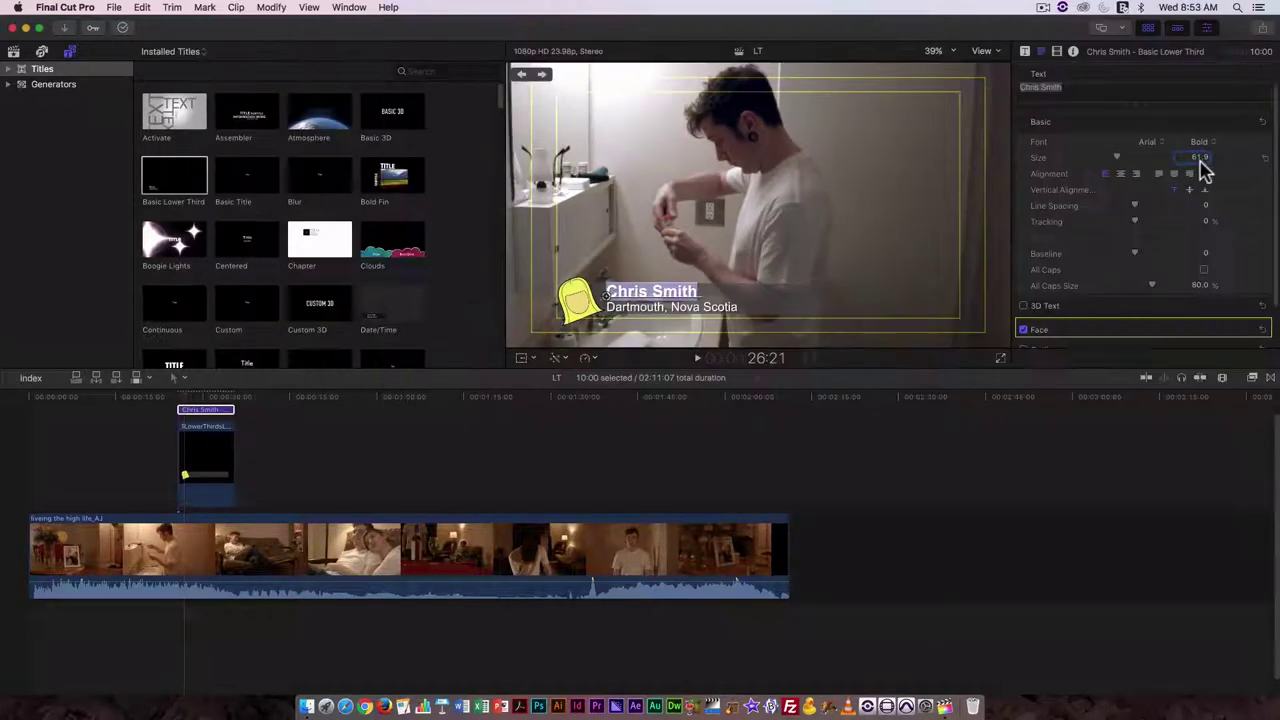
type("2")
key("Left")
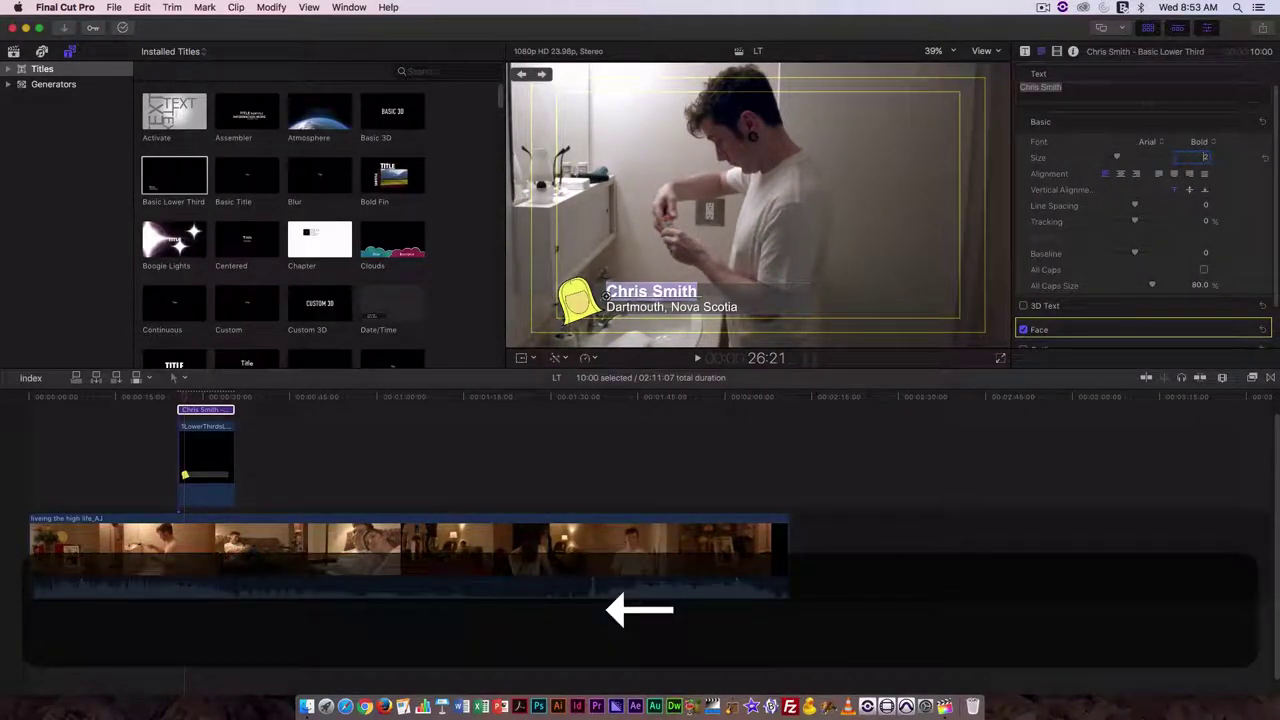
type("6")
key("Return")
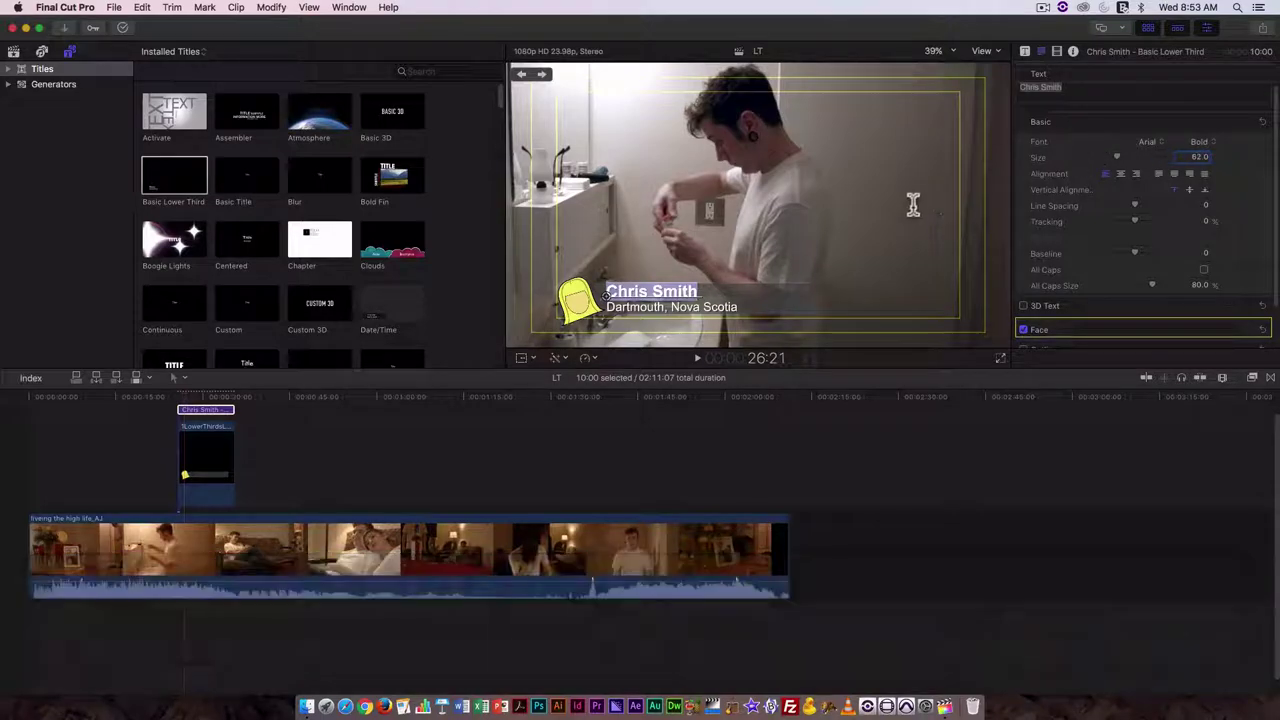
left_click(899, 196)
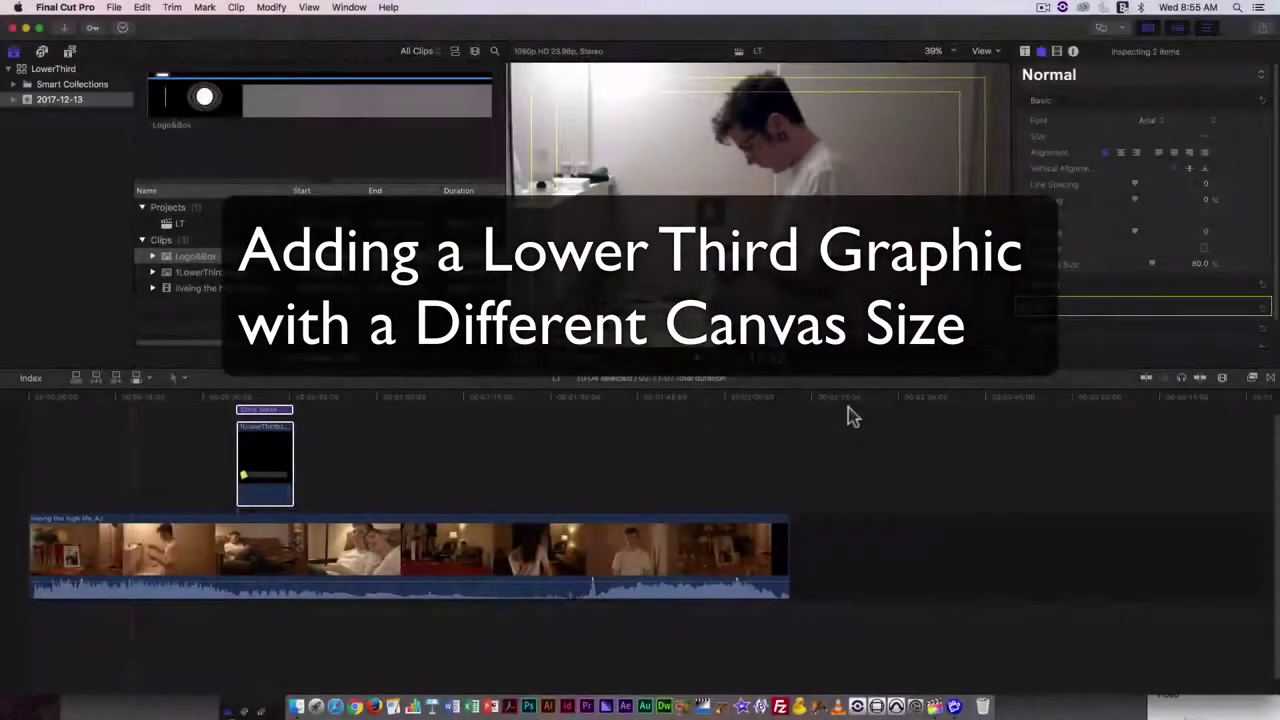
- Connect a range of the Logo&Box clip at the playhead and select it on the timeline
left_click(257, 102)
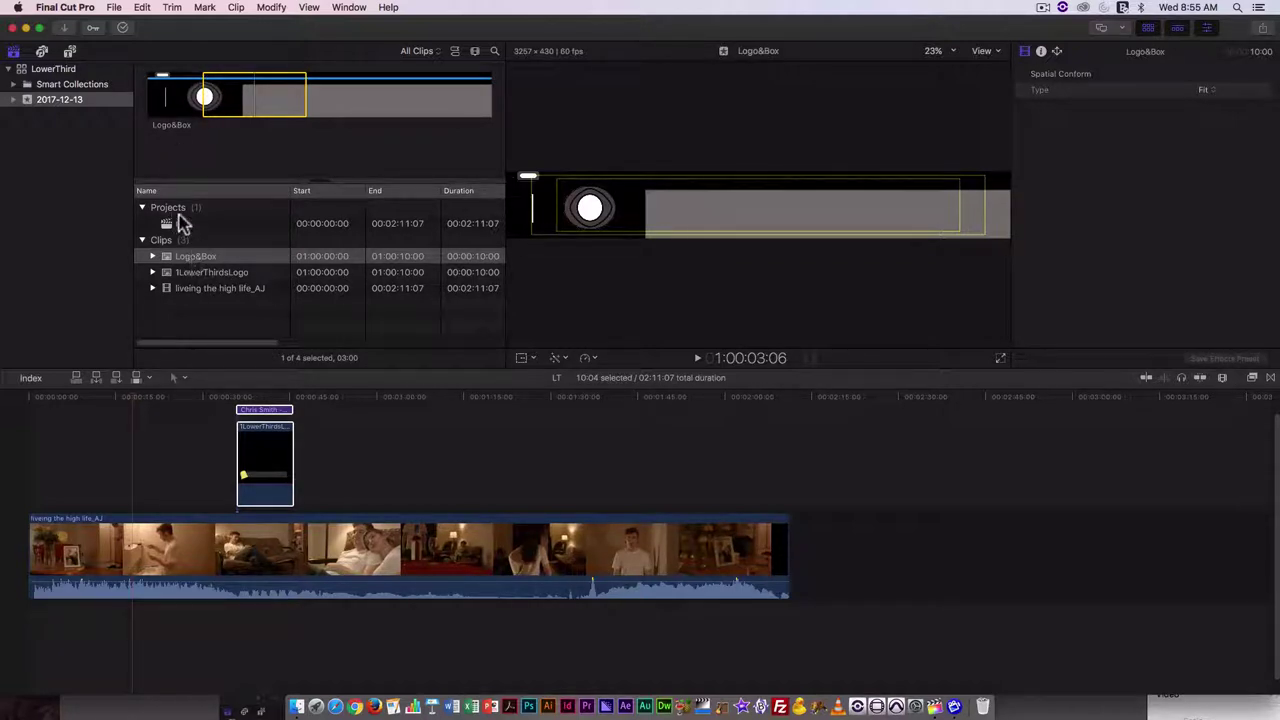
key("q")
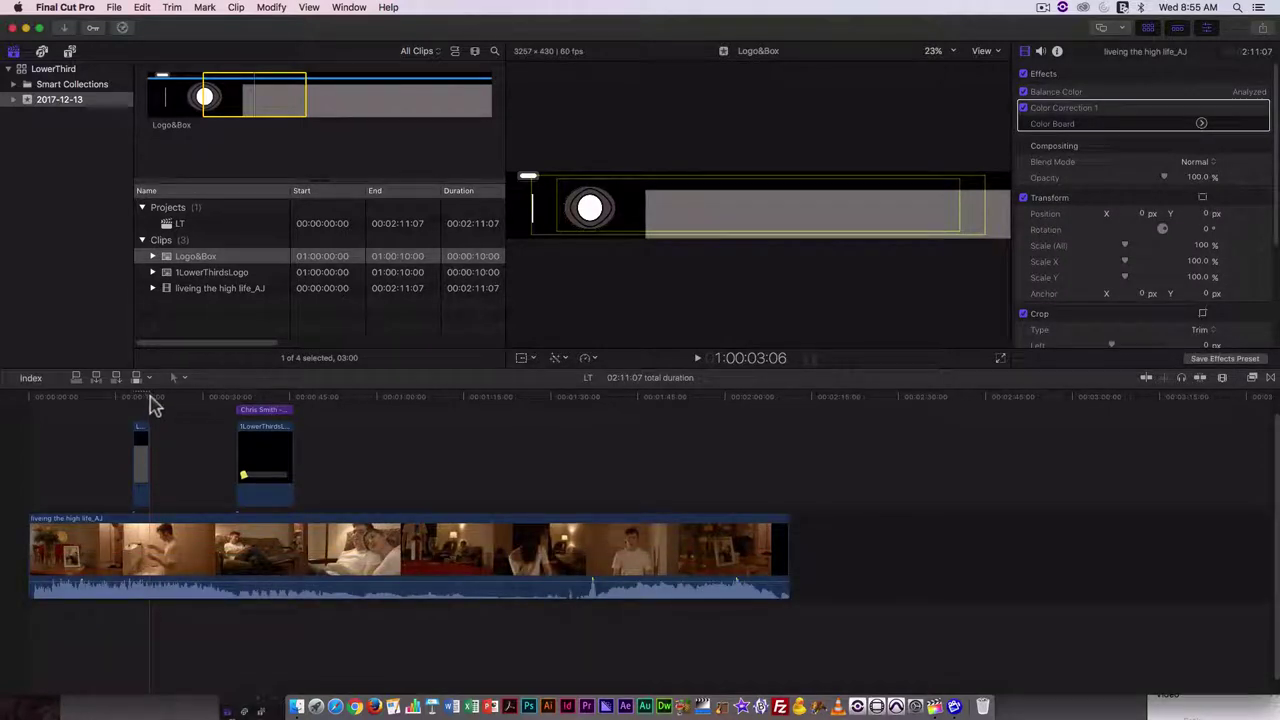
left_click(149, 400)
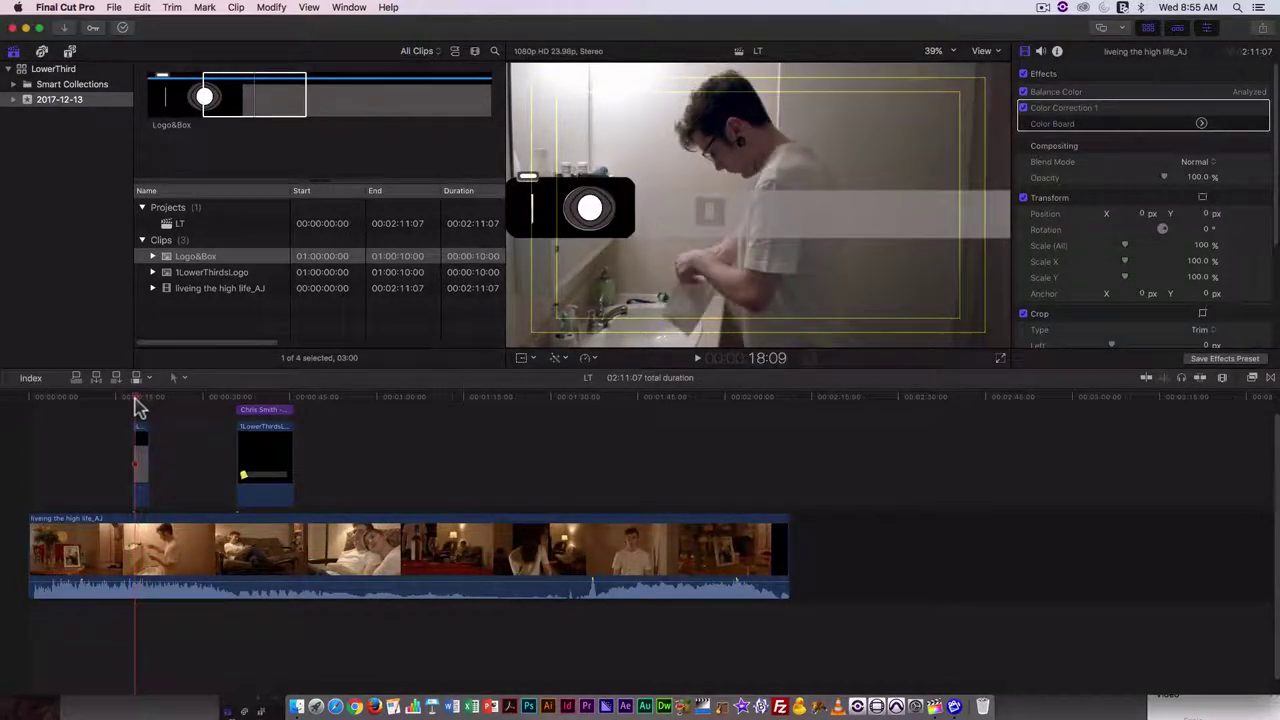
left_click(146, 413)
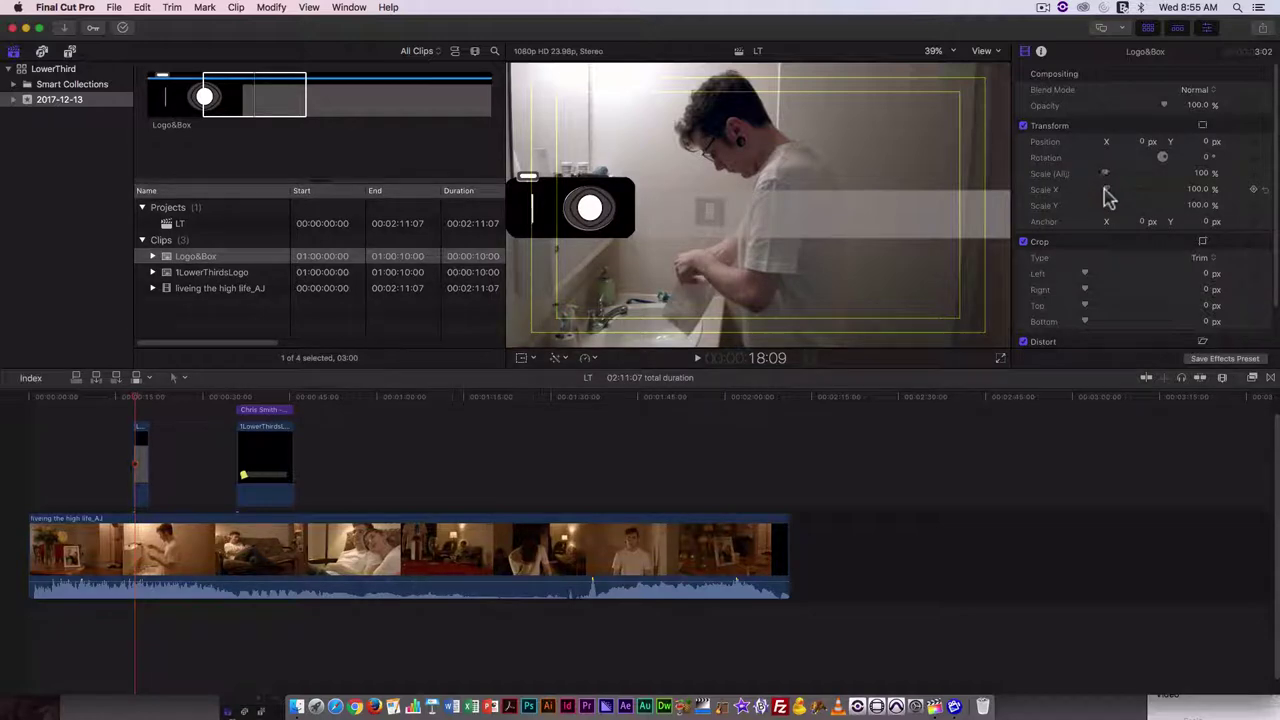
- Scale the Logo&Box graphic uniformly to 76%, undoing an accidental horizontal squeeze
left_click_drag(1108, 195, 1097, 189)
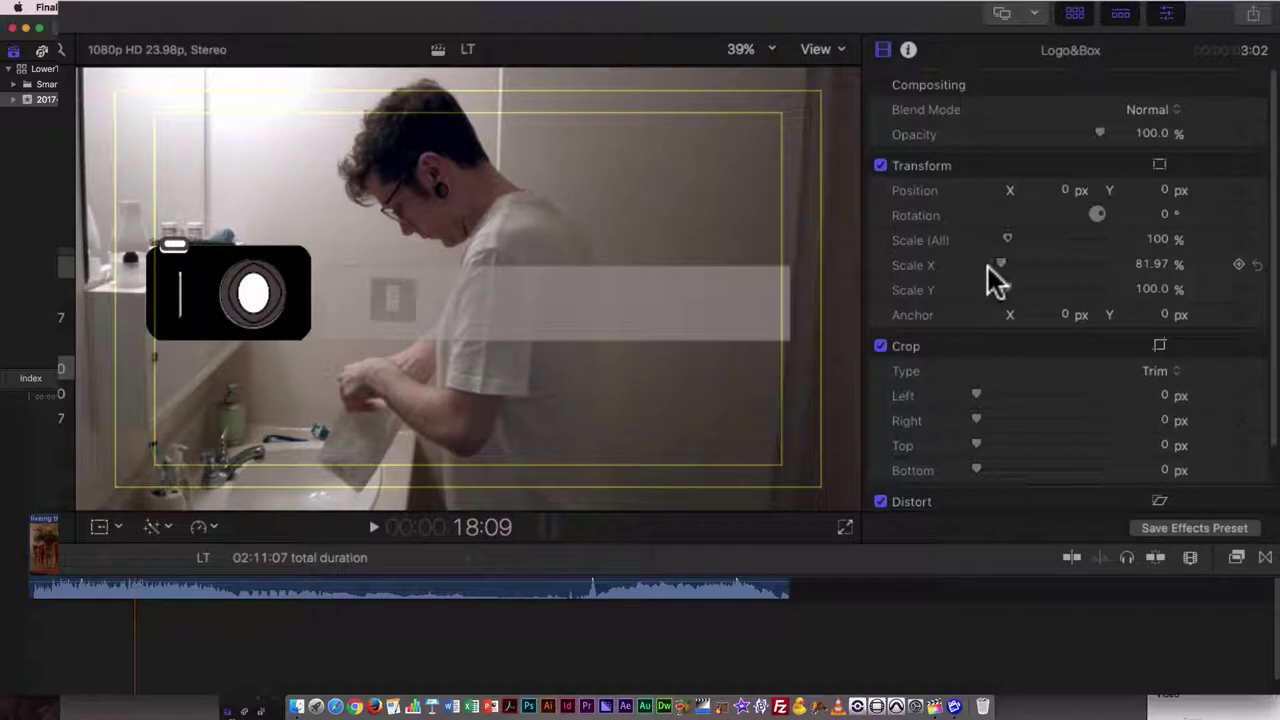
key("super+z")
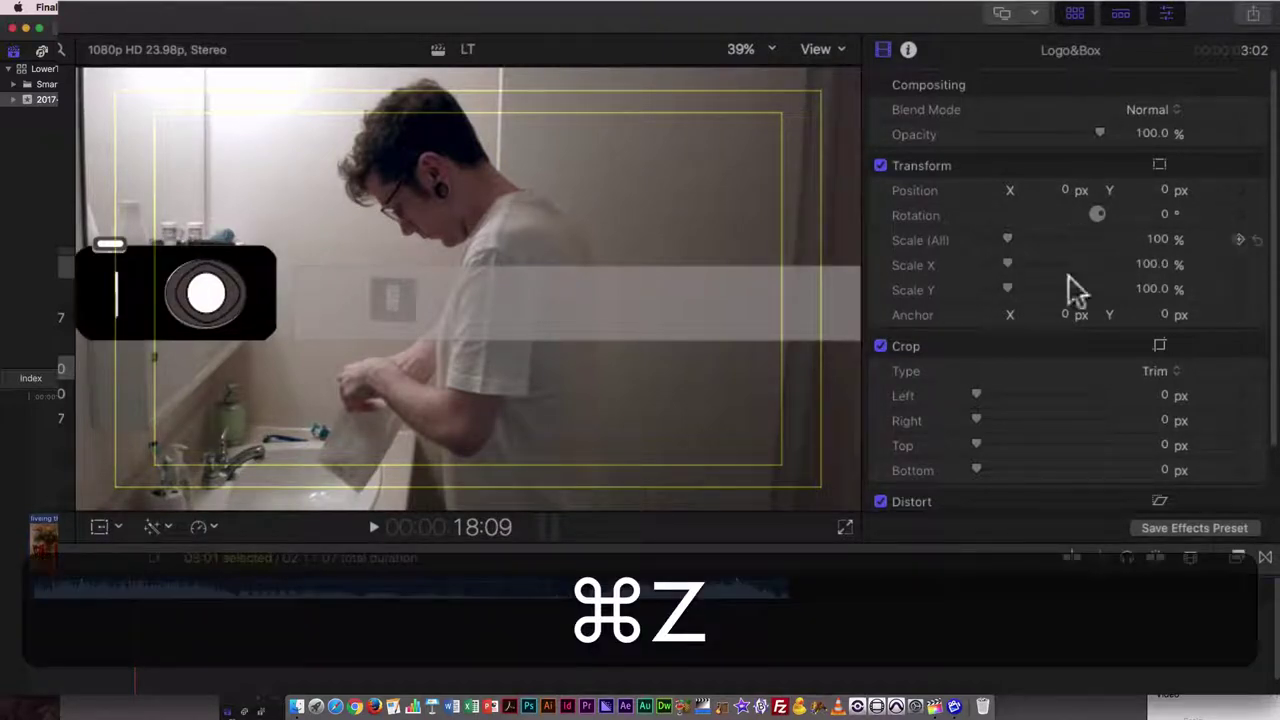
left_click_drag(1000, 240, 997, 243)
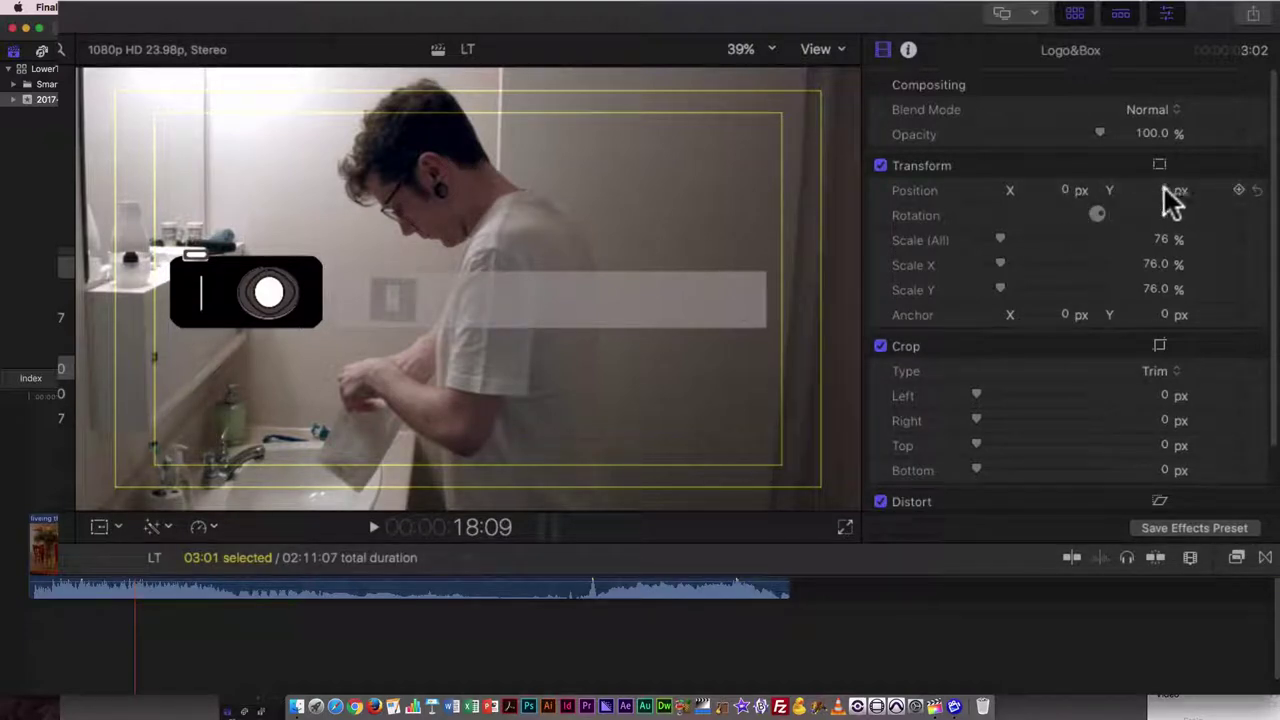
- Move the logo box and bar to the lower-left, at X -165.3 px, Y -339.0 px
left_click_drag(1164, 190, 1164, 372)
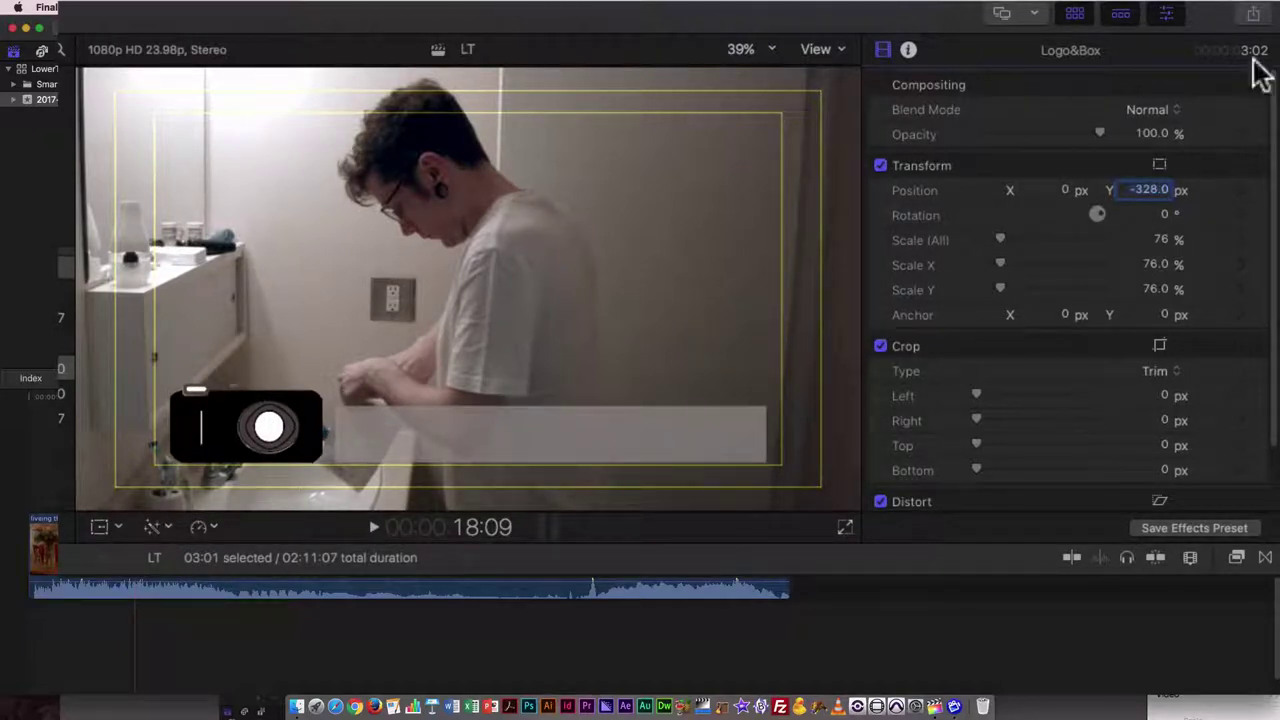
mouse_move(1064, 190)
left_mouse_down()
mouse_move(1078, 190)
mouse_move(1030, 190)
mouse_move(1041, 190)
left_mouse_up()
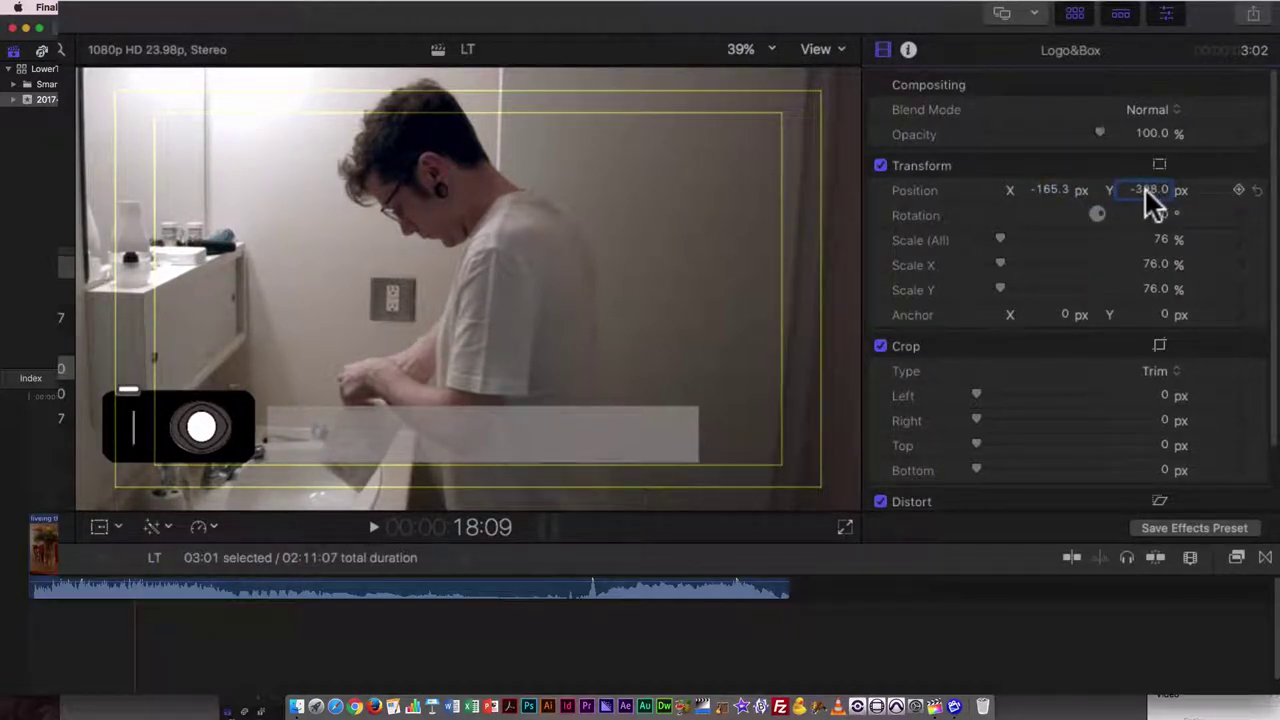
left_click_drag(1157, 190, 1137, 207)
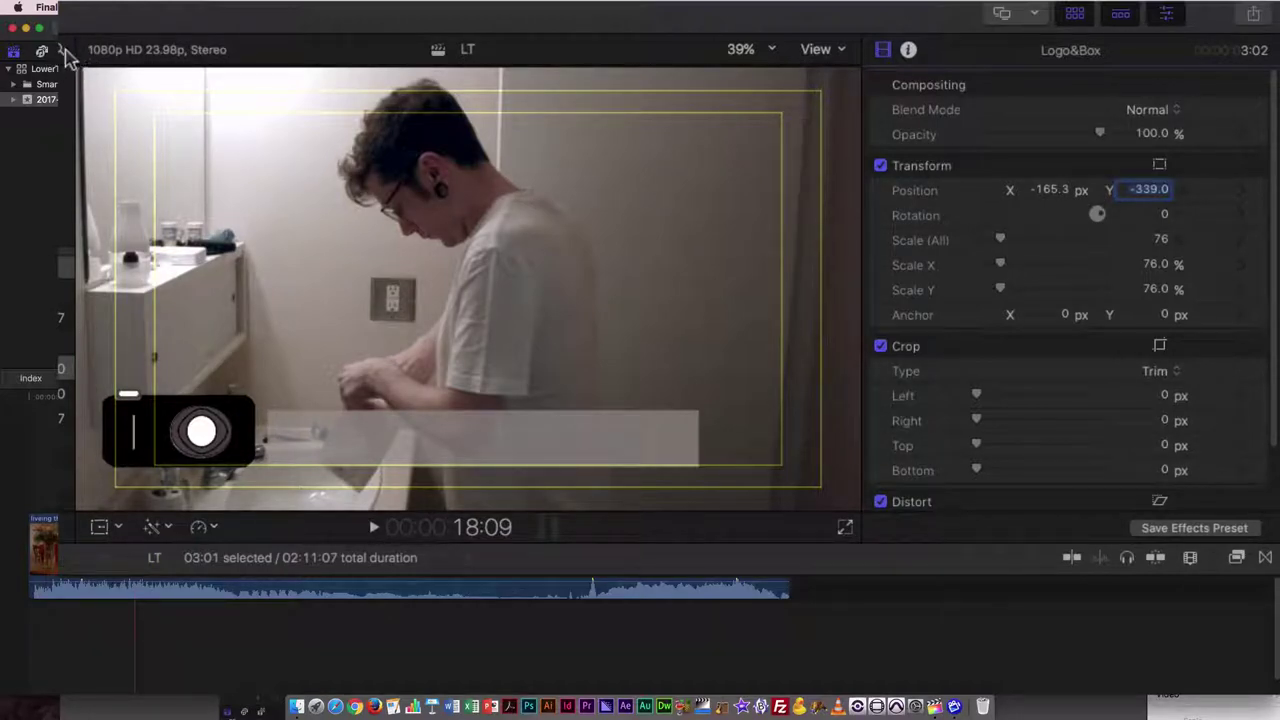
- Place a Basic Lower Third above the main clip and lengthen the Logo&Box clip to match
left_click(67, 51)
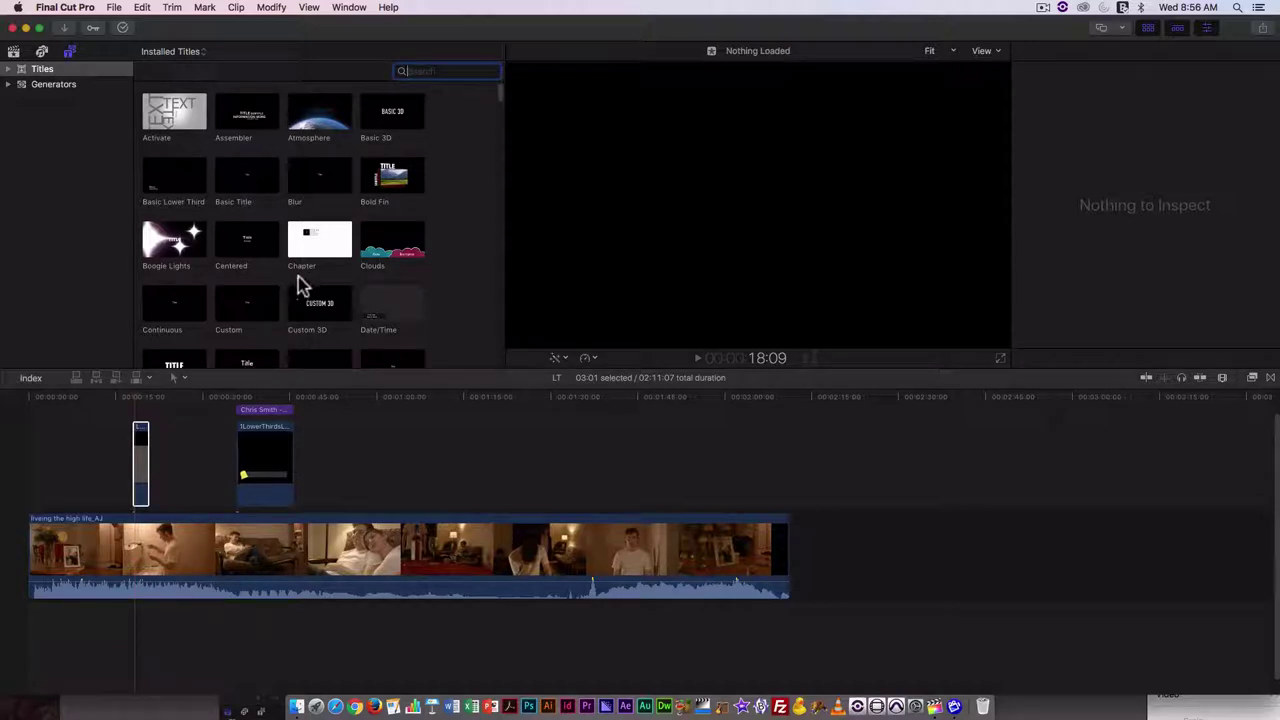
scroll(300, 287, "down", 10)
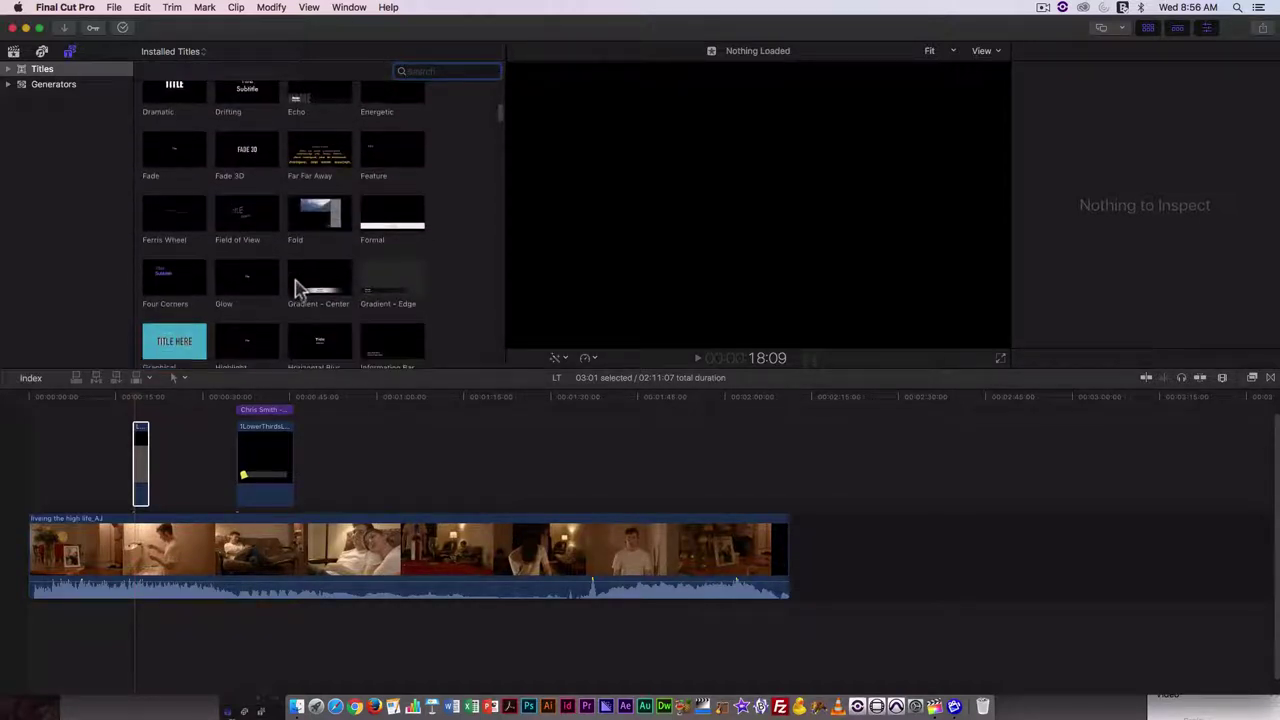
scroll(295, 288, "down", 2)
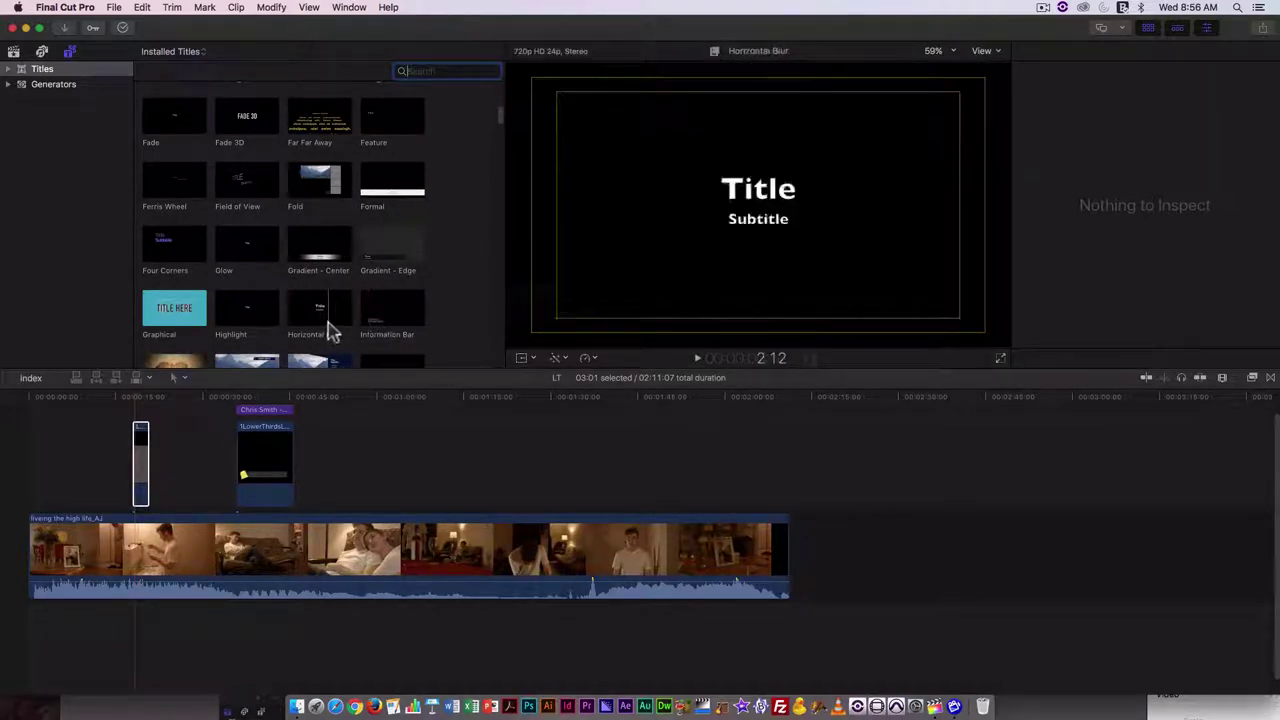
scroll(329, 329, "down", 8)
scroll(330, 320, "up", 10)
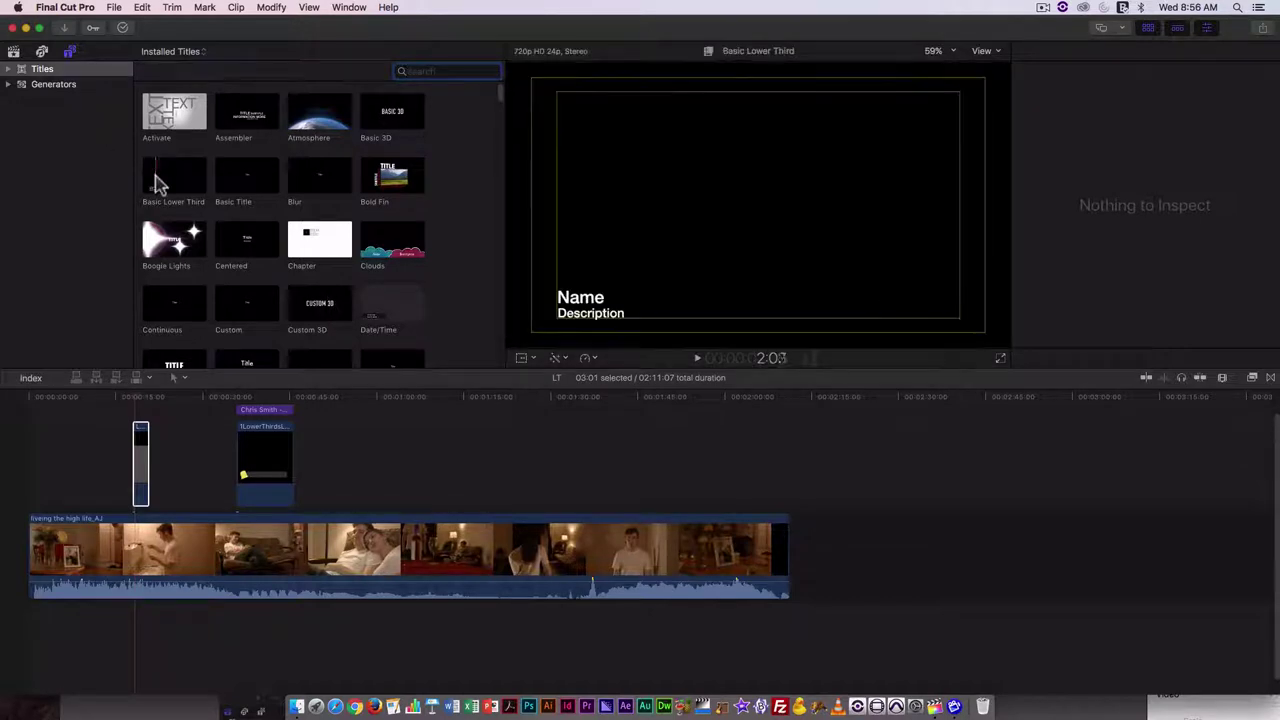
left_click(168, 180)
left_click_drag(175, 180, 139, 418)
left_click(144, 463)
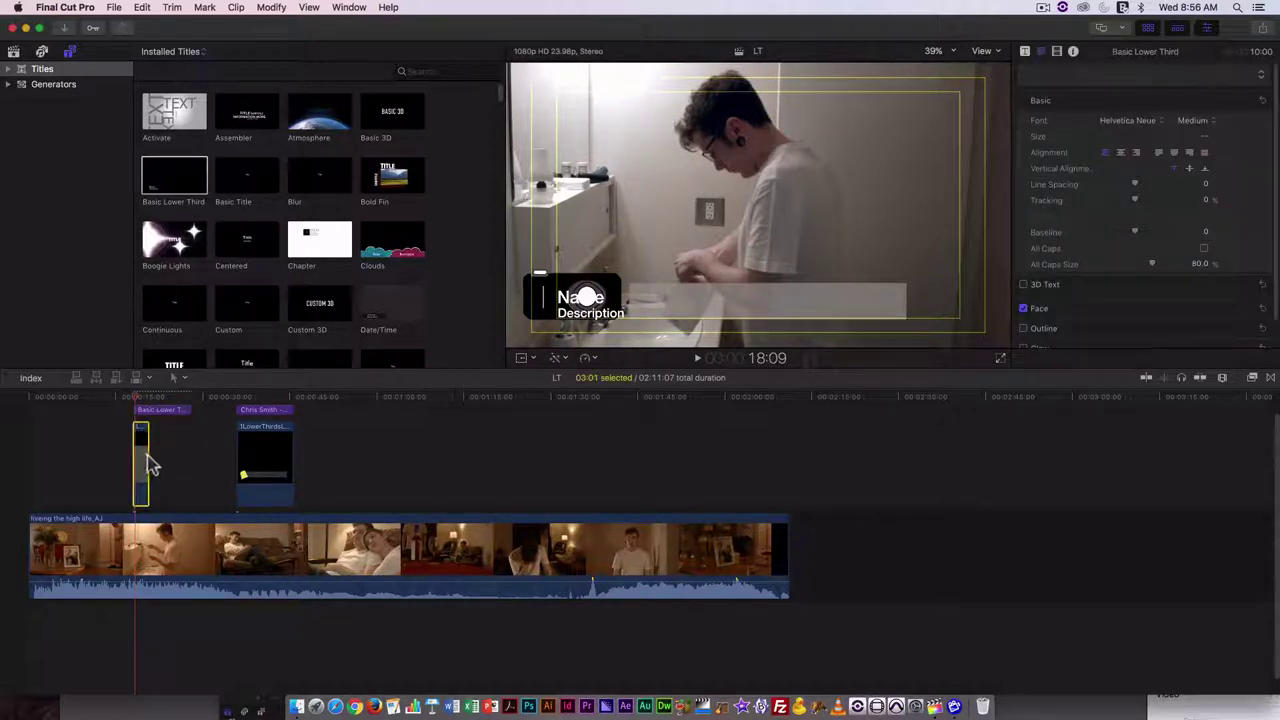
left_click_drag(149, 458, 190, 450)
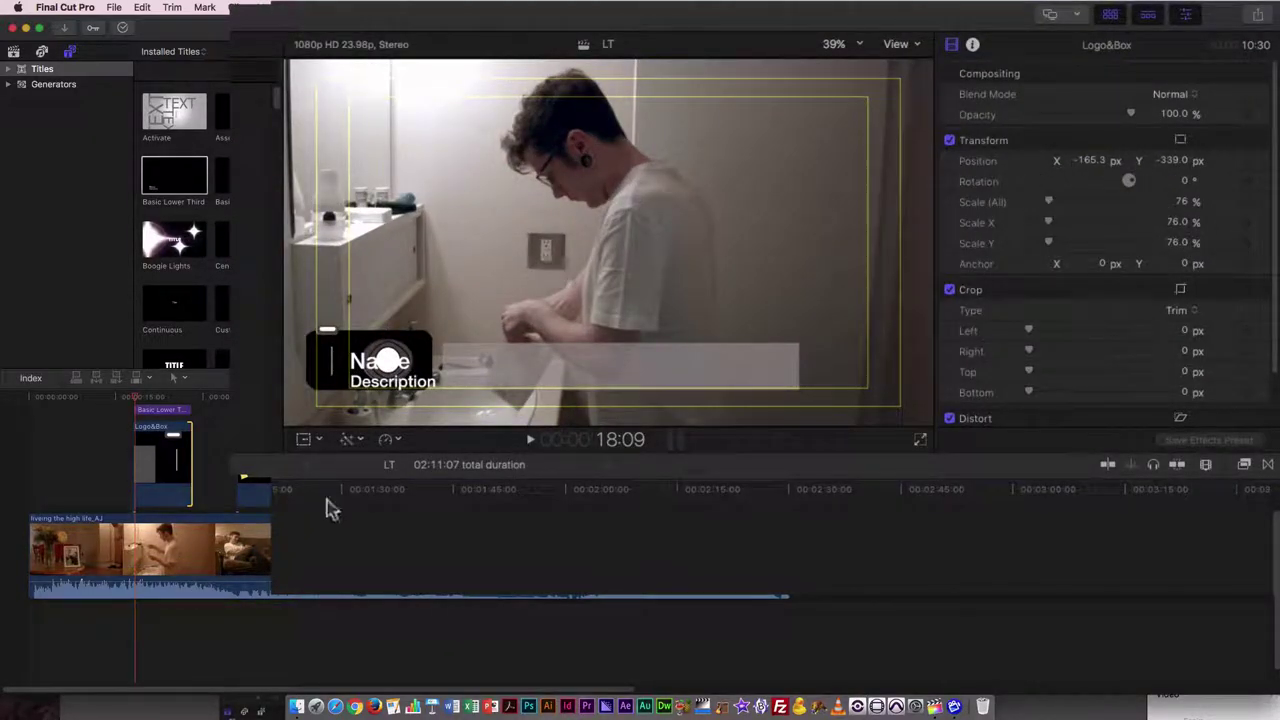
- Shift the Basic Lower Third text right onto the grey bar, with Position Y 12.0 px
left_click(145, 410)
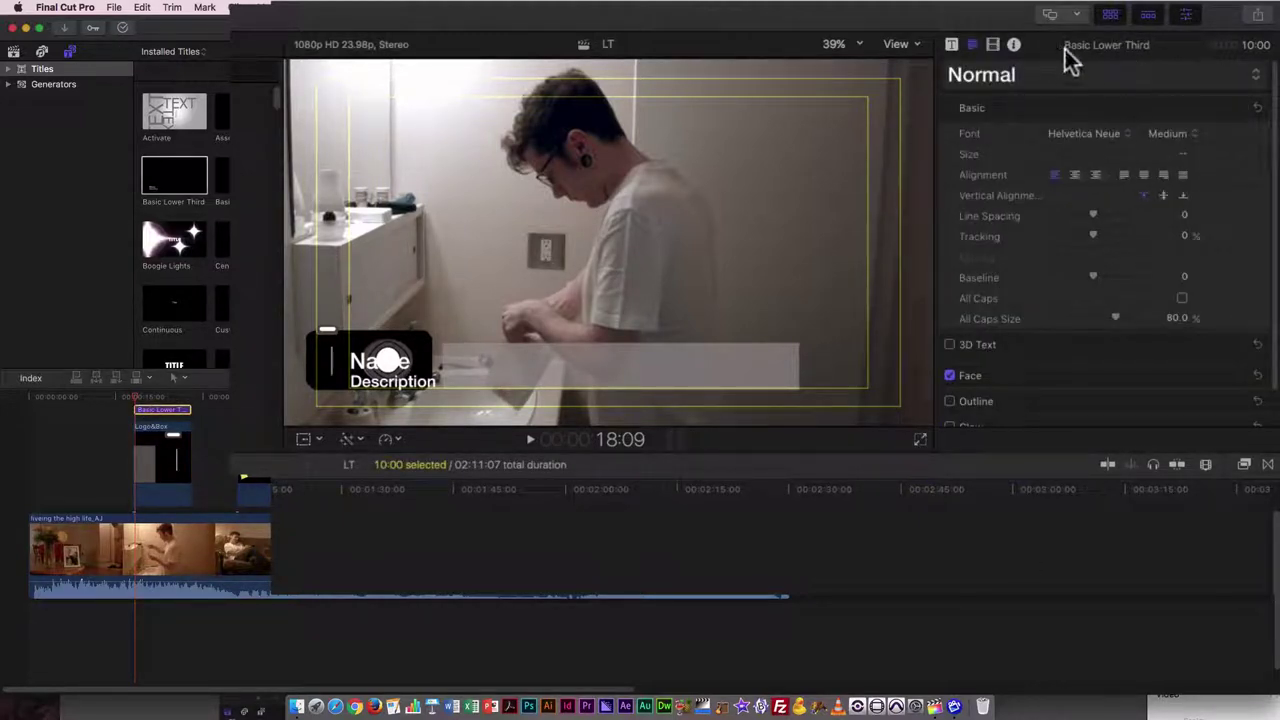
left_click(990, 45)
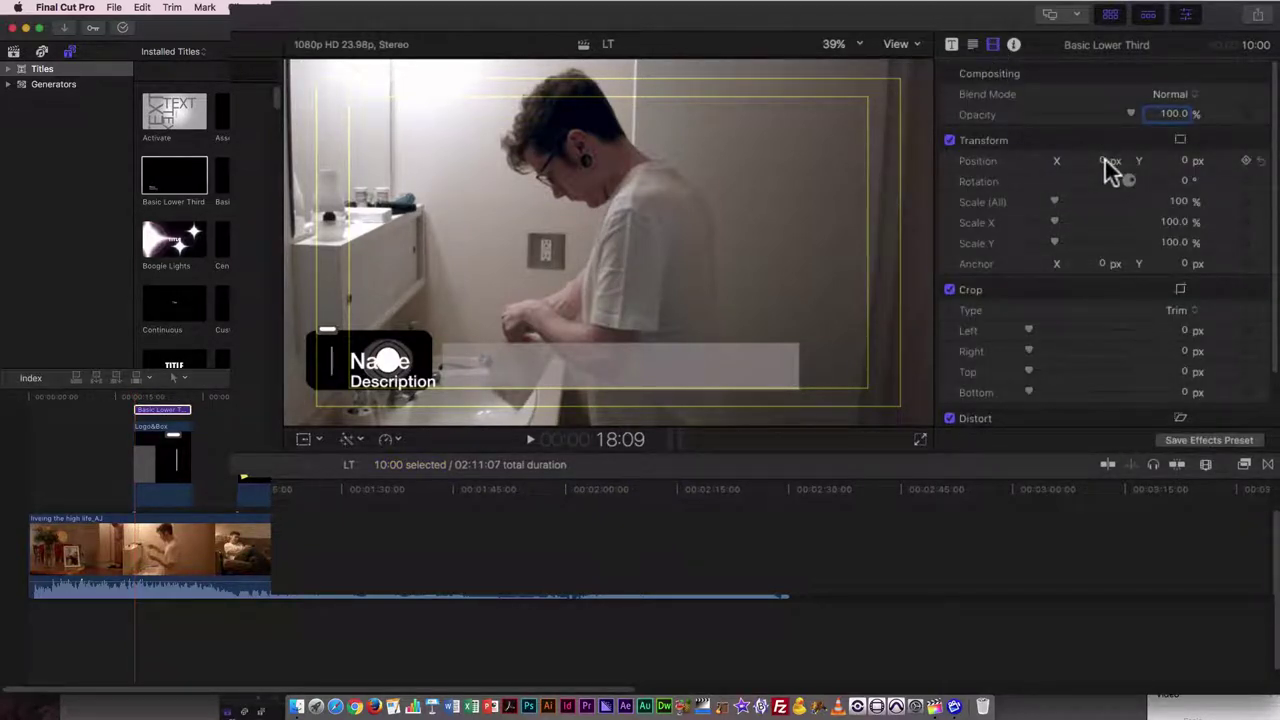
left_click_drag(1103, 160, 1143, 175)
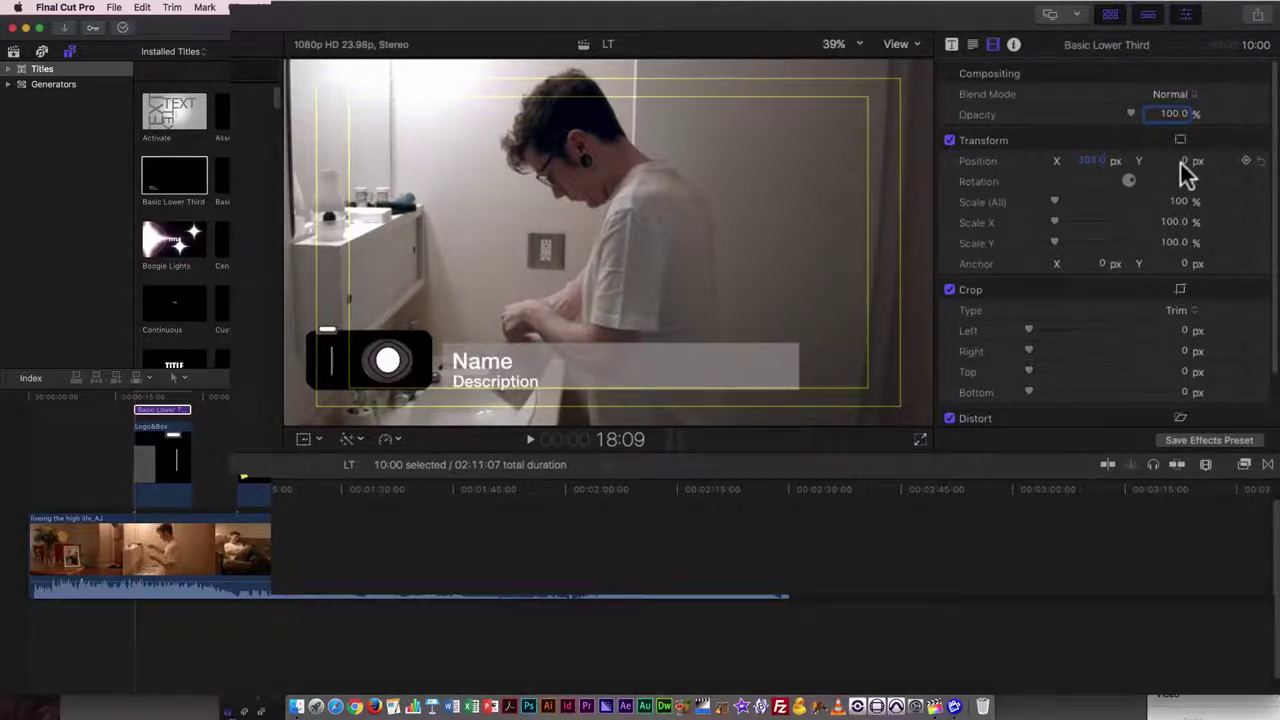
left_click_drag(1183, 161, 1198, 161)
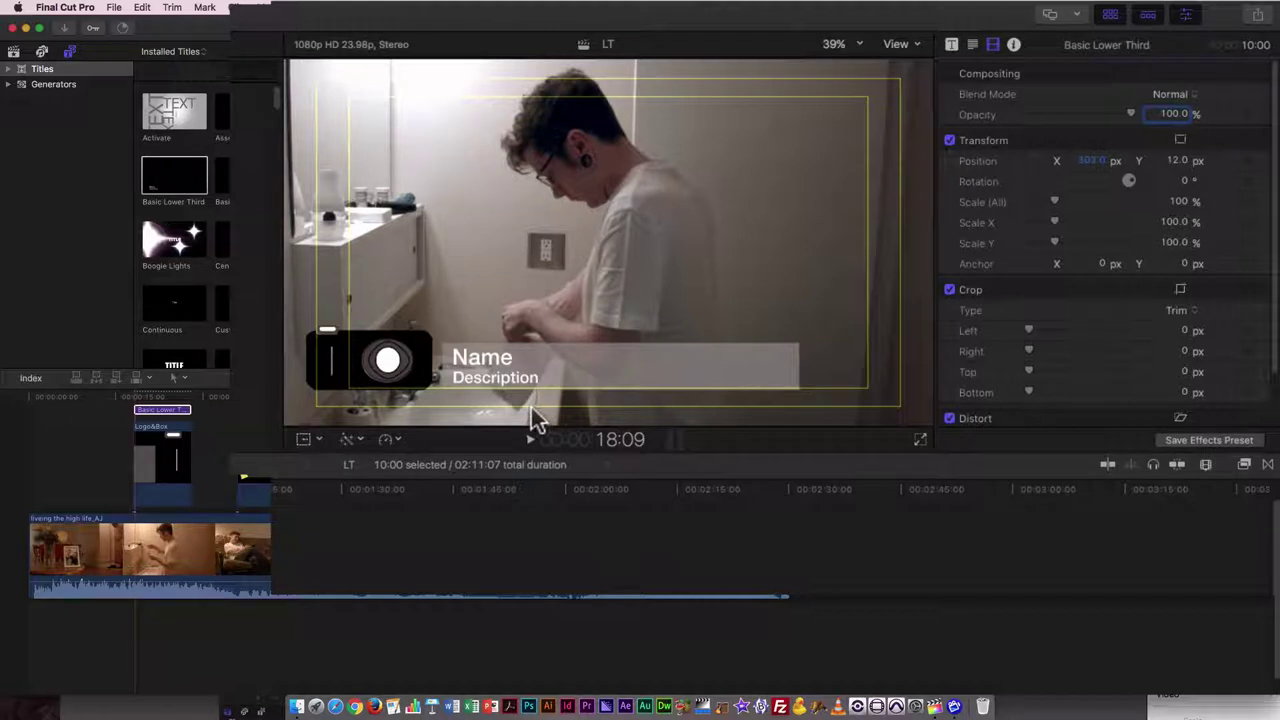
- Change the title's Face text colour from white to near-black
left_click(951, 46)
left_click(975, 47)
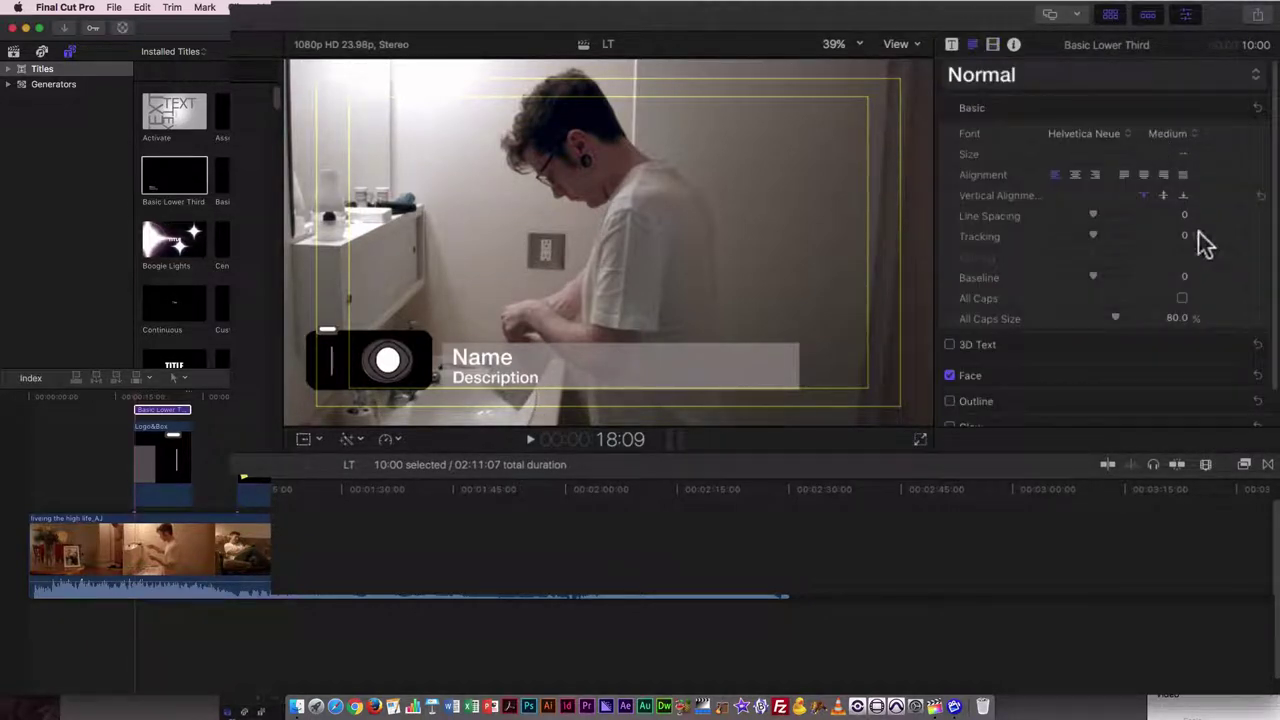
scroll(1262, 150, "down", 2)
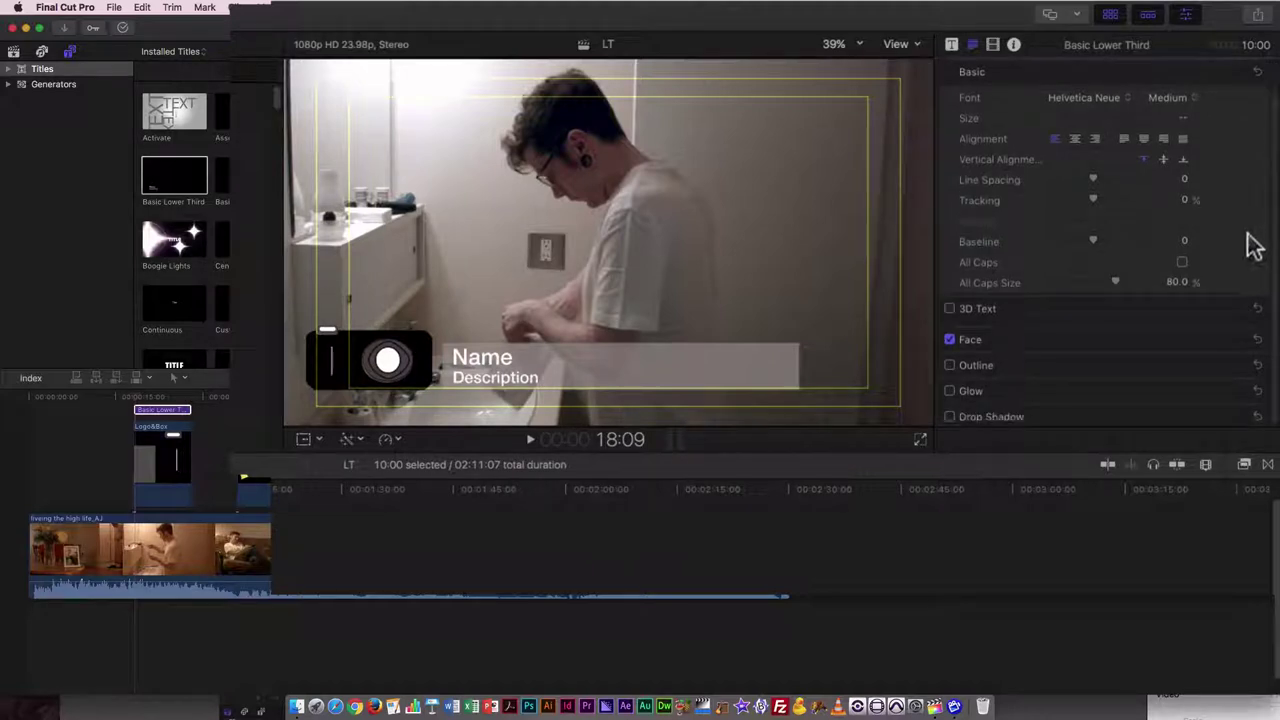
left_click(1232, 341)
left_click(1195, 381)
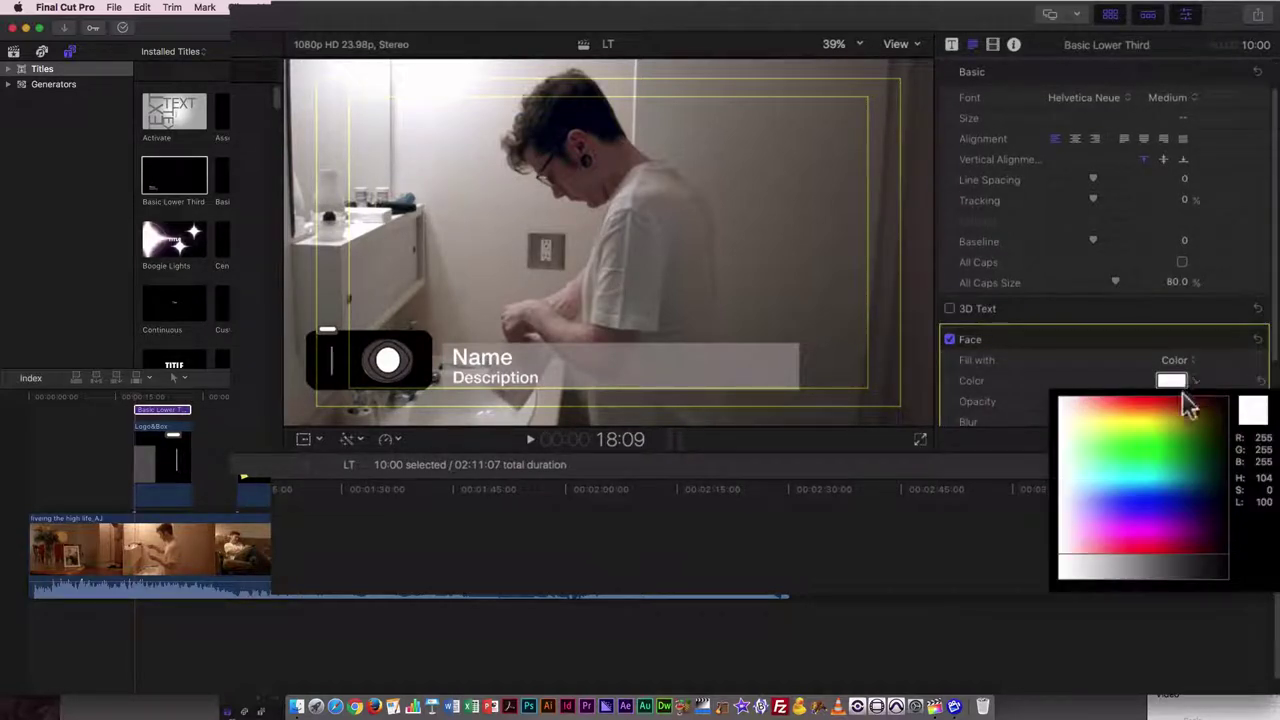
left_click(1127, 436)
left_click_drag(1163, 448, 1220, 430)
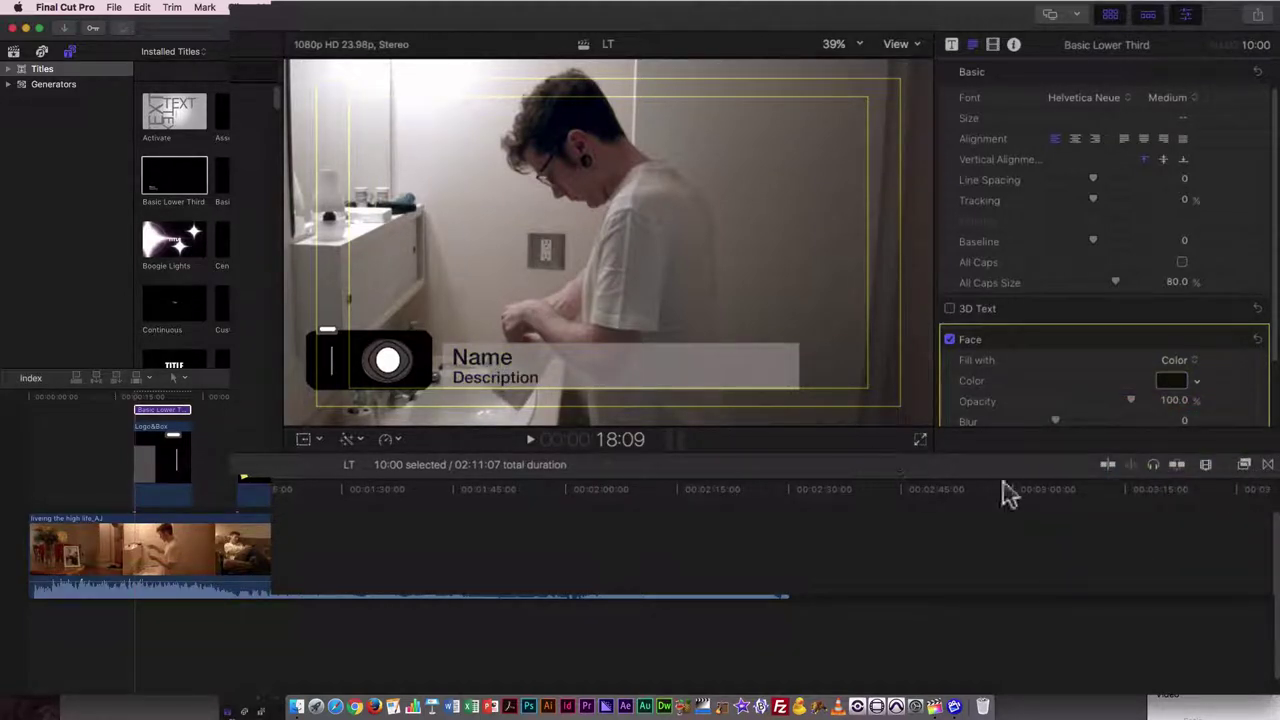
- Turn on a yellow Glow for the title text, reverting the enlarged glow to blur 1, radius 0
scroll(1262, 400, "down", 3)
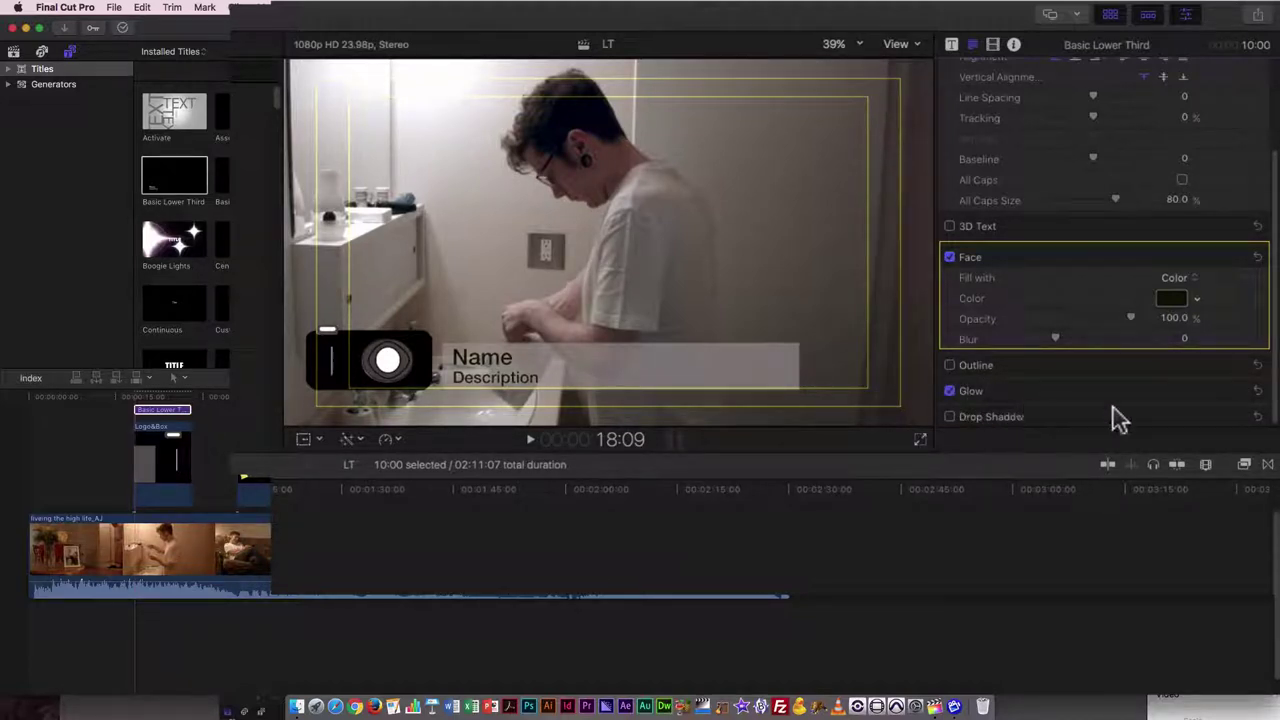
left_click(1237, 392)
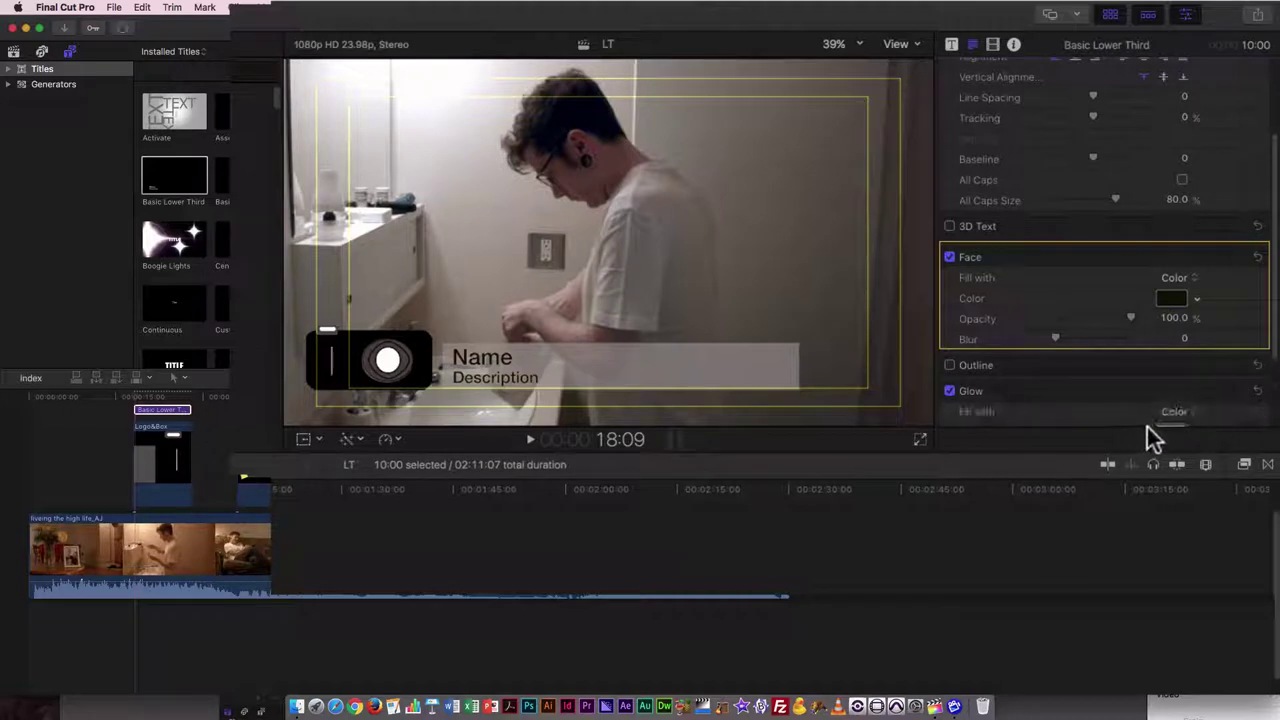
scroll(1220, 415, "down", 3)
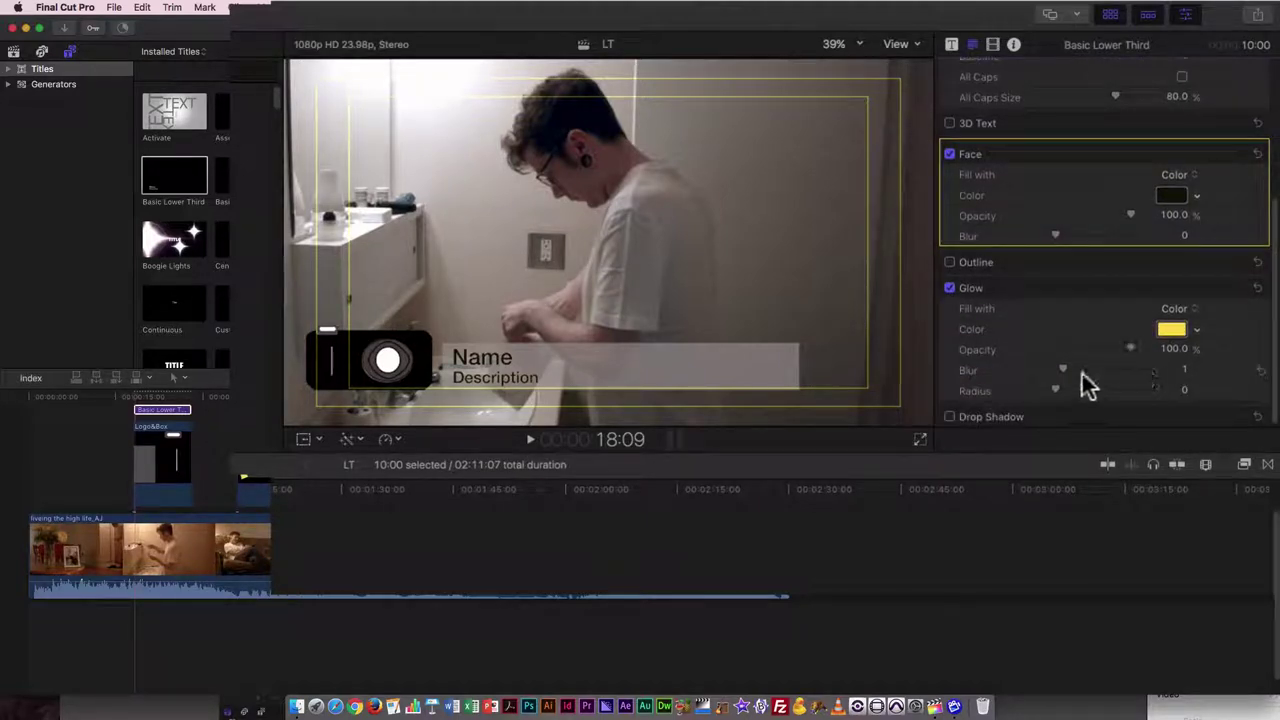
left_click_drag(1054, 388, 1111, 366)
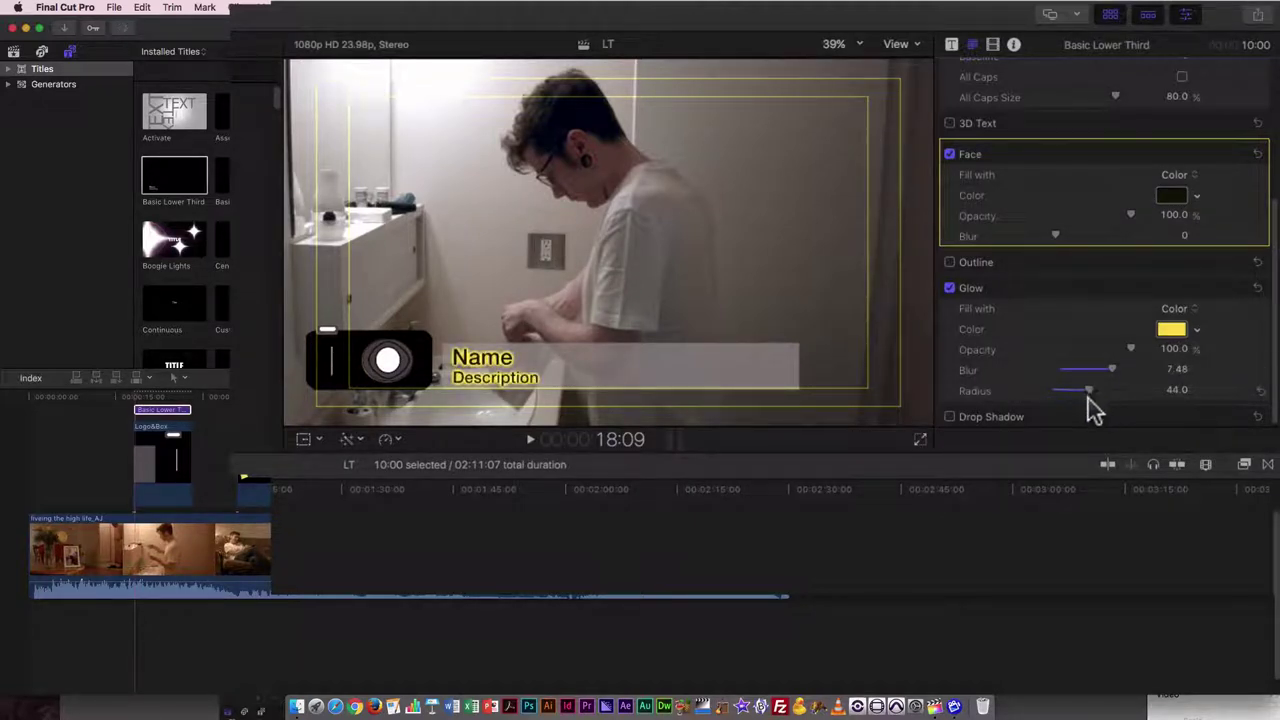
key("super+z")
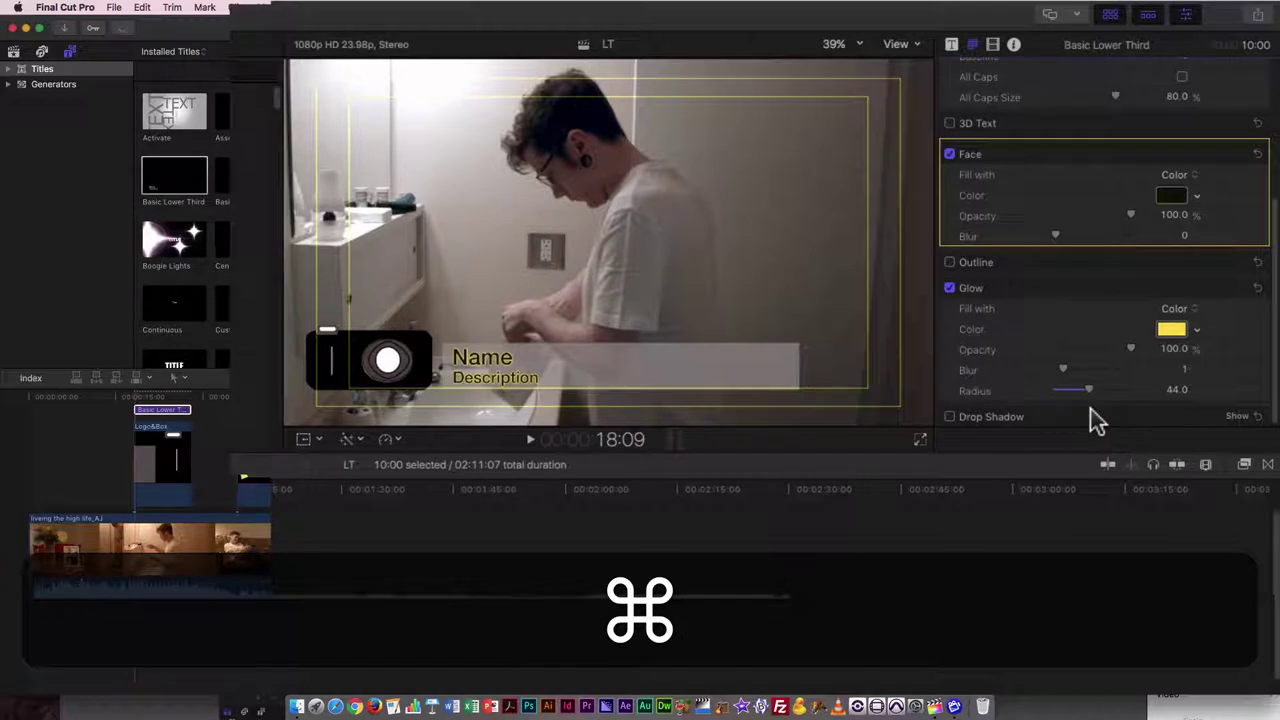
key("super+z")
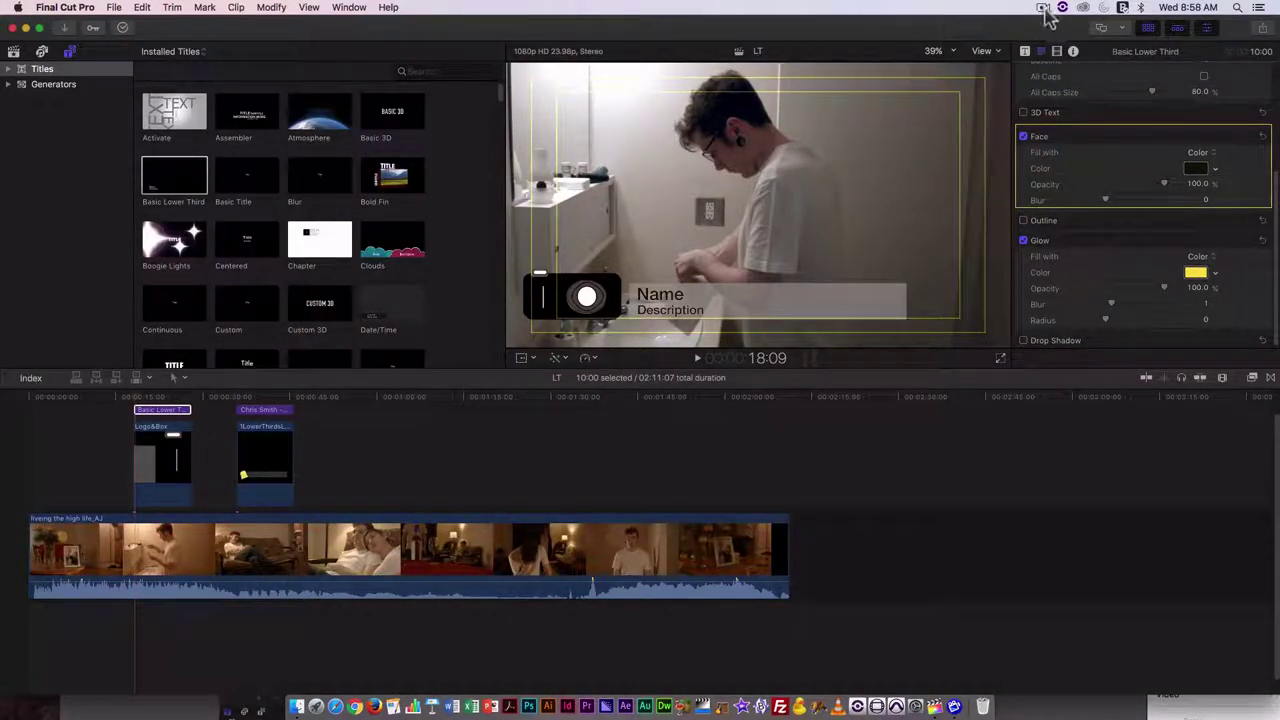
left_click(1043, 8)
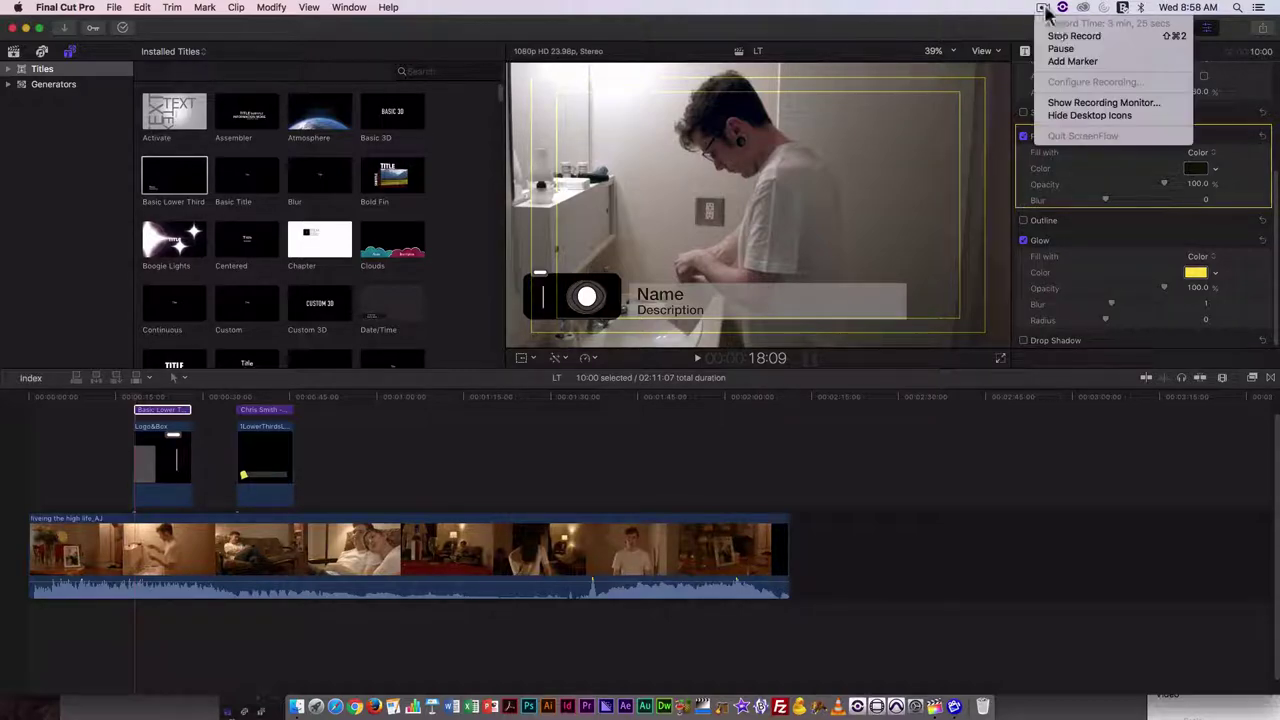